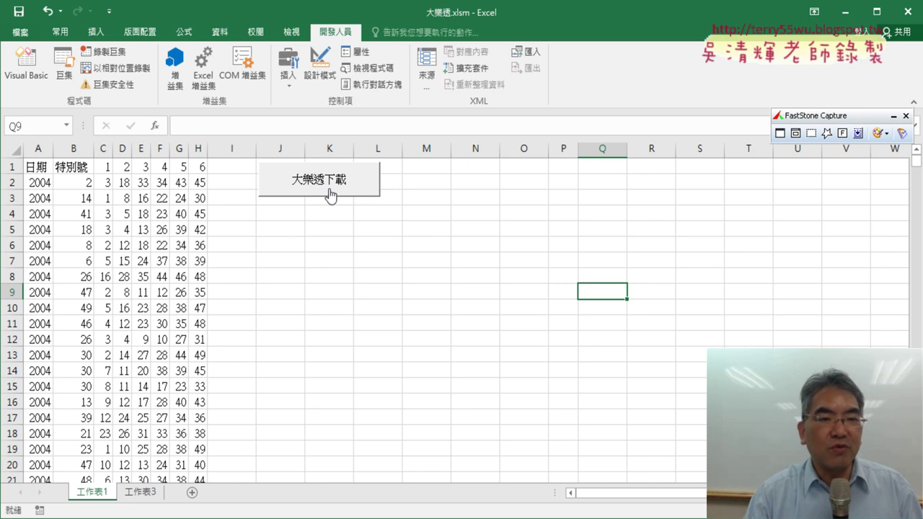
Review the five Call lines in the button's 大樂透下載 macro, then run it to re-download draws
right_click(328, 191)
click(372, 305)
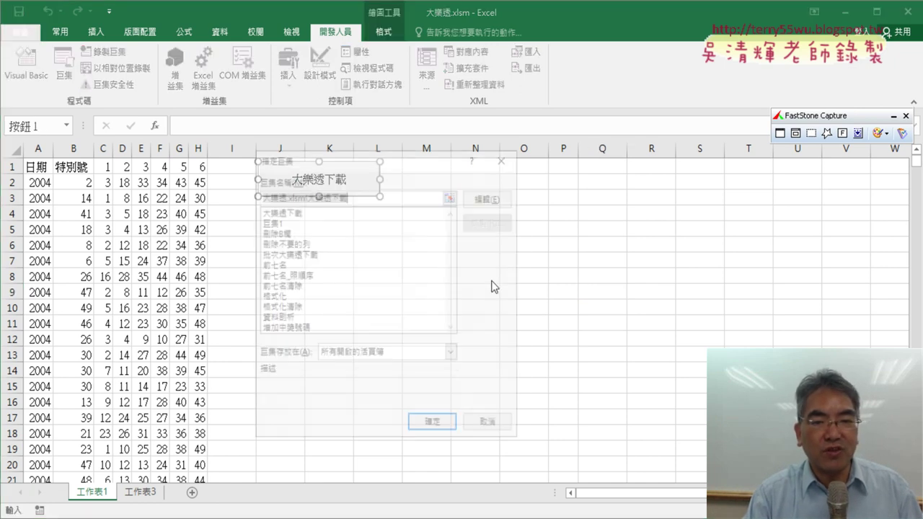
click(491, 196)
mouse_move(509, 203)
mouse_down()
mouse_move(473, 203)
mouse_move(373, 146)
mouse_up()
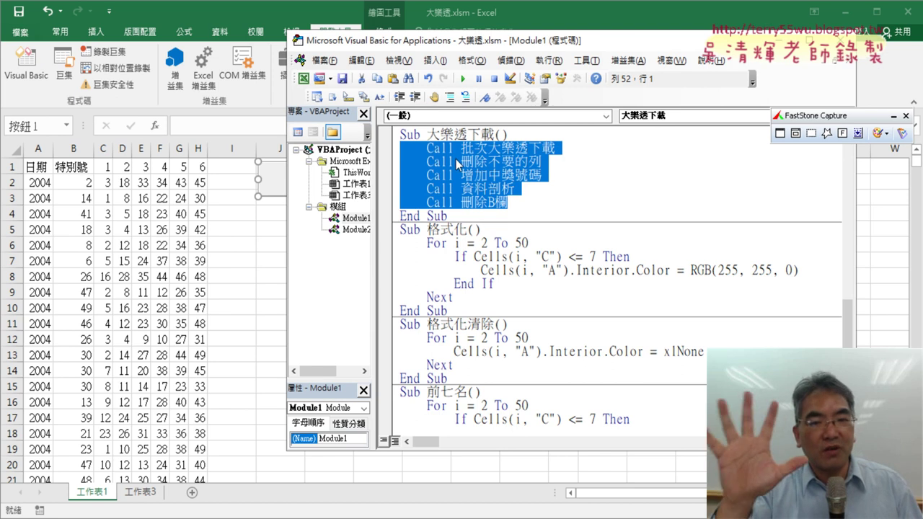
click(245, 239)
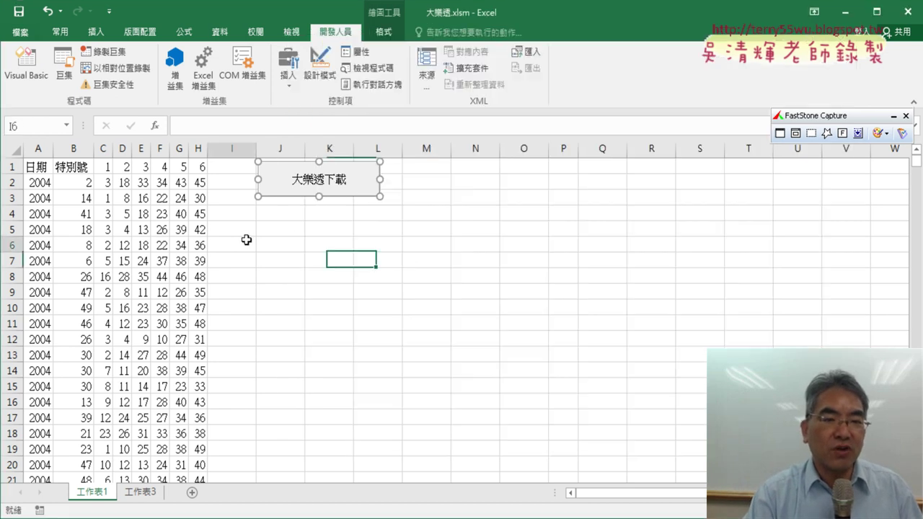
click(309, 182)
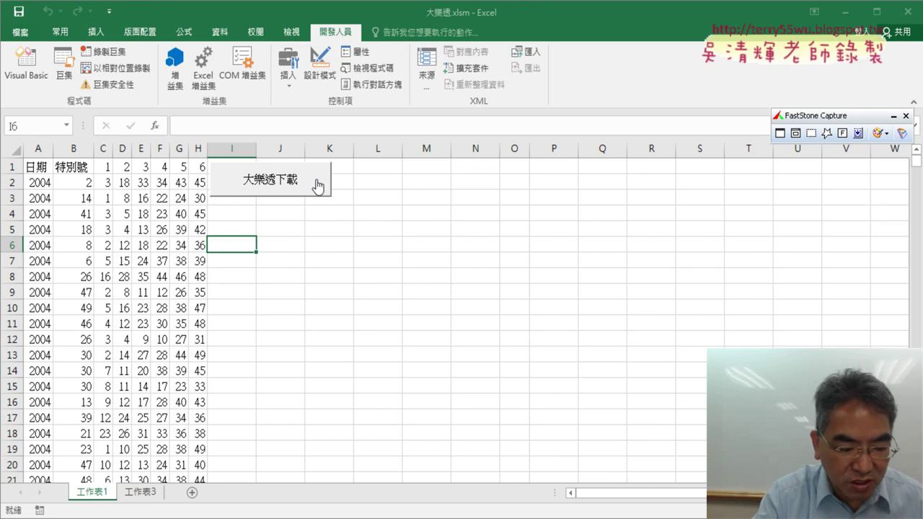
Move the 大樂透下載 button to columns J–K and set it to 大小位置不隨儲存格改變
ctrl+click(316, 182)
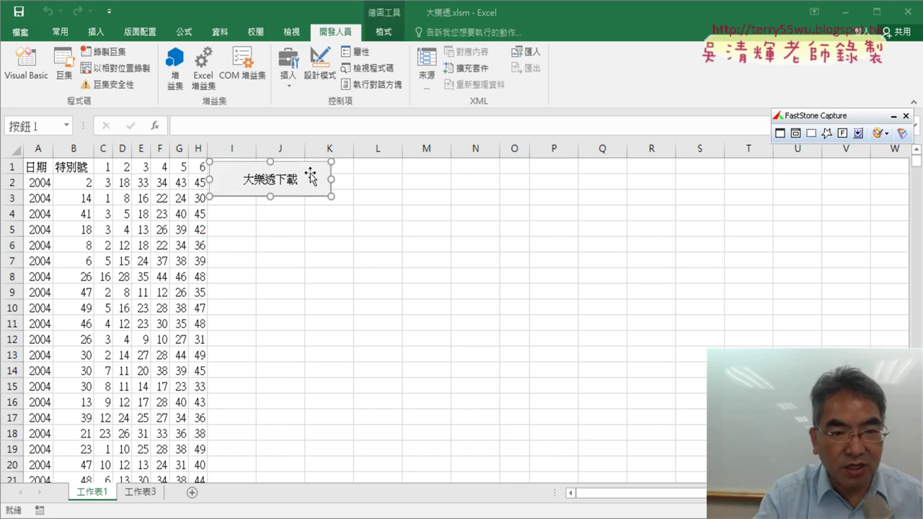
drag(310, 170, 343, 171)
right_click(343, 171)
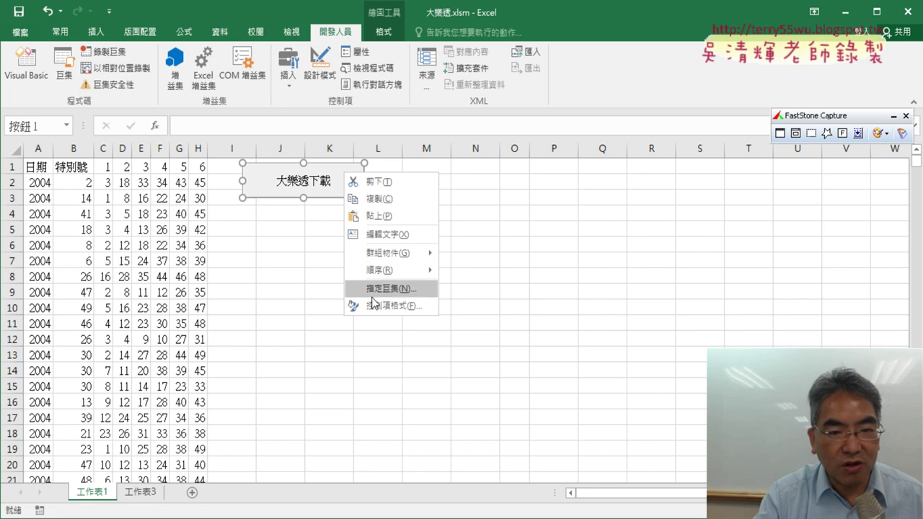
click(376, 302)
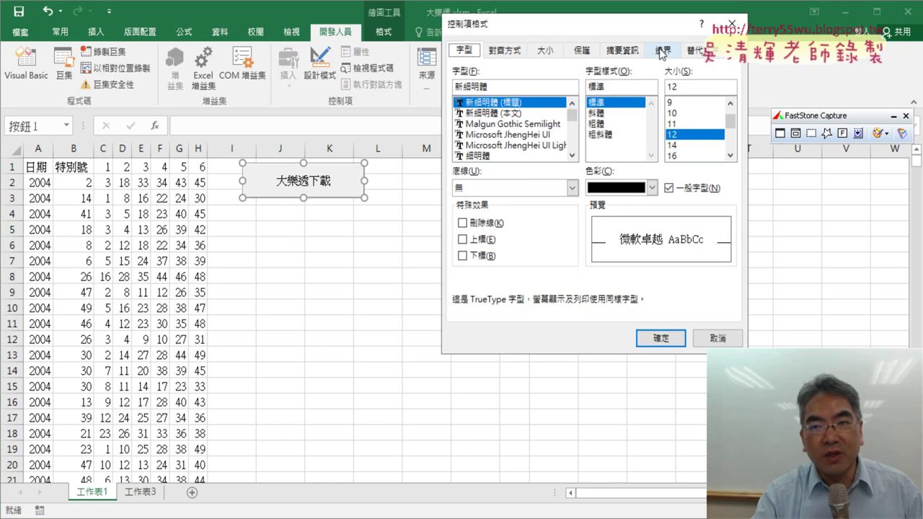
click(621, 50)
click(519, 122)
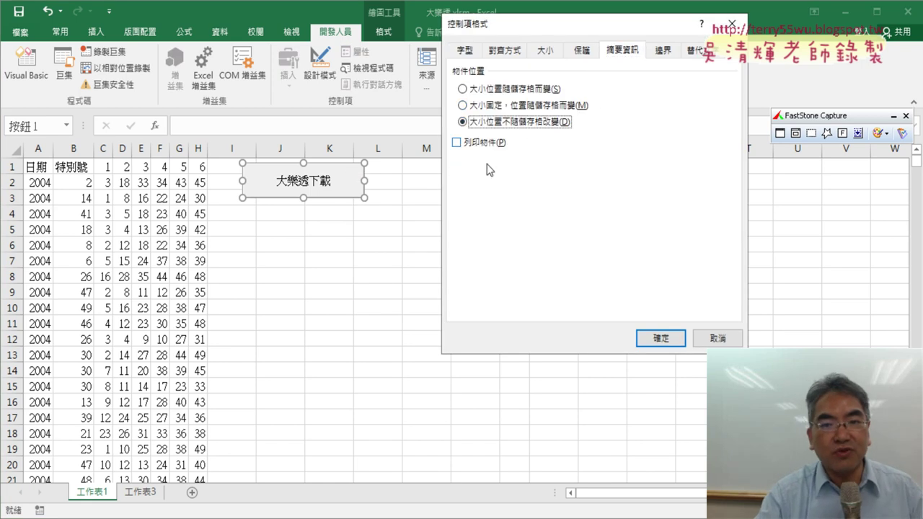
click(658, 339)
click(514, 317)
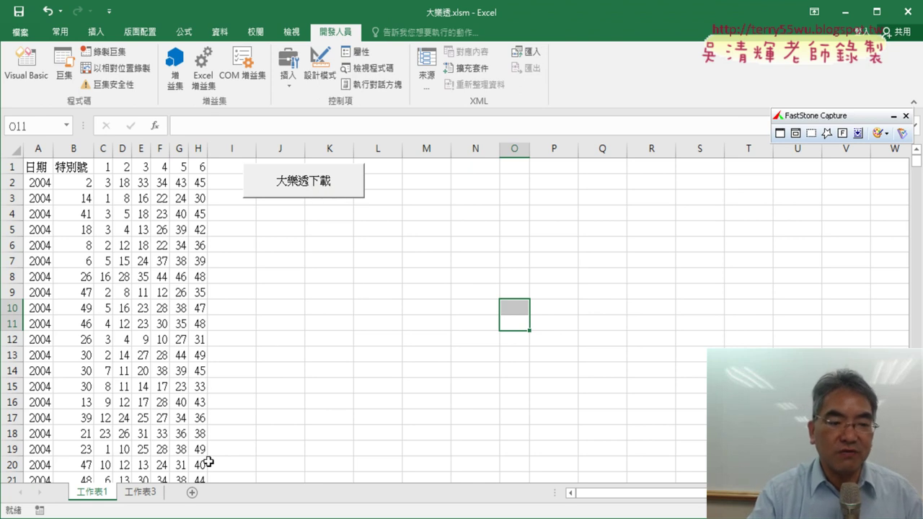
On 工作表3, inspect the COUNTIF formula in B2 and the rank formula in C2
click(143, 496)
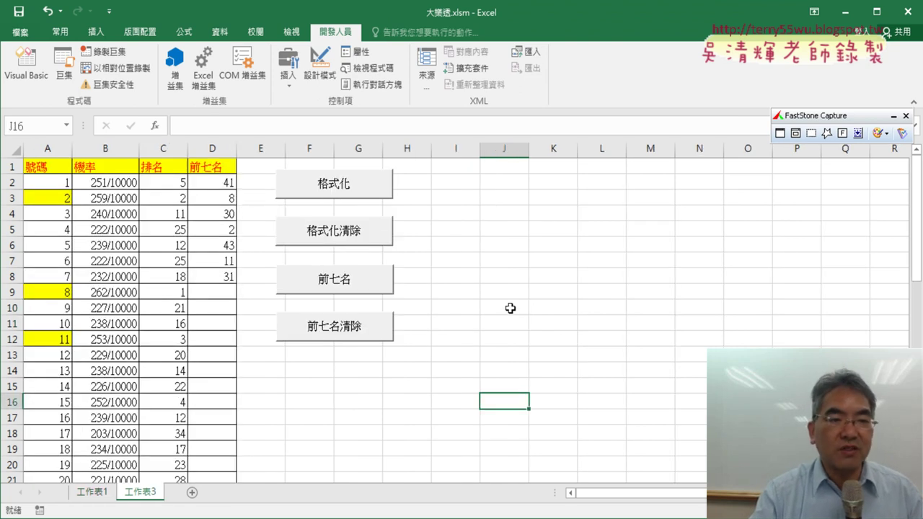
click(108, 181)
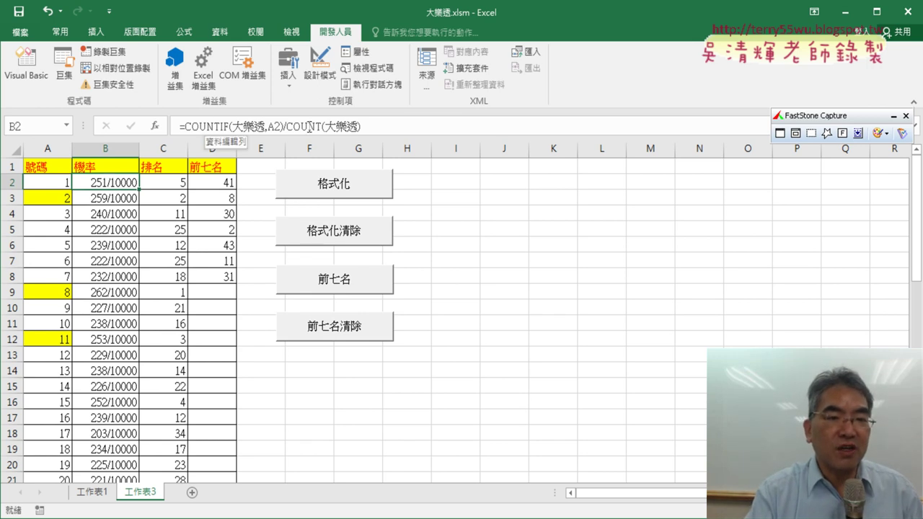
click(165, 183)
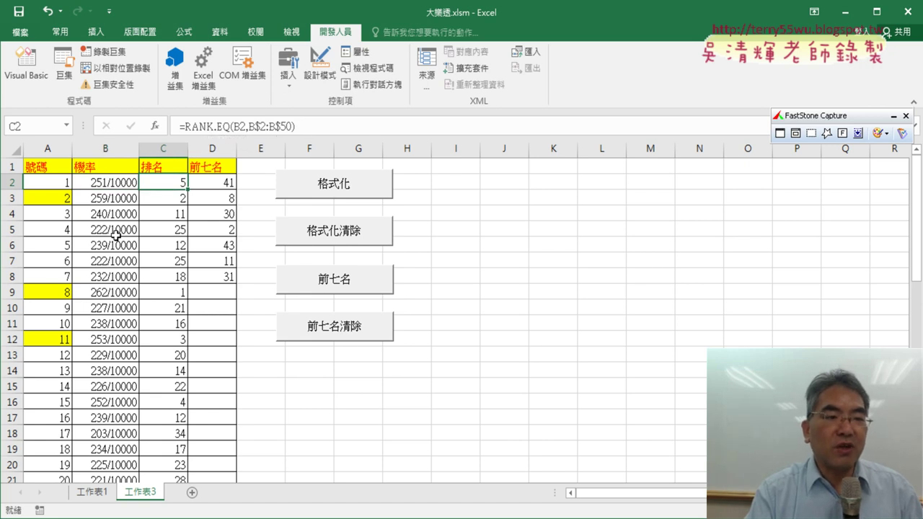
Clear and reapply the yellow highlighting with 格式化清除 and 格式化, then return to 工作表1
click(345, 239)
click(349, 189)
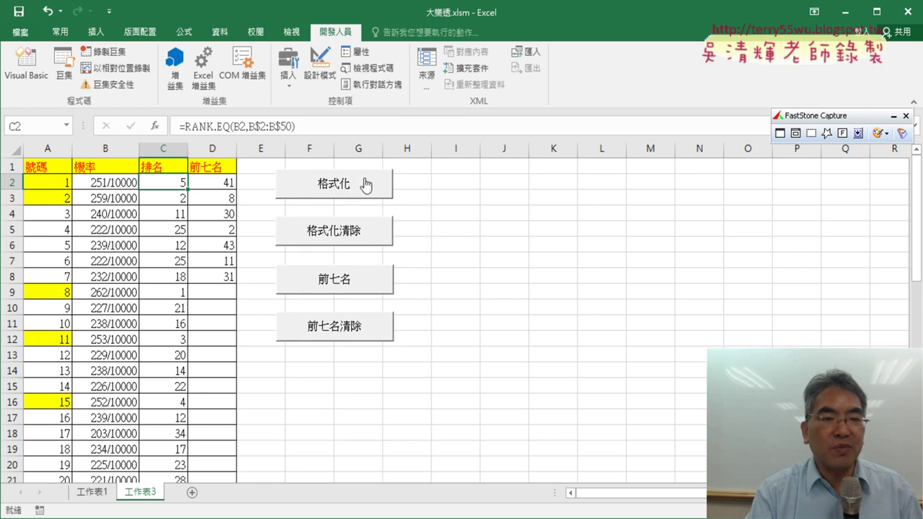
click(52, 148)
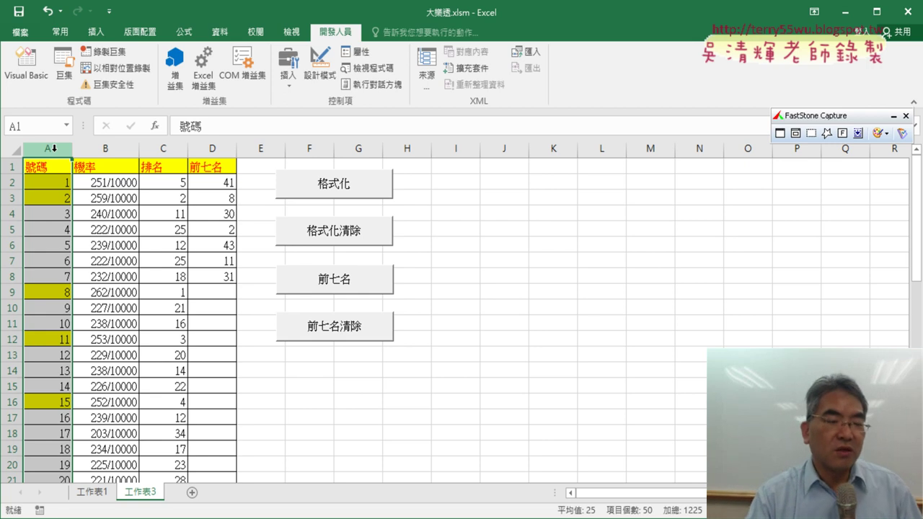
click(109, 183)
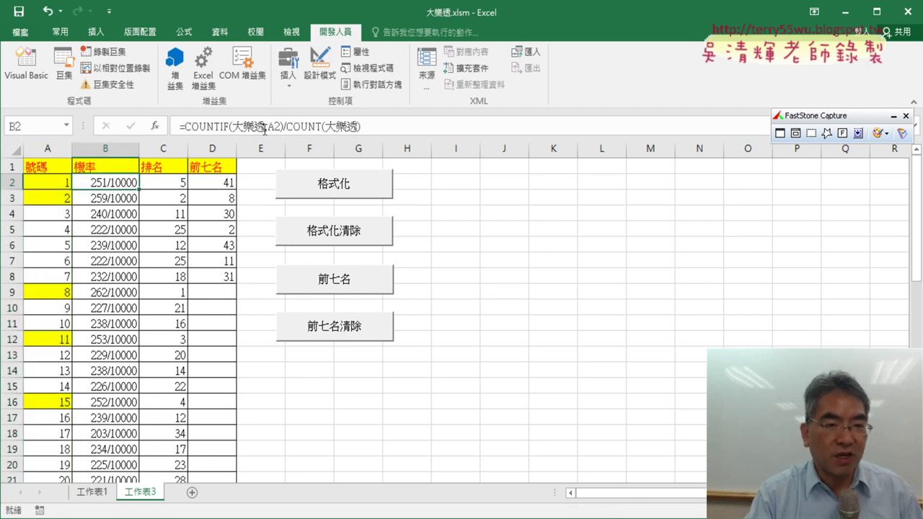
click(95, 493)
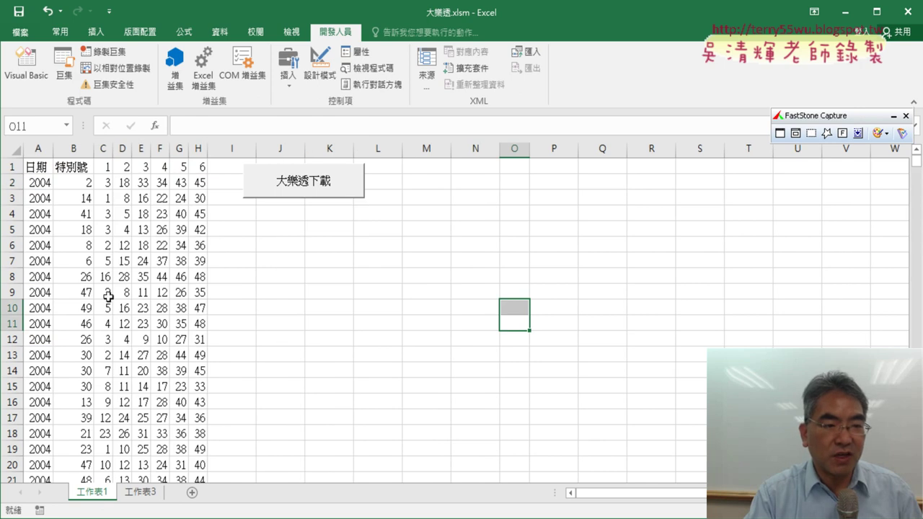
Select the draw data B2:H2154 and enter 大樂透 in the Name Box
click(76, 181)
key(ctrl+shift+Right)
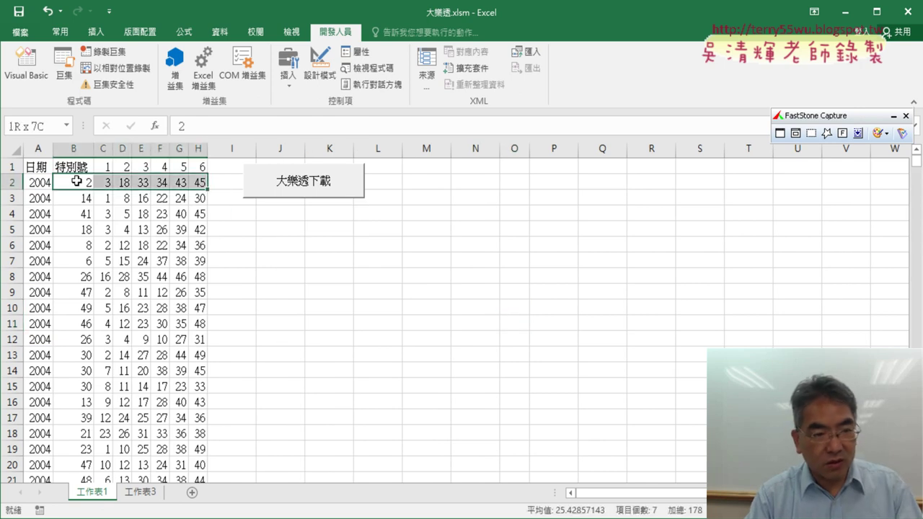
key(ctrl+shift+Down)
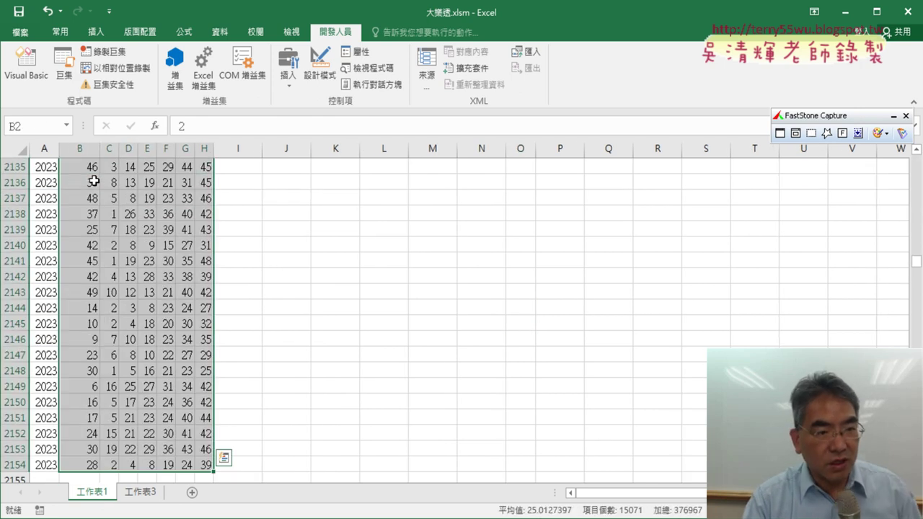
scroll(108, 181, up, 9)
scroll(123, 181, up, 6)
click(48, 124)
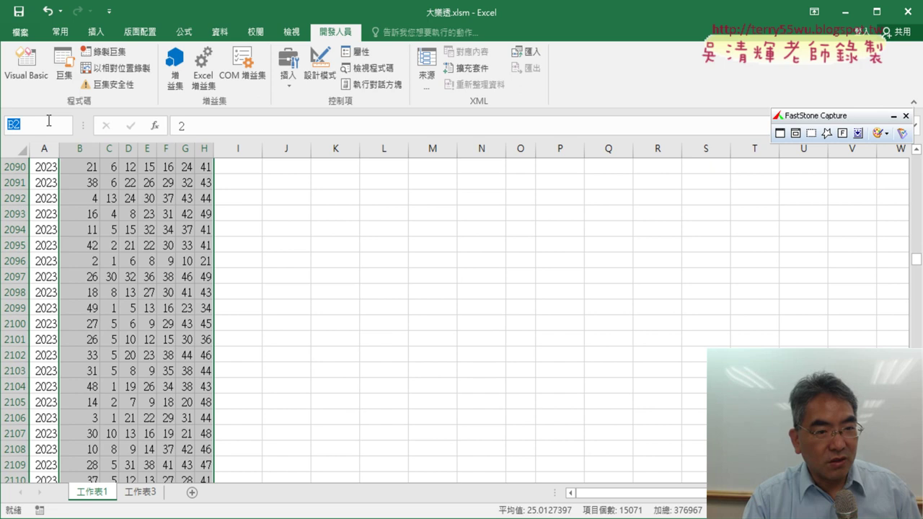
text(大樂透)
In 名稱管理員, change 大樂透 to refer to =工作表1!$B$2:$H$2154
click(183, 32)
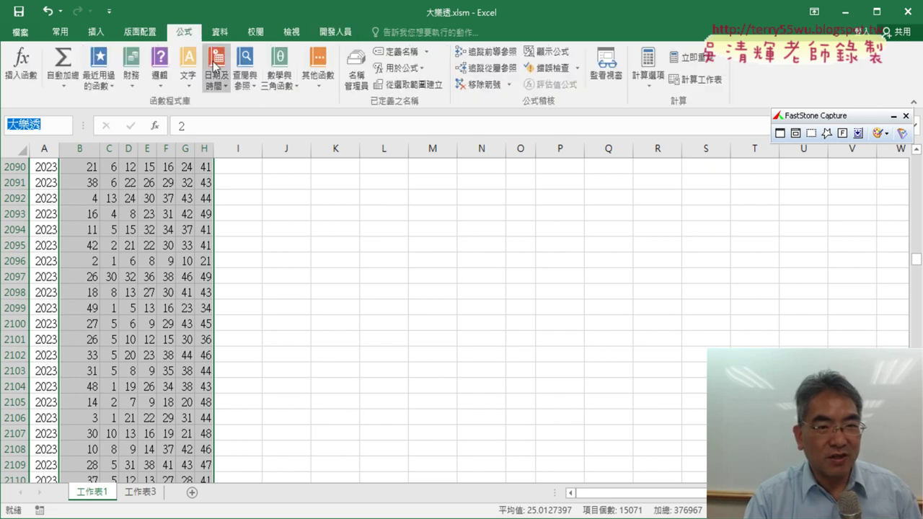
click(356, 72)
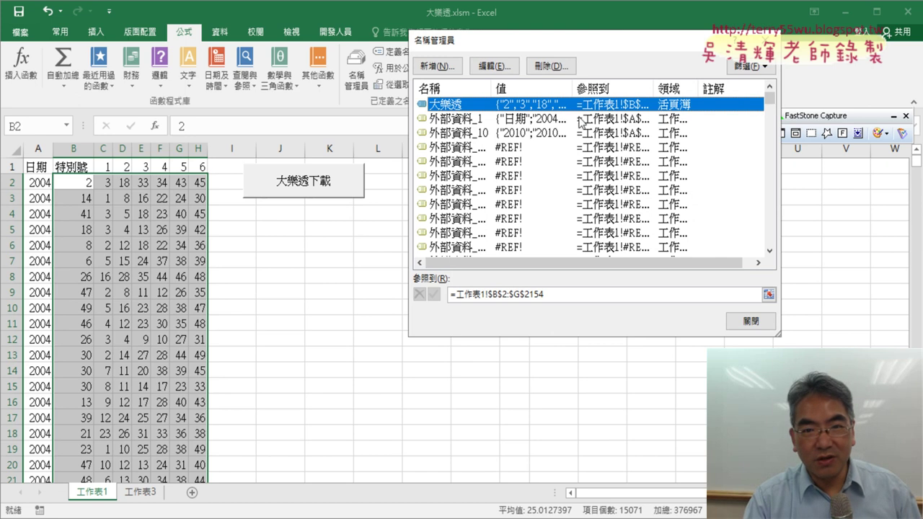
click(556, 294)
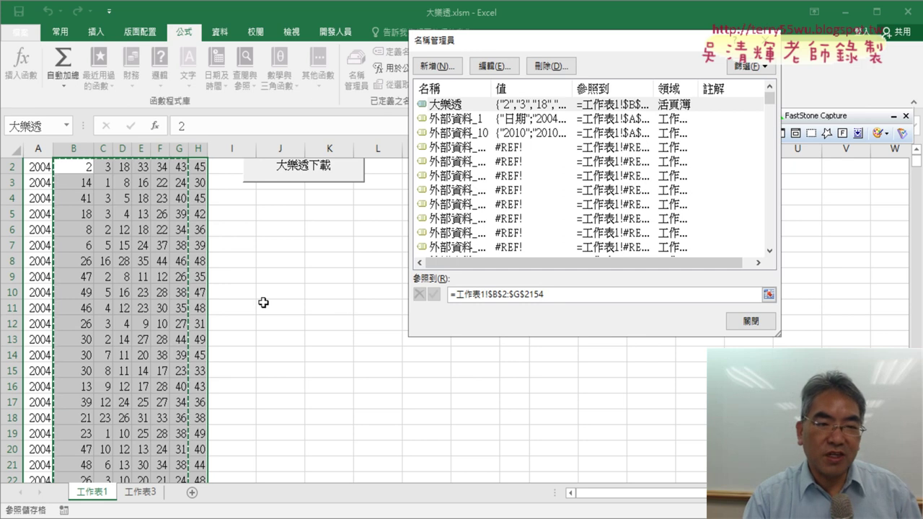
scroll(199, 289, up, 1)
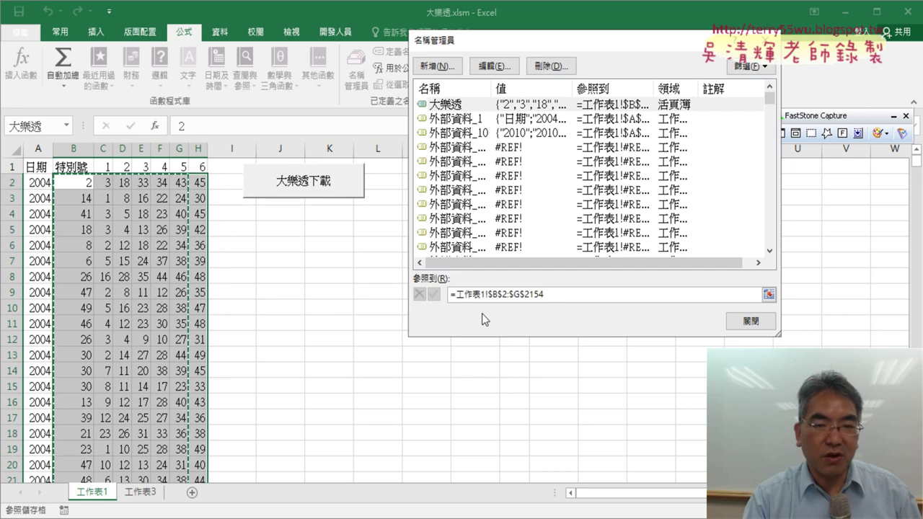
click(77, 149)
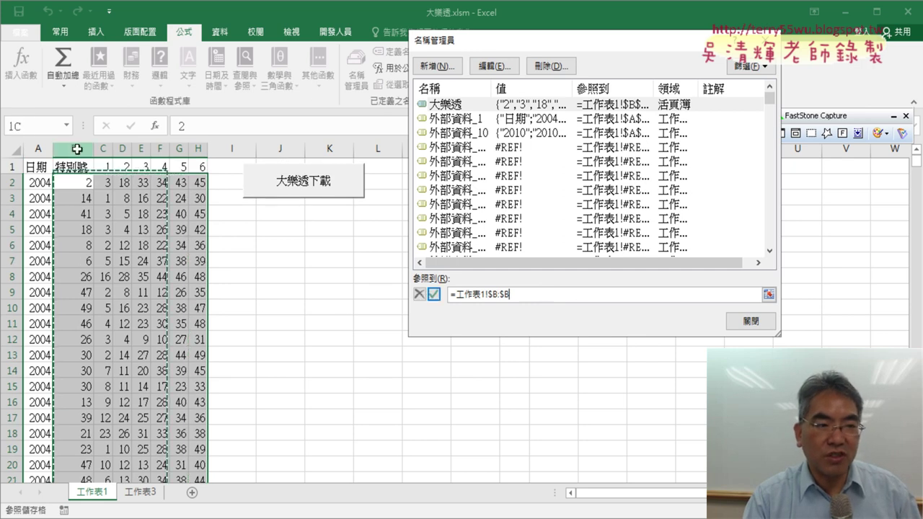
drag(76, 149, 205, 148)
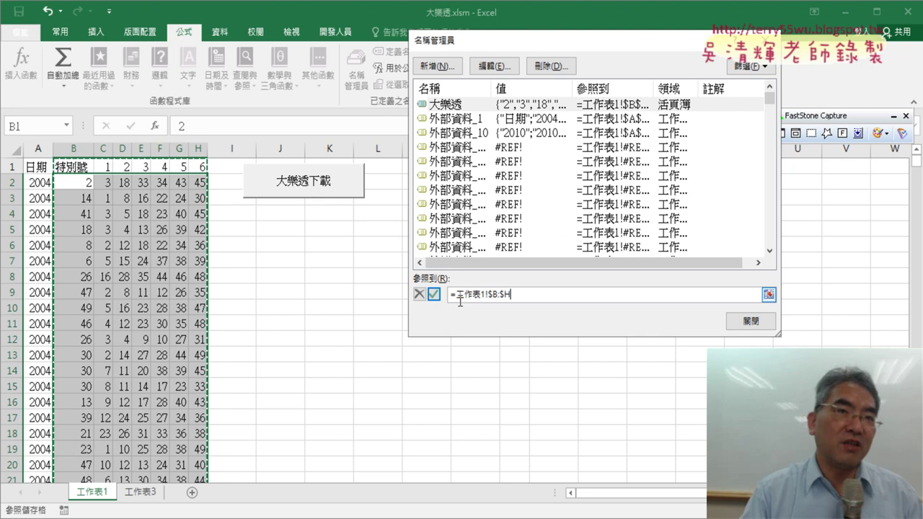
click(79, 180)
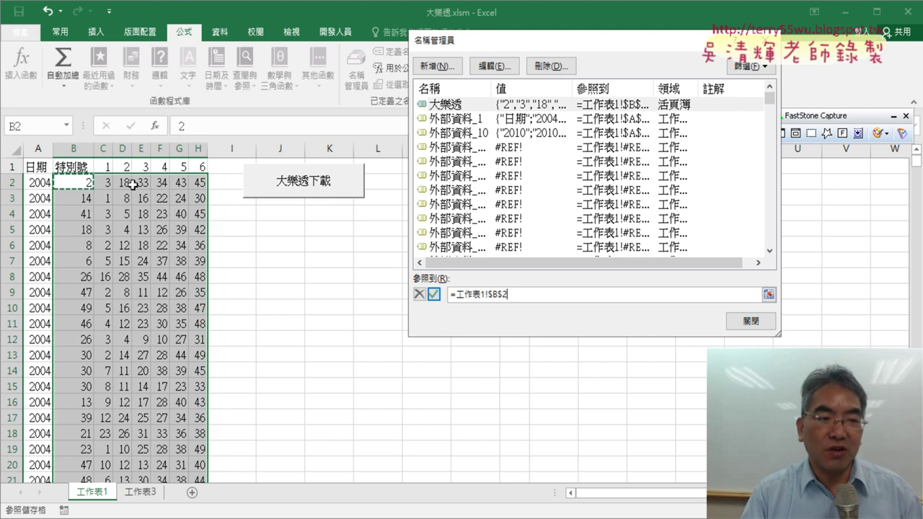
key(ctrl+shift+Right)
key(ctrl+shift+Down)
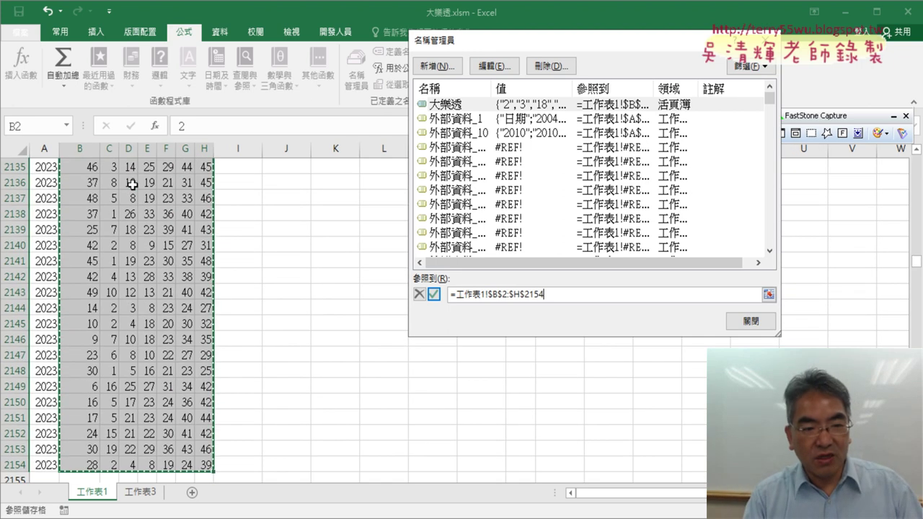
click(436, 296)
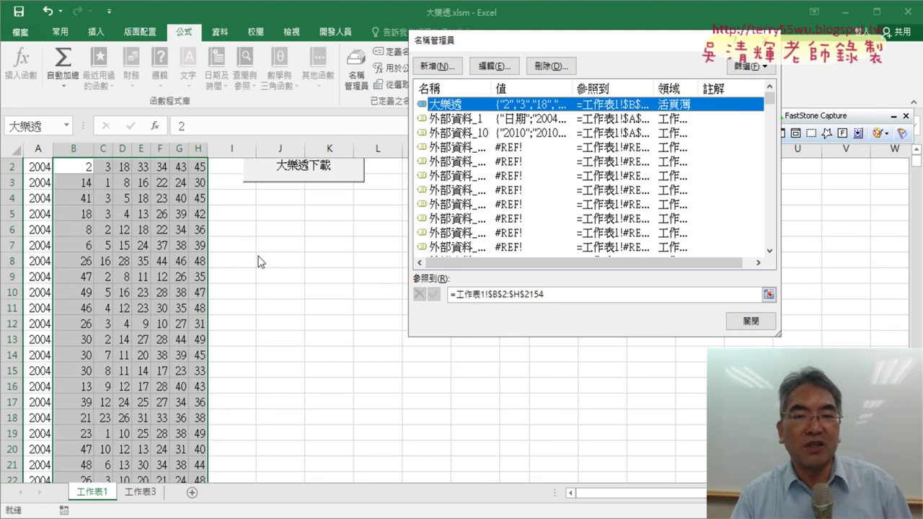
click(751, 320)
Deselect the range, reselect B2, show the Developer tools, then go to 工作表3
click(263, 327)
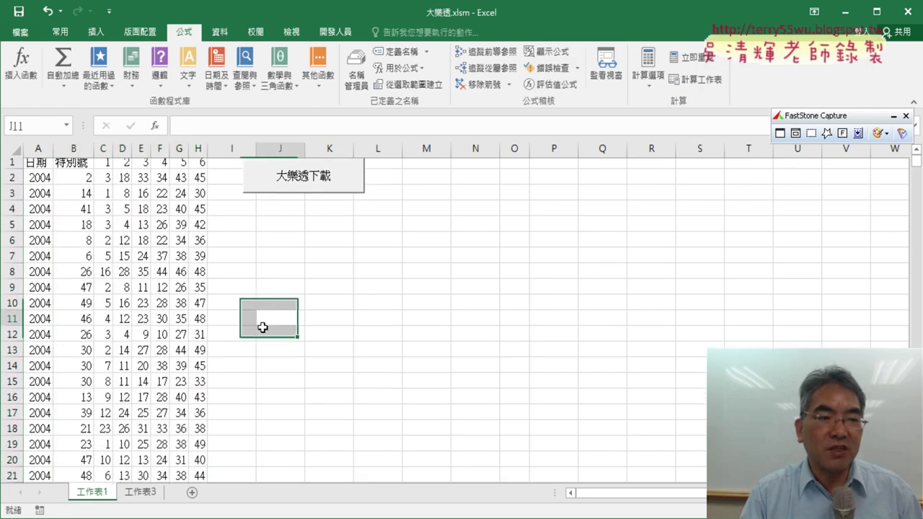
click(72, 184)
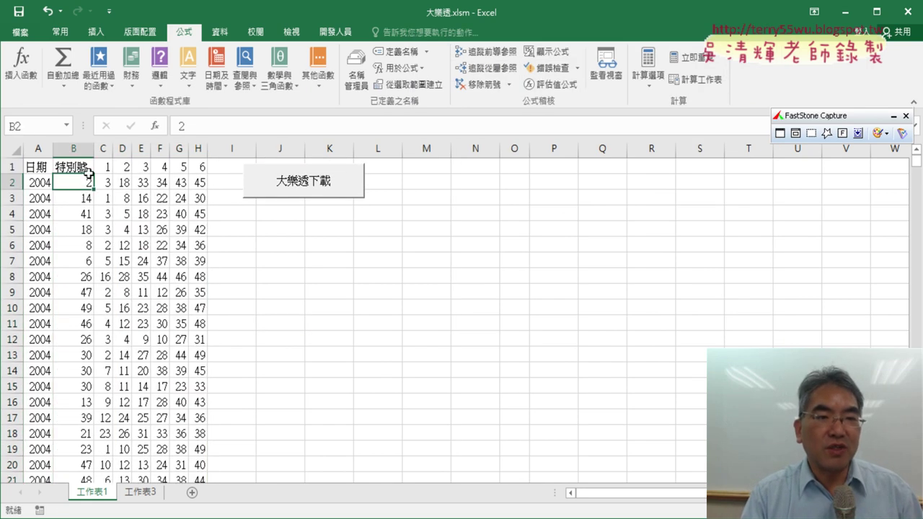
click(335, 33)
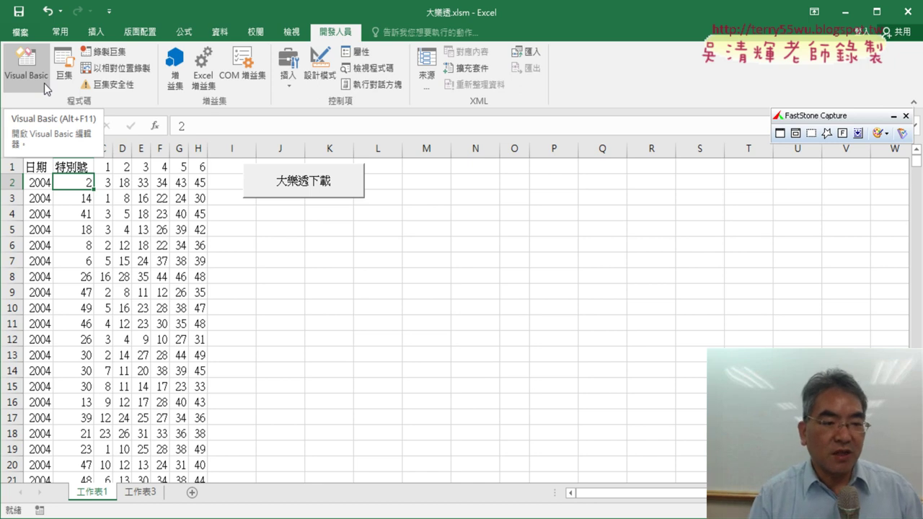
click(142, 493)
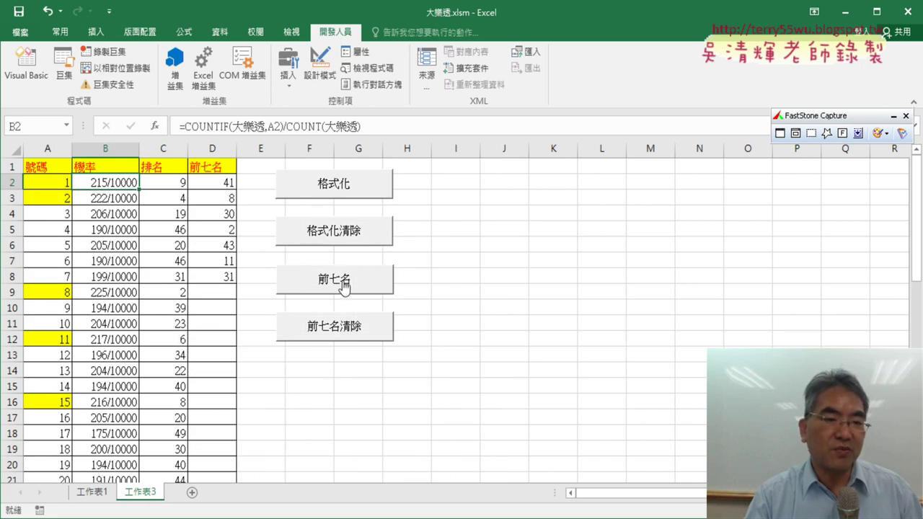
Clear column D, open the 前七名 macro code, and copy its loop into 前七名_照順序
click(344, 327)
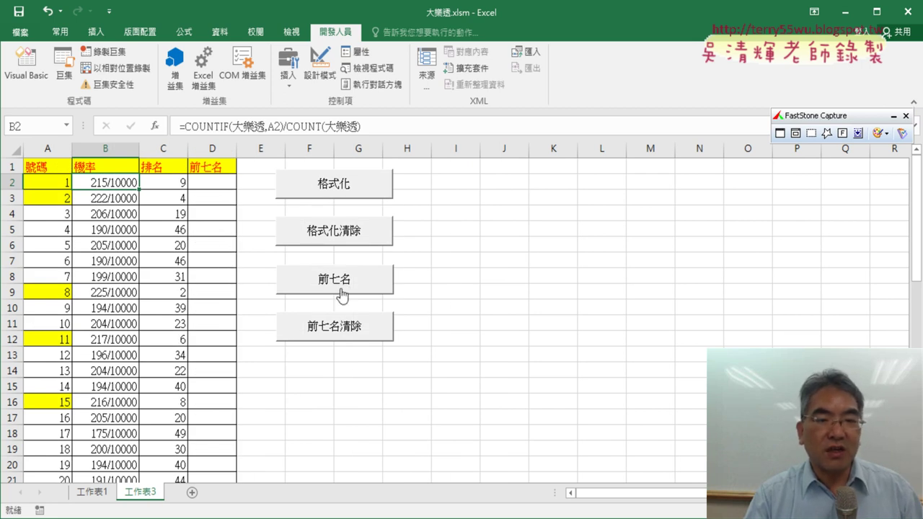
right_click(378, 282)
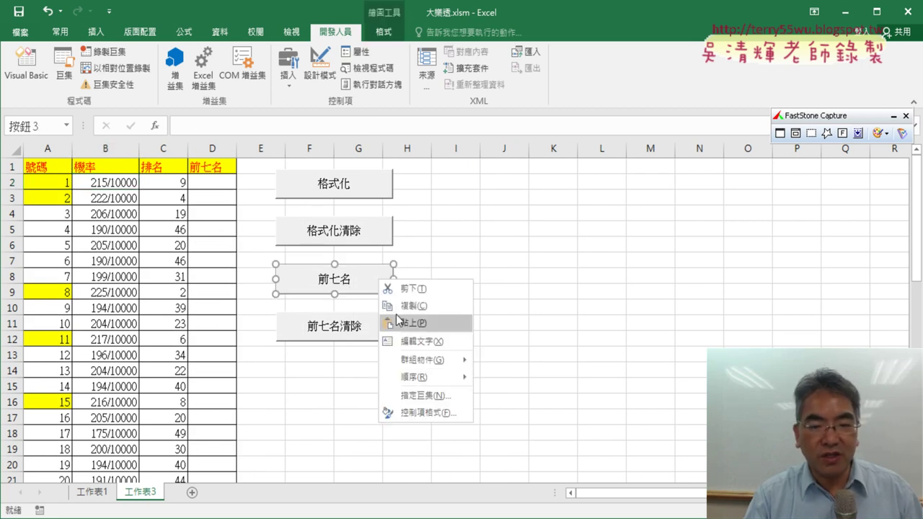
click(407, 396)
click(522, 269)
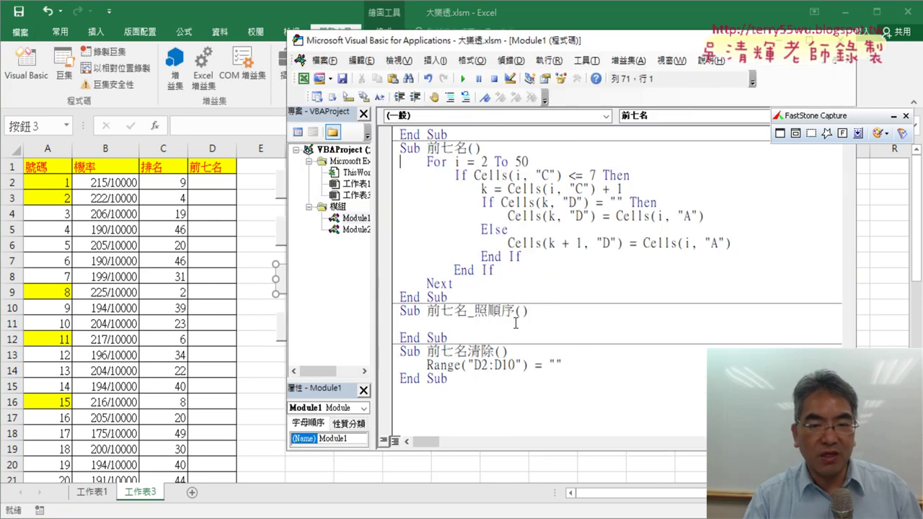
drag(476, 285, 396, 163)
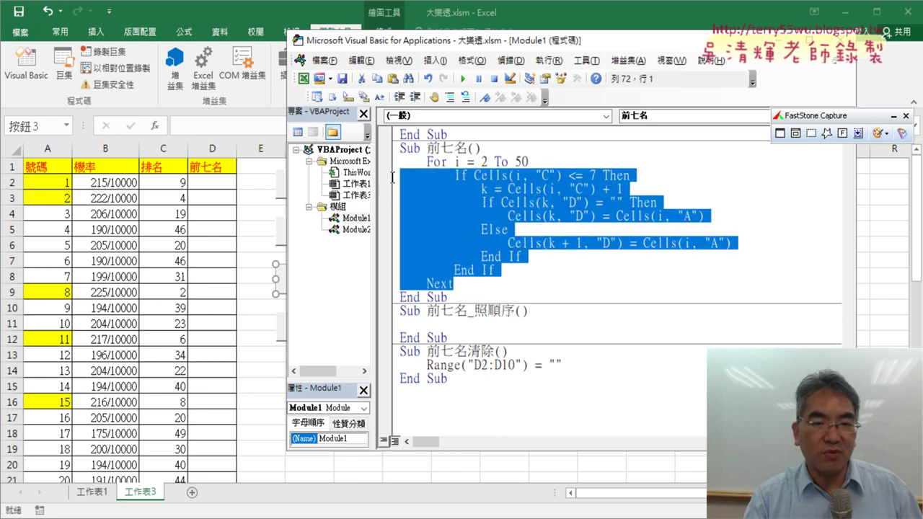
drag(415, 307, 410, 333)
Add the counter line k=2 at the top of Sub 前七名()
scroll(514, 332, up, 3)
scroll(514, 333, down, 1)
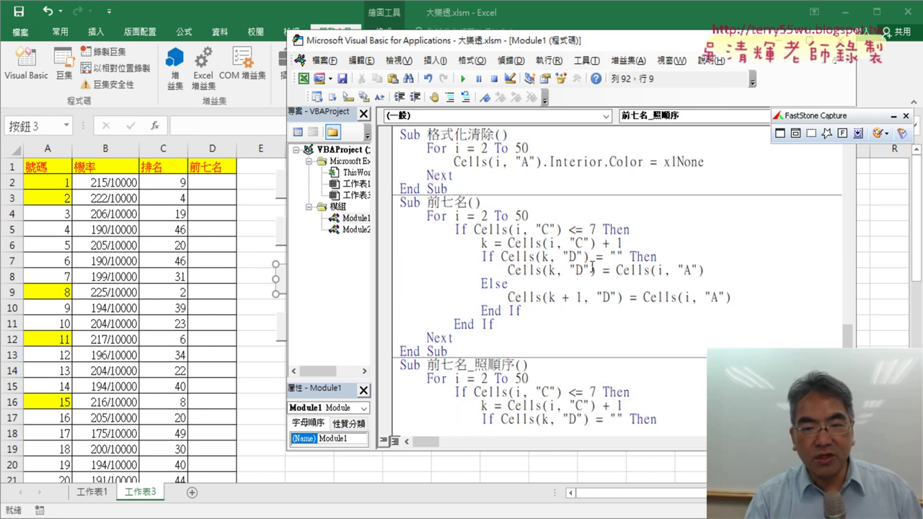
click(518, 204)
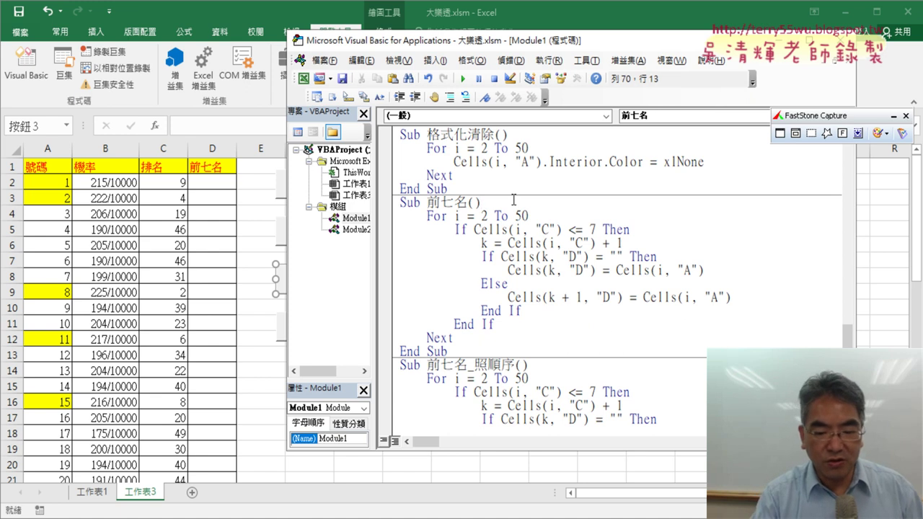
key(Return)
key(Tab)
text(k)
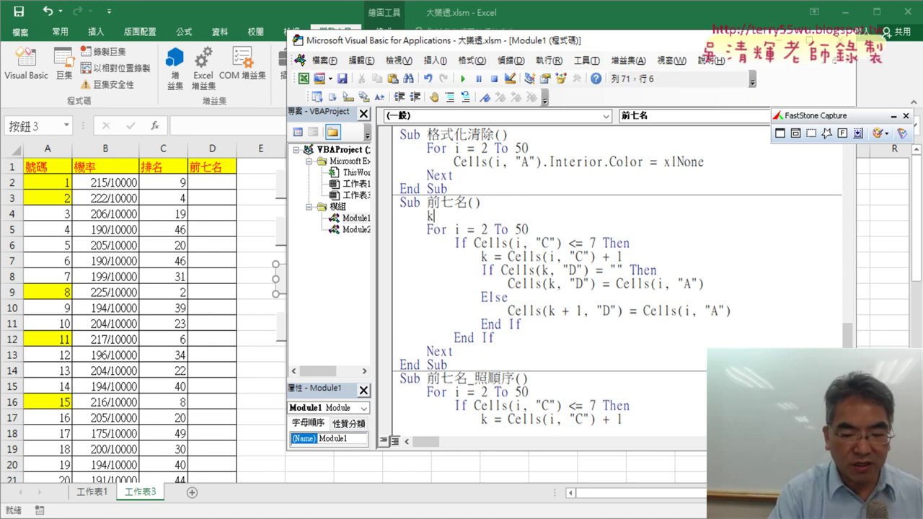
text(=2)
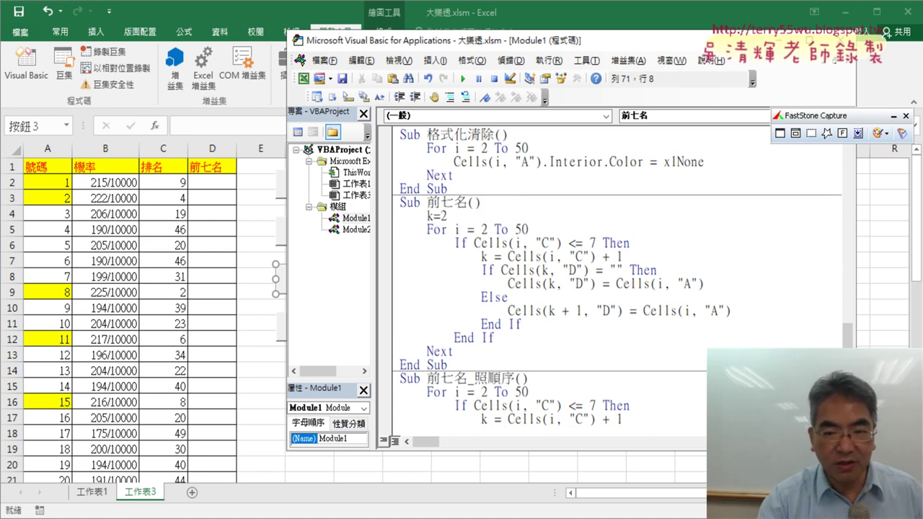
Remove the Else branch and empty-cell If check, replacing k = Cells(i, "C") + 1 with k = k + 1
drag(535, 325, 401, 297)
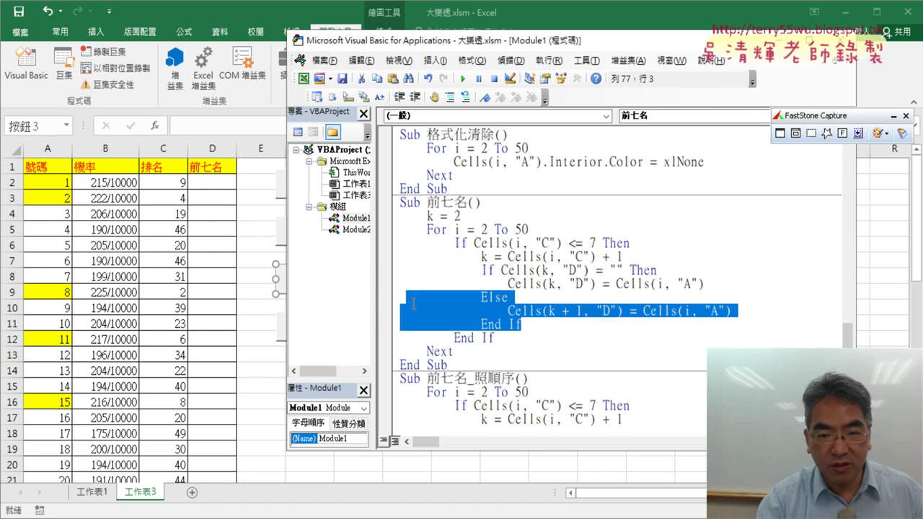
key(Delete)
key(Delete)
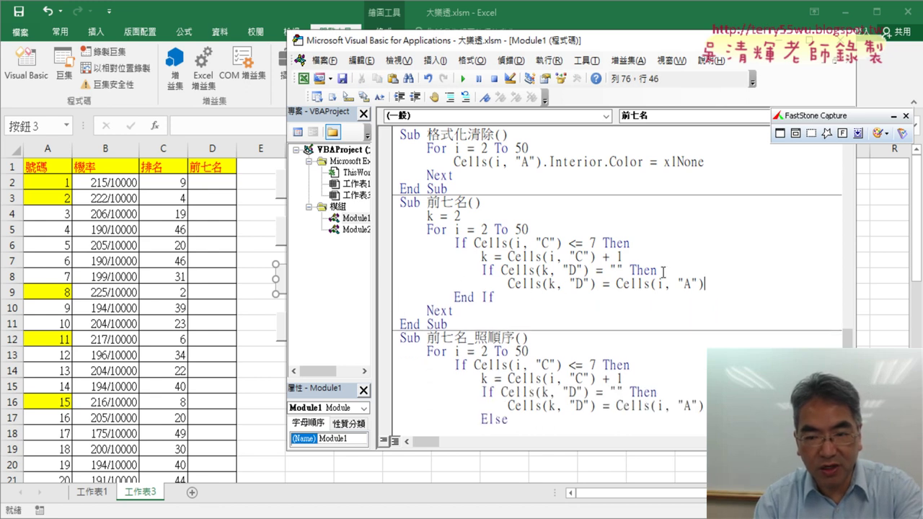
drag(658, 270, 368, 269)
key(Delete)
key(BackSpace)
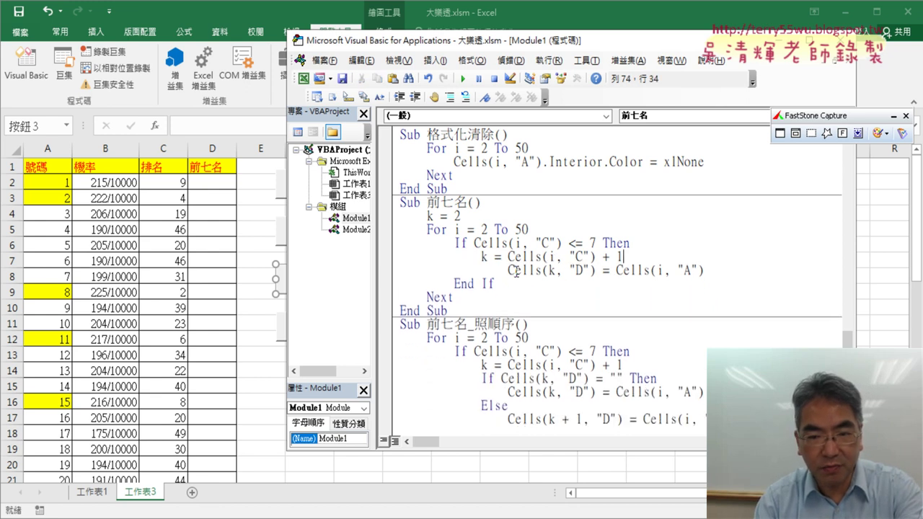
key(shift+Tab)
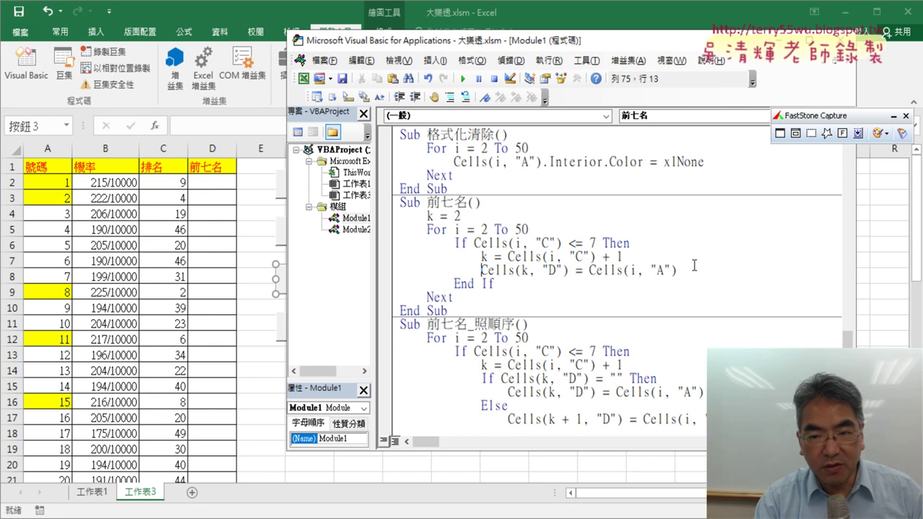
click(691, 265)
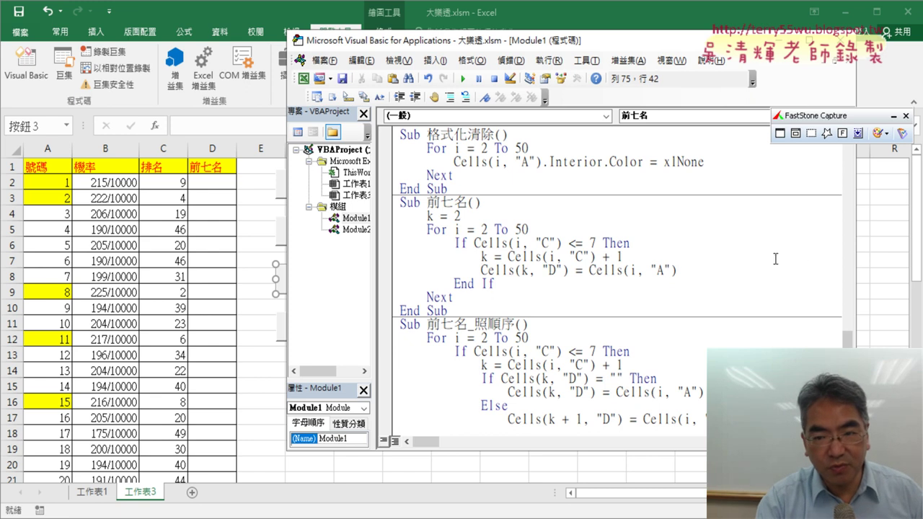
mouse_move(670, 244)
mouse_down()
mouse_move(587, 256)
mouse_move(349, 255)
mouse_up()
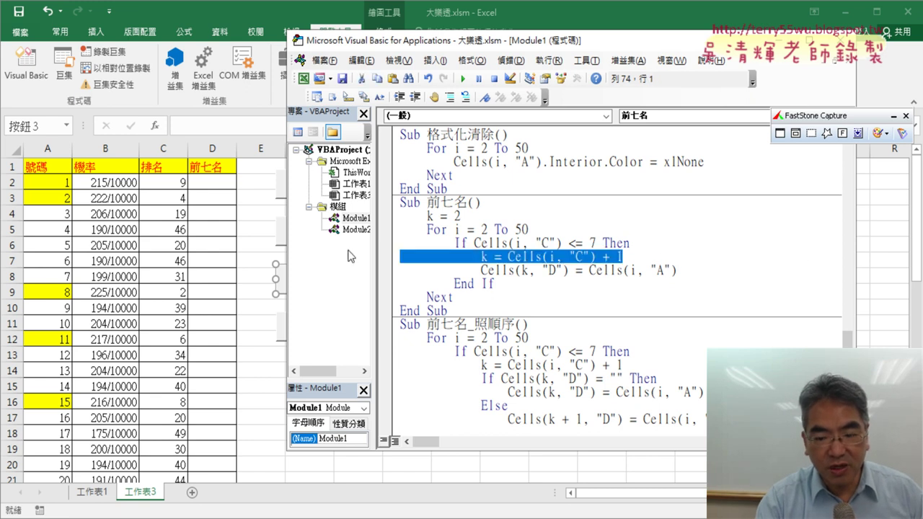
key(Delete)
key(Delete)
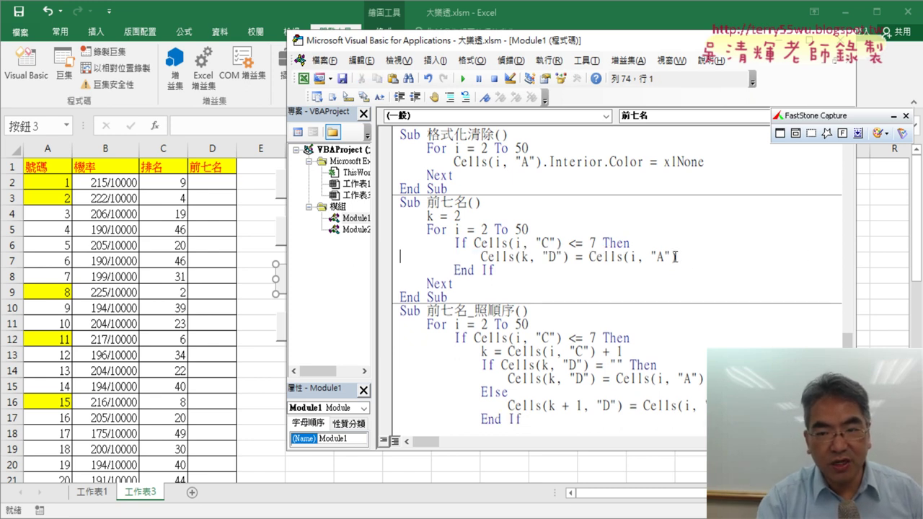
key(Return)
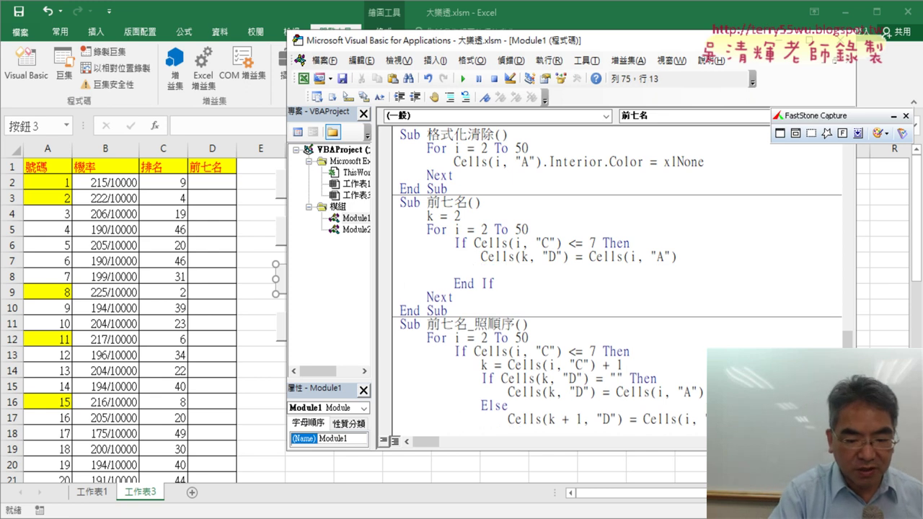
text(k=k+1)
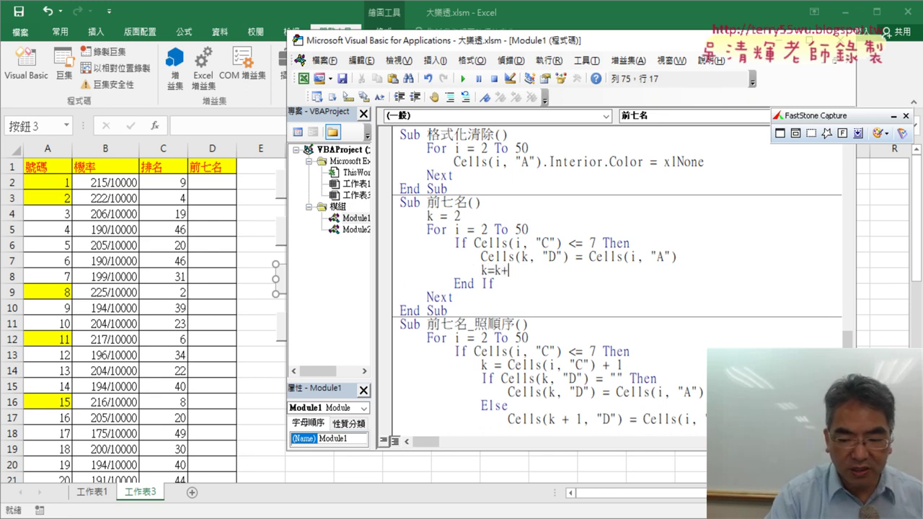
click(503, 229)
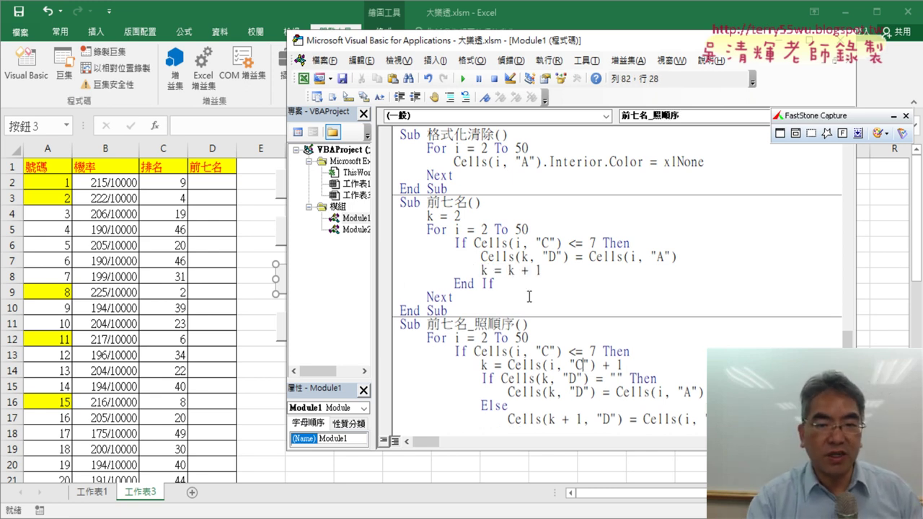
Rename the procedure 前七名_照順序 to 前七名_照排名
click(502, 337)
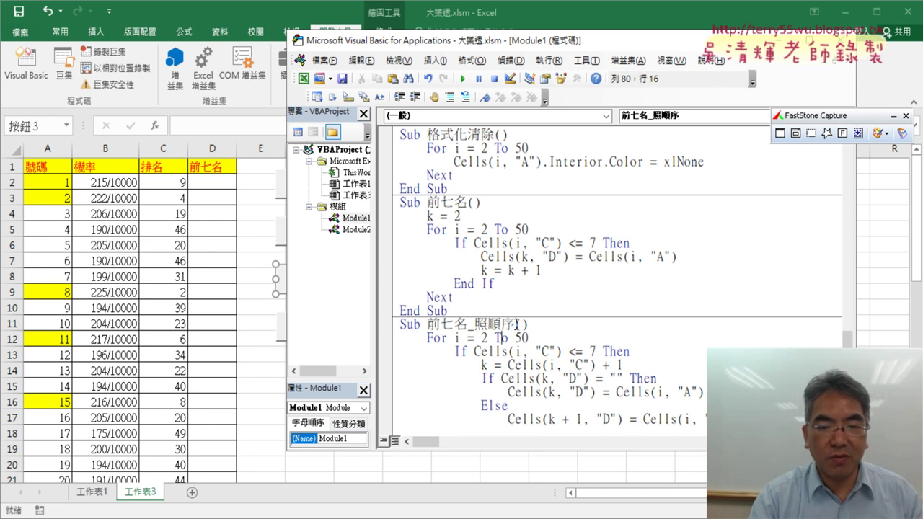
drag(516, 324, 502, 325)
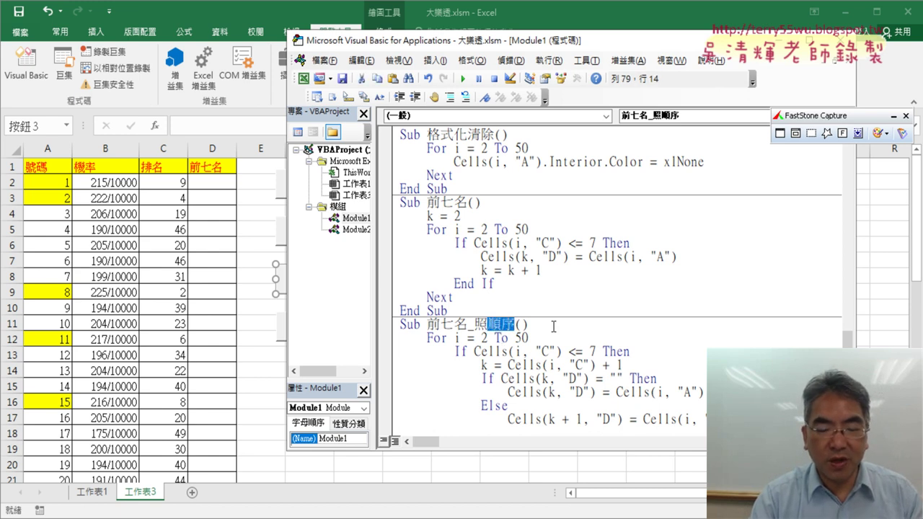
key(BackSpace)
key(BackSpace)
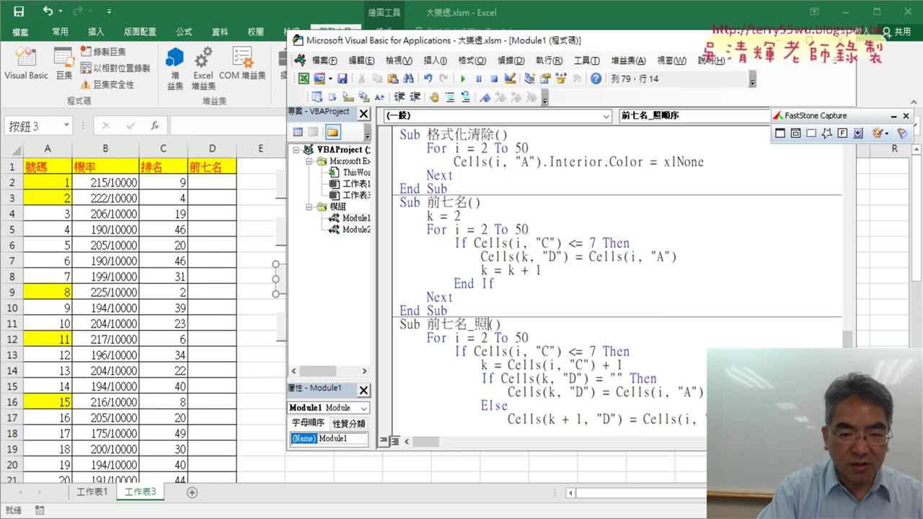
text(排ㄇㄧㄥ)
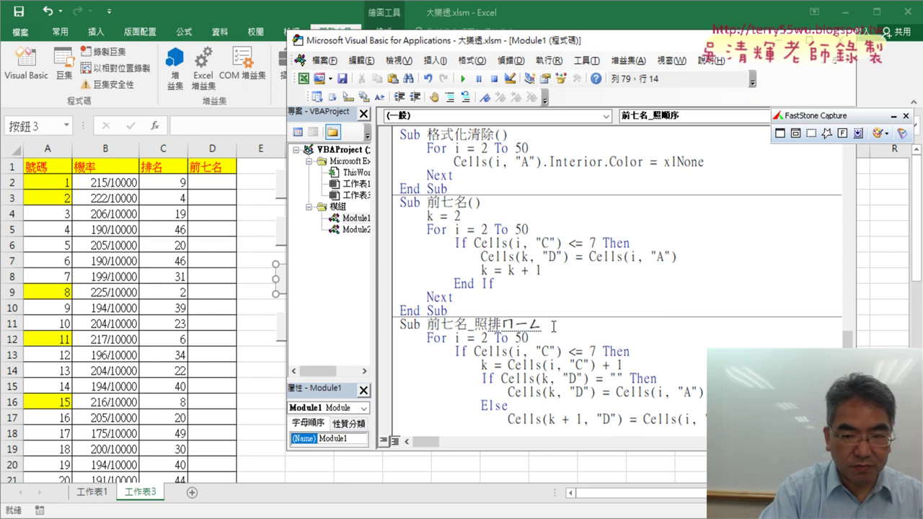
text(6)
click(522, 367)
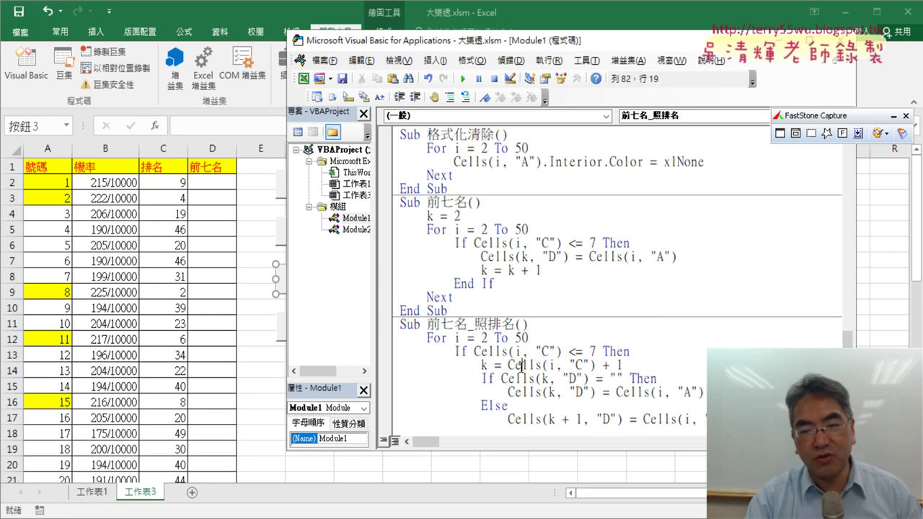
Copy the 前七名 button and paste a duplicate near cell E13
click(268, 299)
right_click(301, 288)
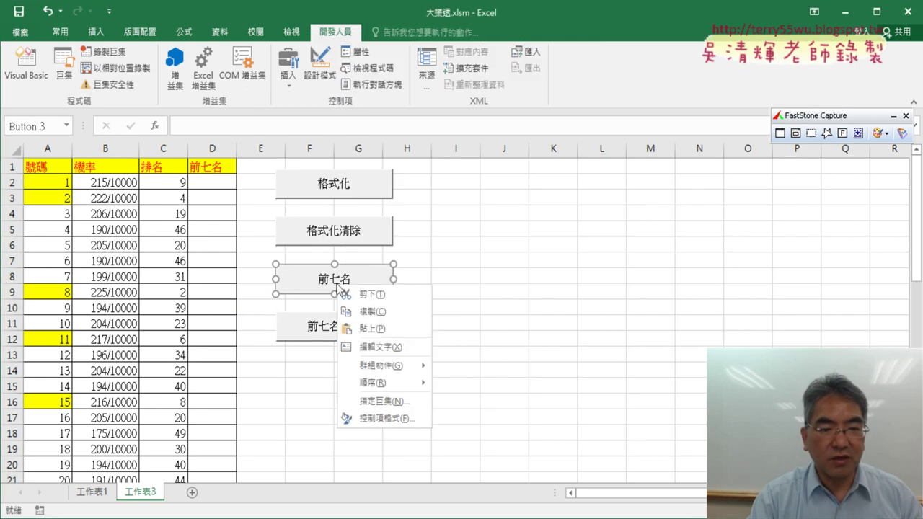
click(361, 310)
click(275, 351)
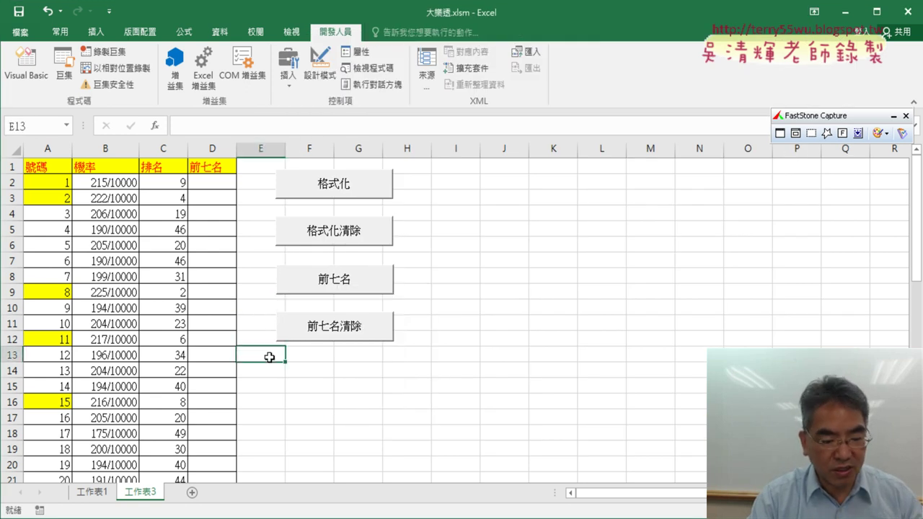
key(ctrl+v)
Assign the 前七名_照排名 macro to the new button
right_click(351, 368)
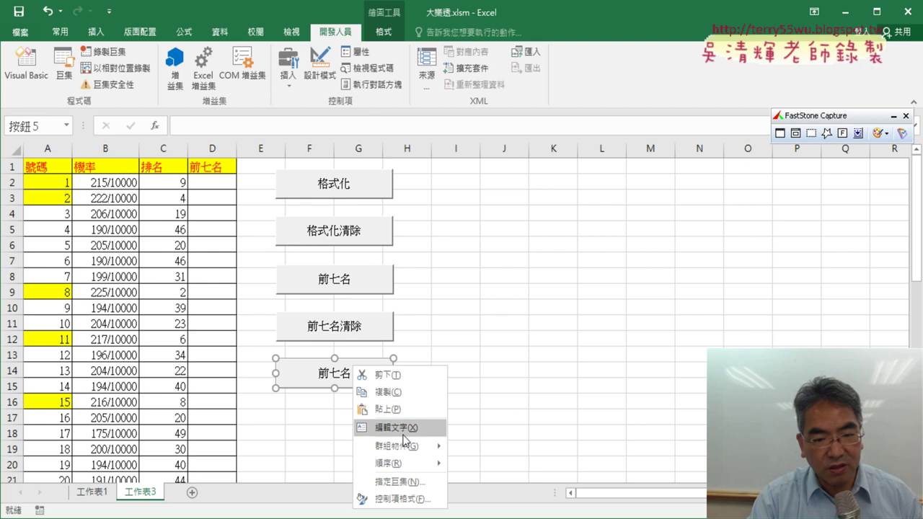
click(412, 480)
drag(389, 229, 543, 152)
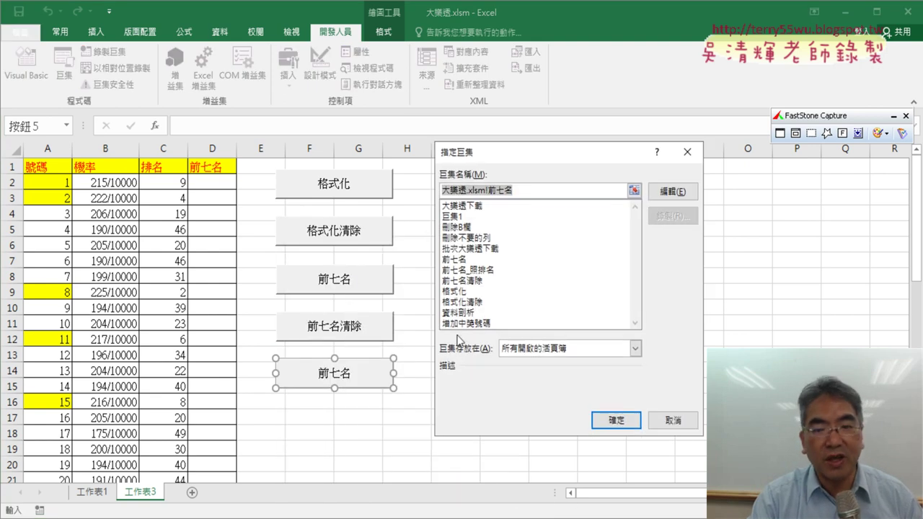
click(484, 272)
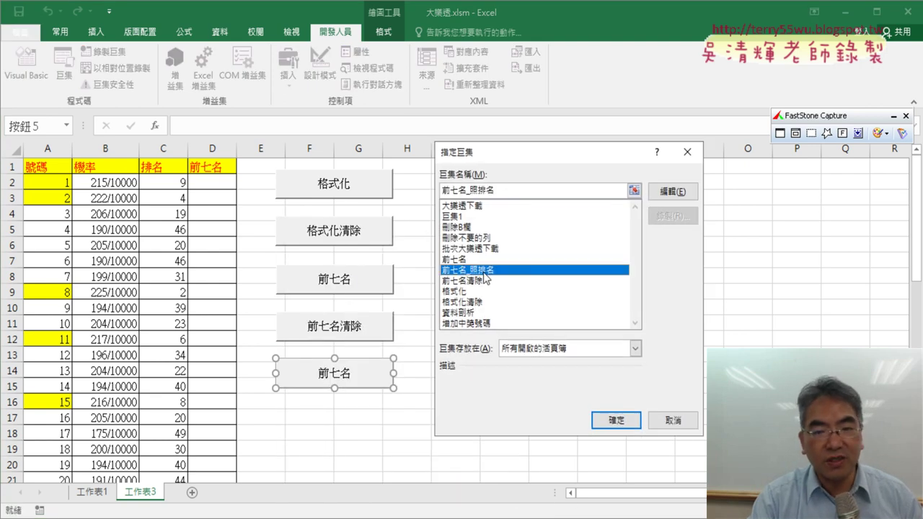
right_click(488, 187)
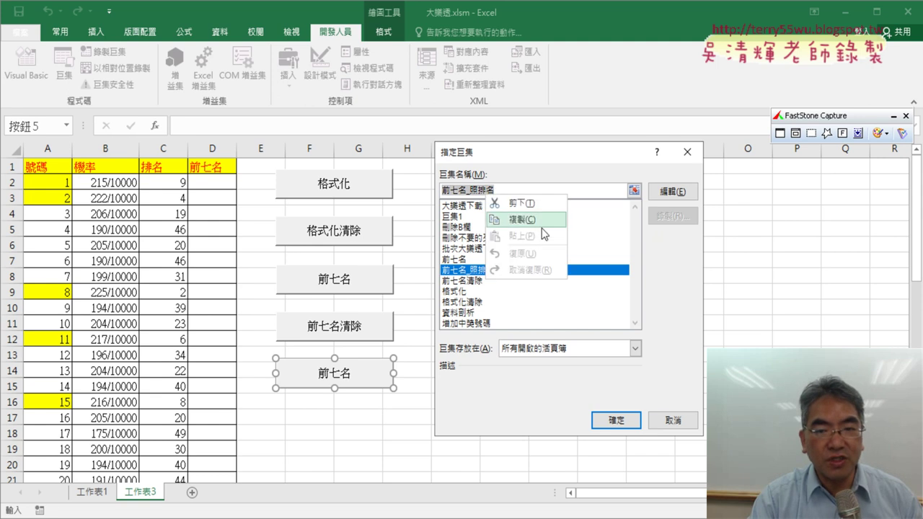
click(519, 235)
click(636, 420)
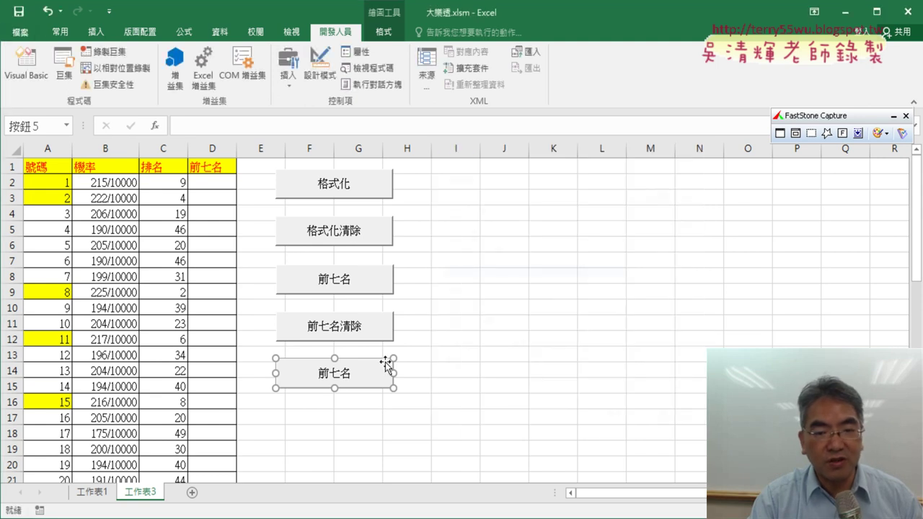
Caption the new button 前七名_照排名, then run 前七名 to fill D2:D8
click(319, 371)
key(ctrl+a)
key(BackSpace)
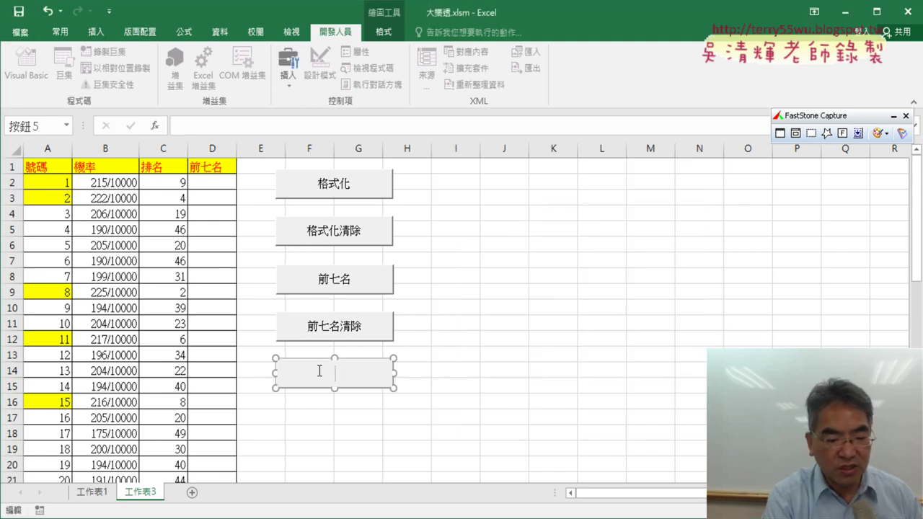
text(前七名_照排名)
click(477, 363)
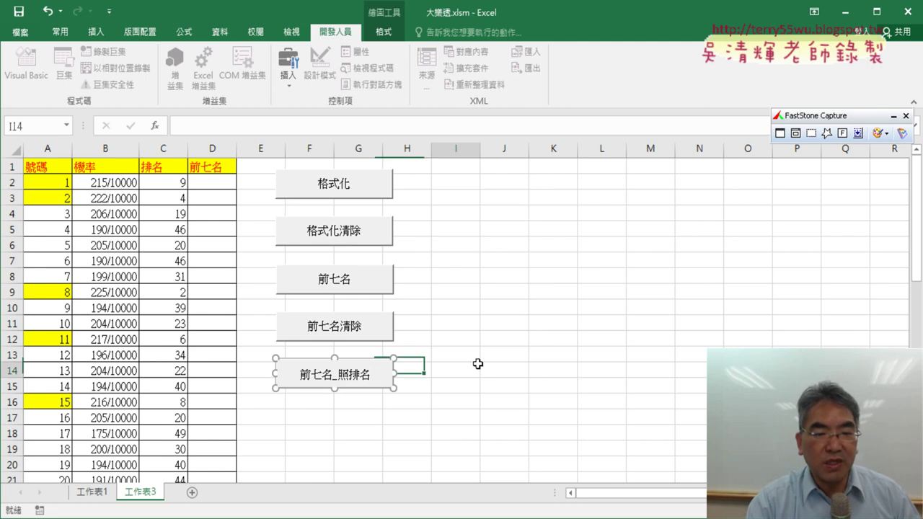
click(353, 278)
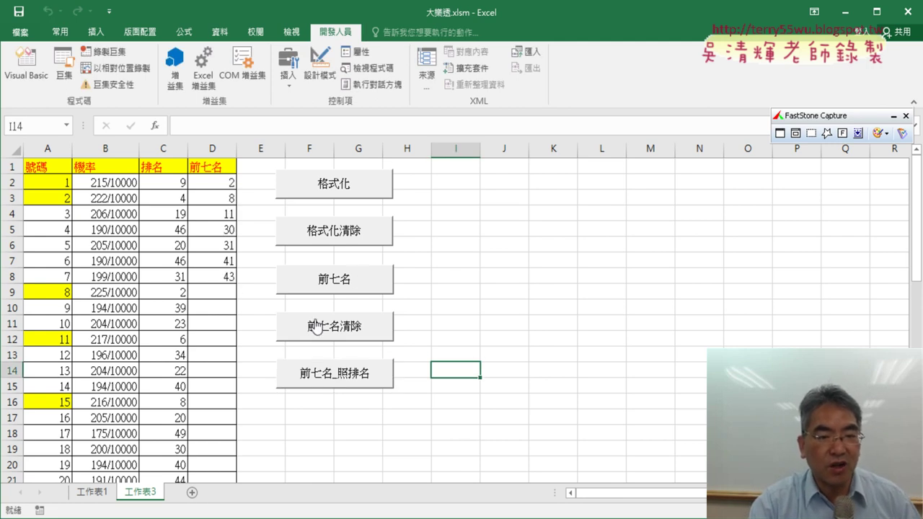
Run 前七名_照排名 to list 41, 8, 30, 2, 43, 11, 31, then switch to the browser
click(360, 376)
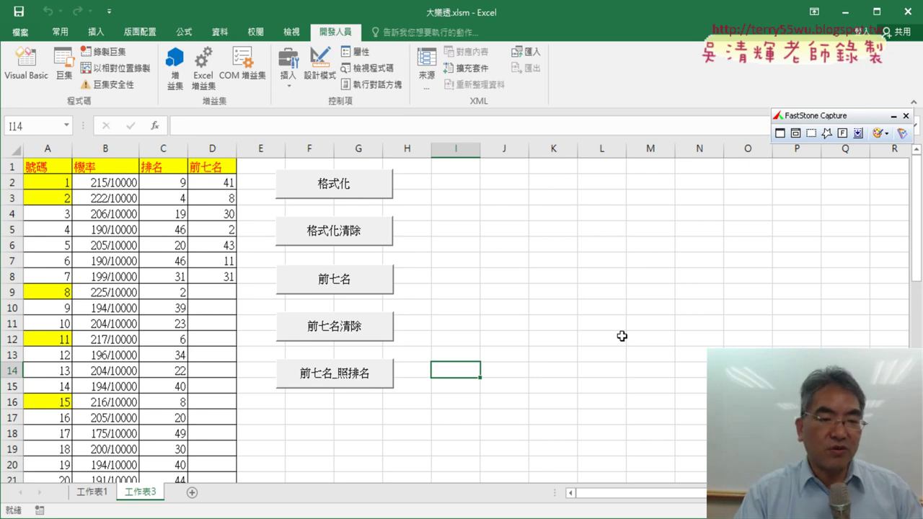
click(89, 493)
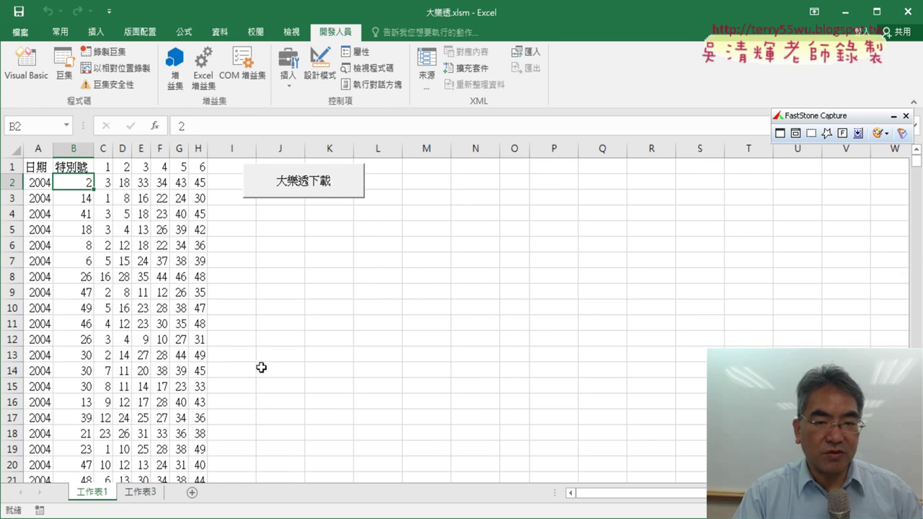
click(152, 495)
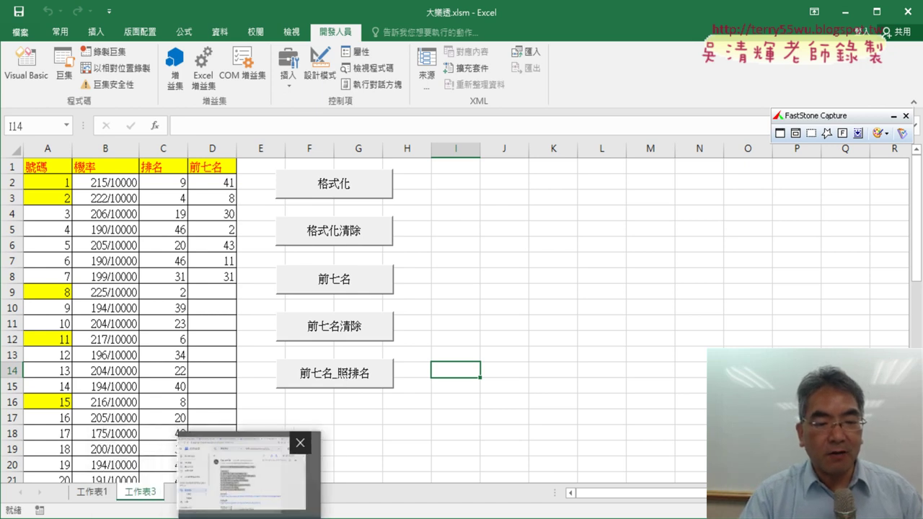
click(247, 430)
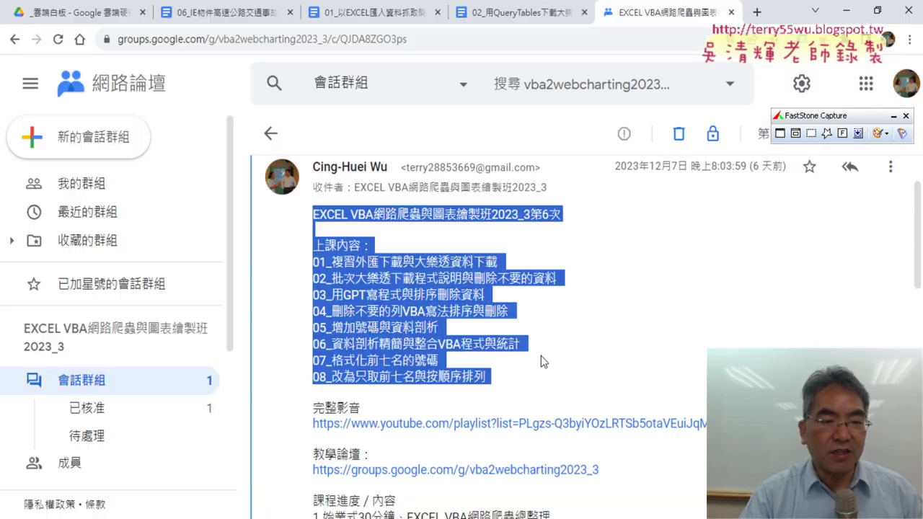
Open the Drive doc 01_以EXCEL匯入資料抓取開放資料_二、匯入JSON格式資料, then return to Excel
click(81, 16)
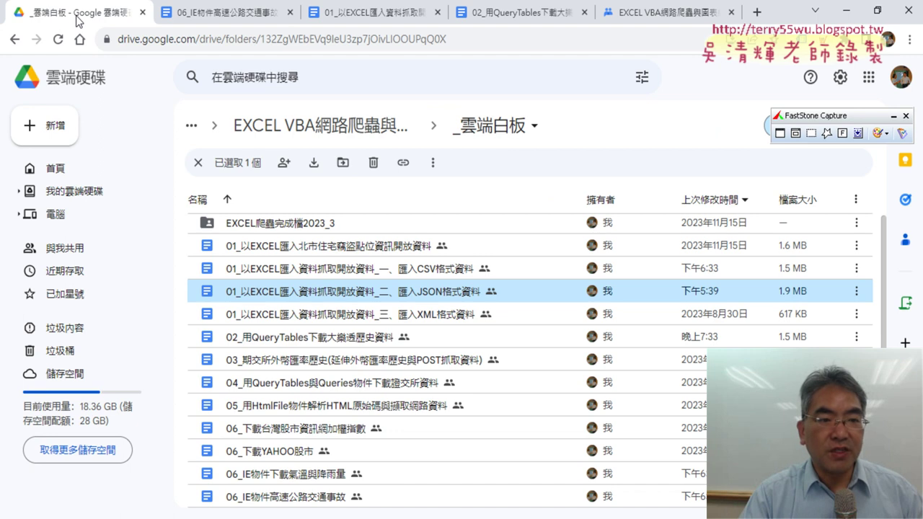
double_click(425, 297)
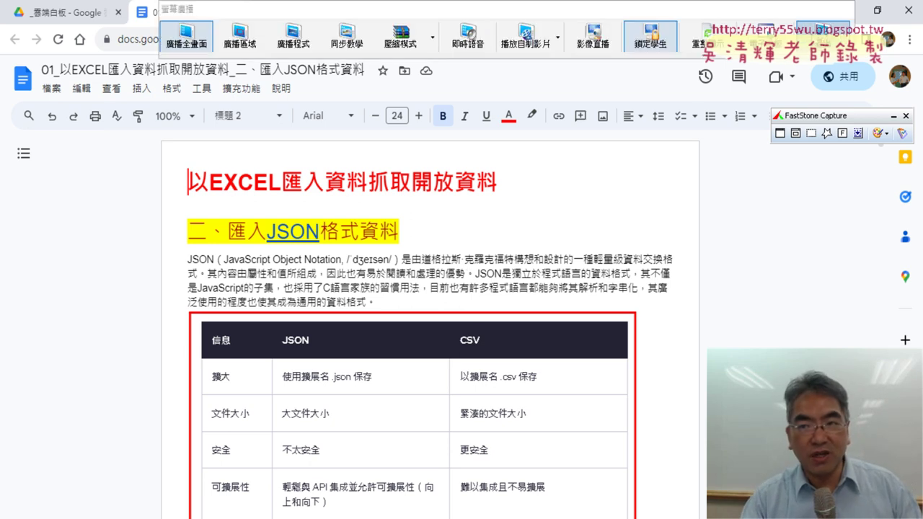
click(811, 36)
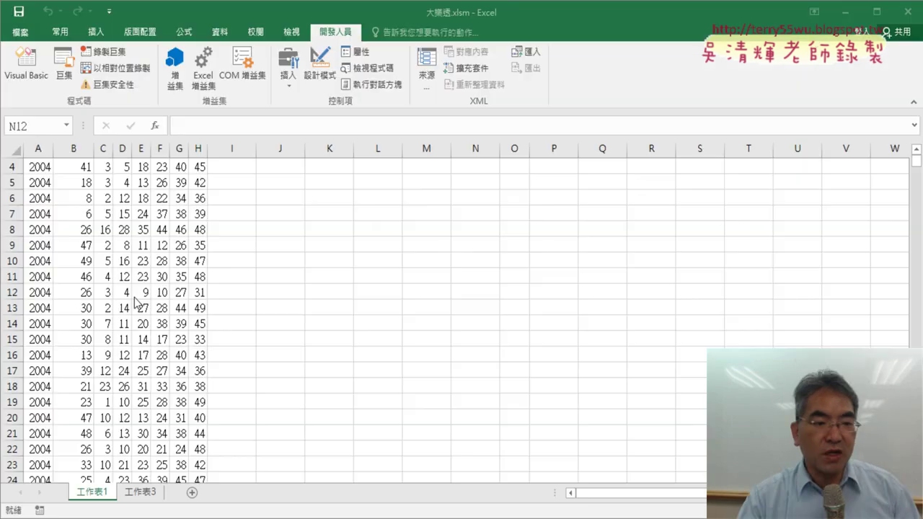
click(99, 261)
scroll(99, 261, up, 1)
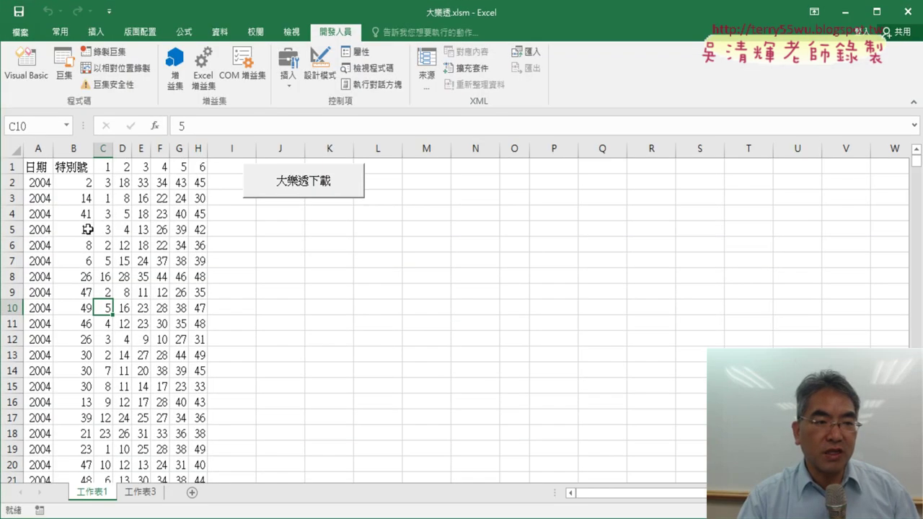
click(70, 183)
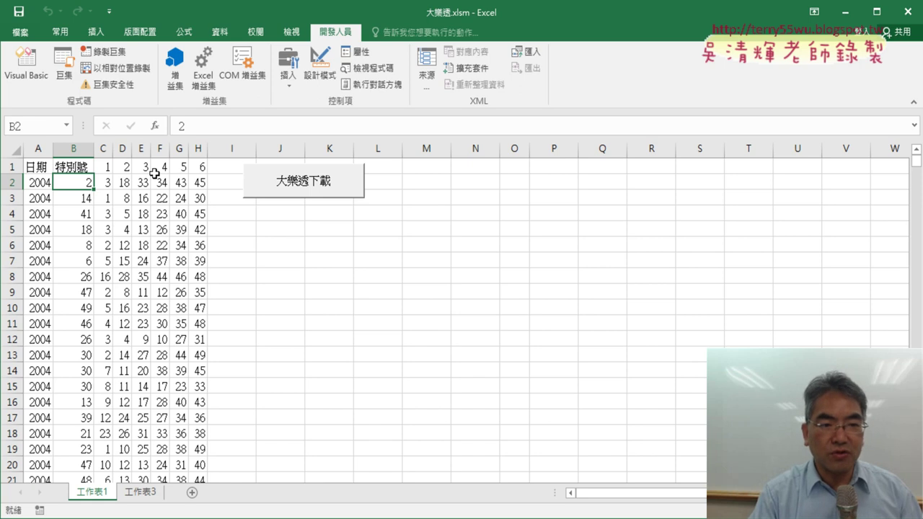
key(ctrl+shift+Right)
key(ctrl+shift+Right)
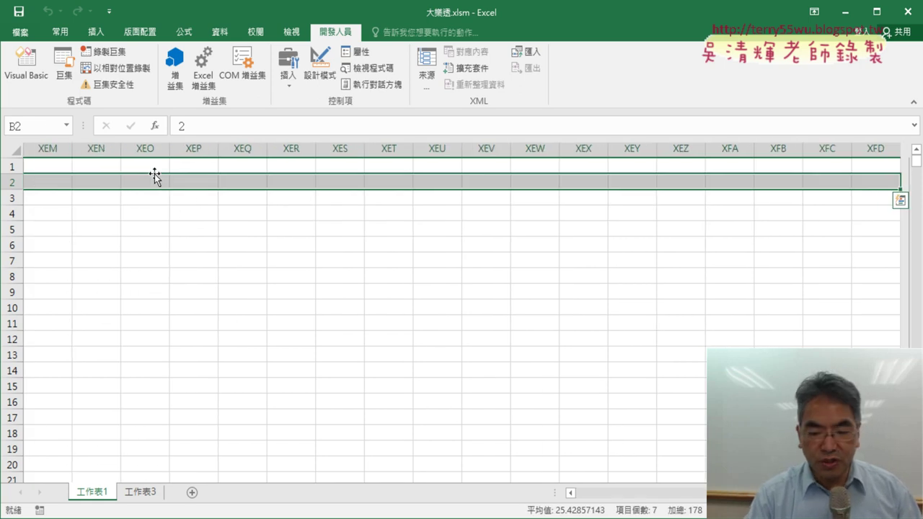
key(ctrl+shift+Left)
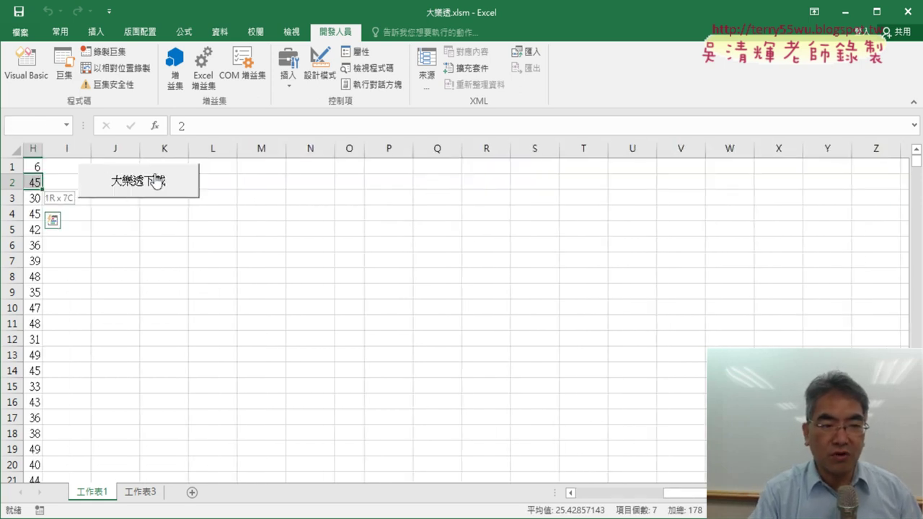
key(ctrl+shift+Down)
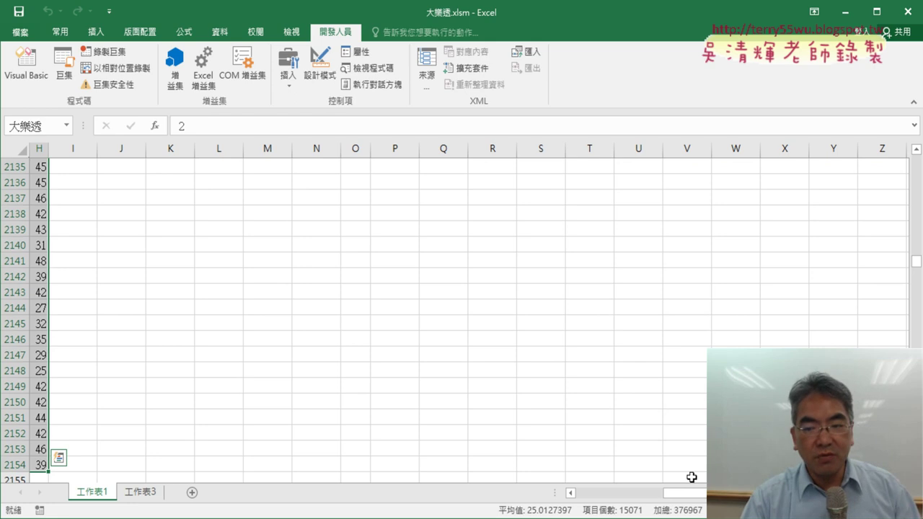
drag(685, 493, 584, 493)
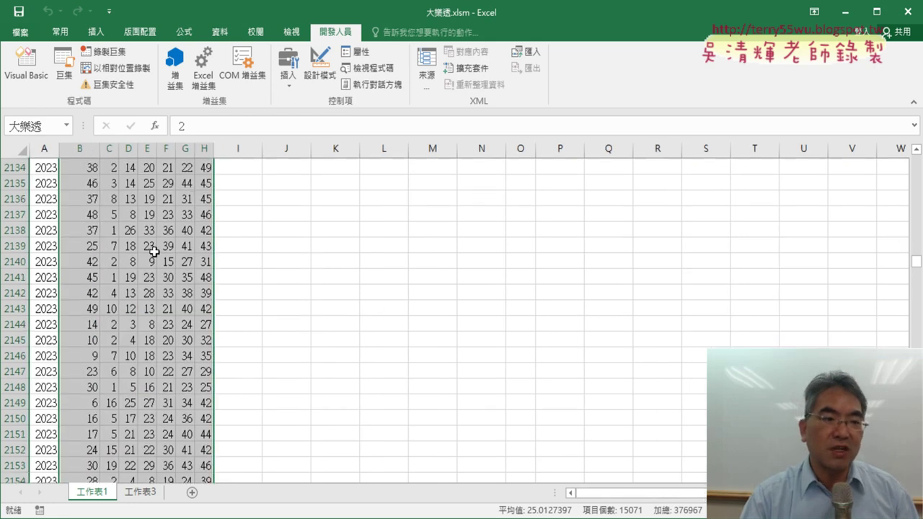
scroll(153, 250, up, 8)
scroll(154, 250, up, 3)
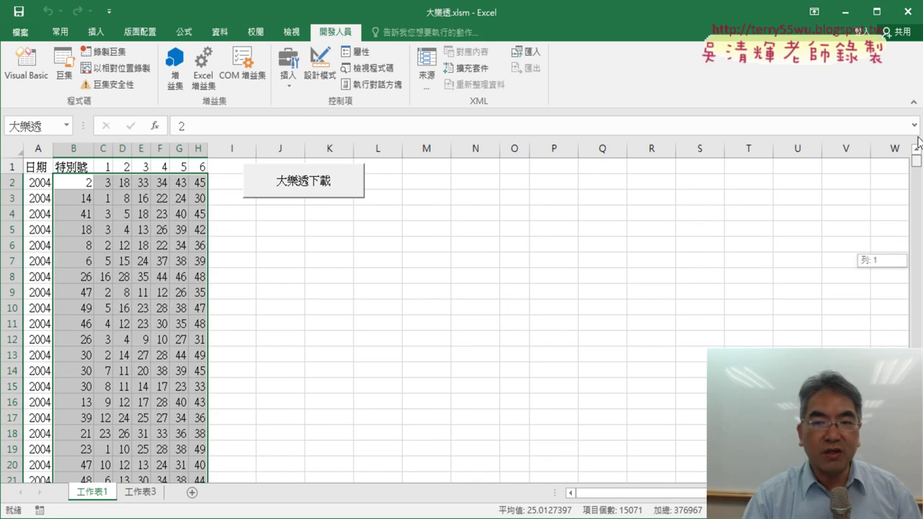
drag(917, 259, 916, 155)
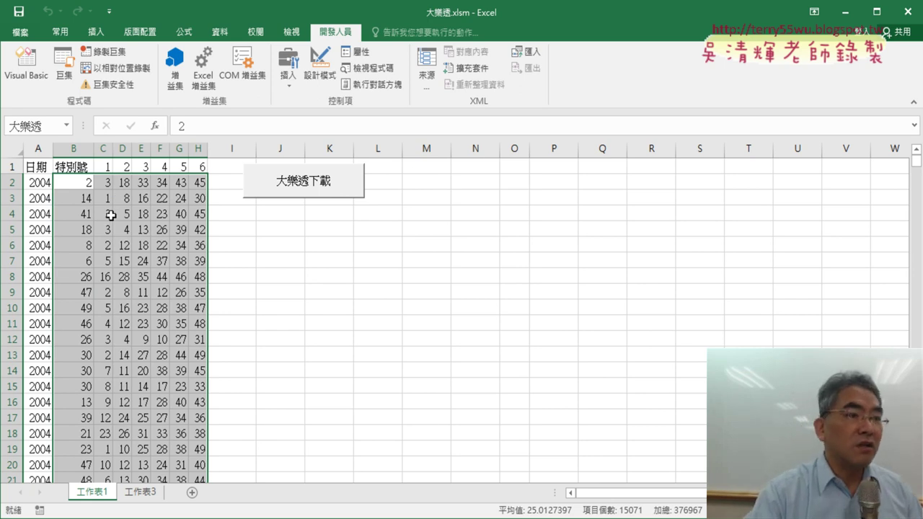
key(alt+F11)
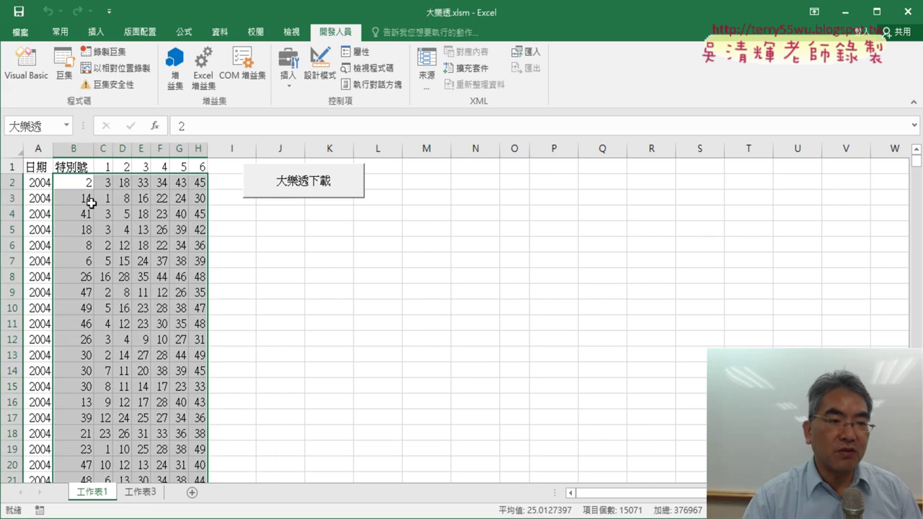
click(70, 184)
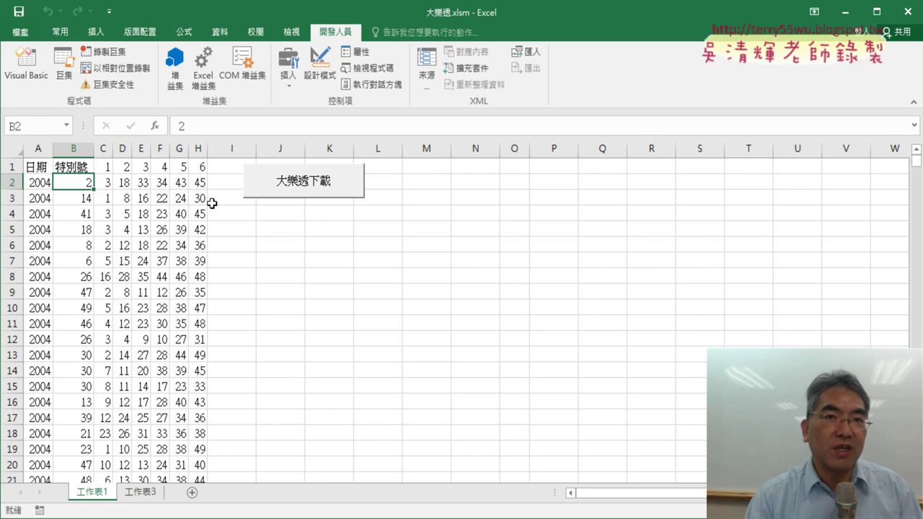
click(184, 31)
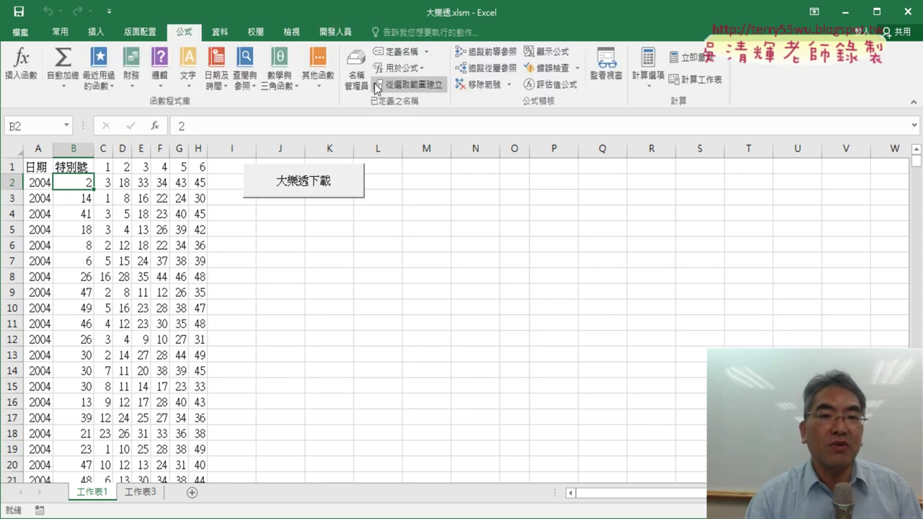
click(356, 72)
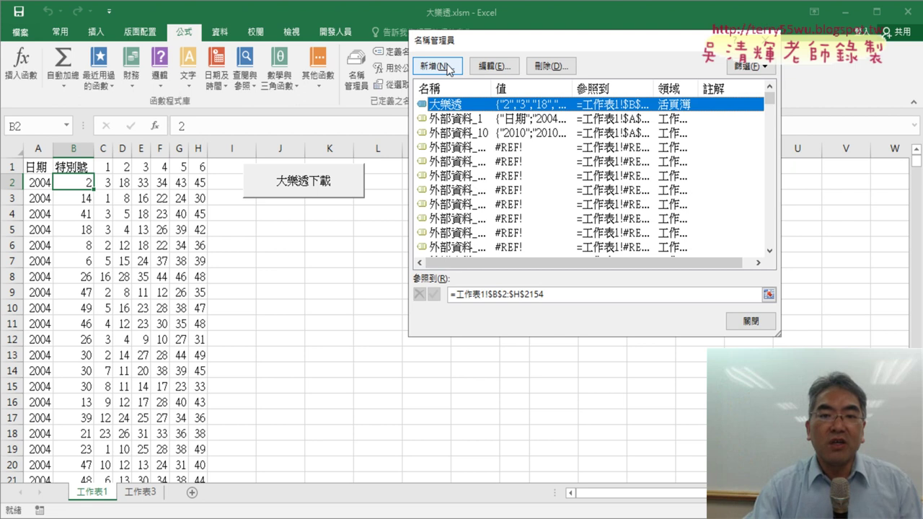
click(765, 40)
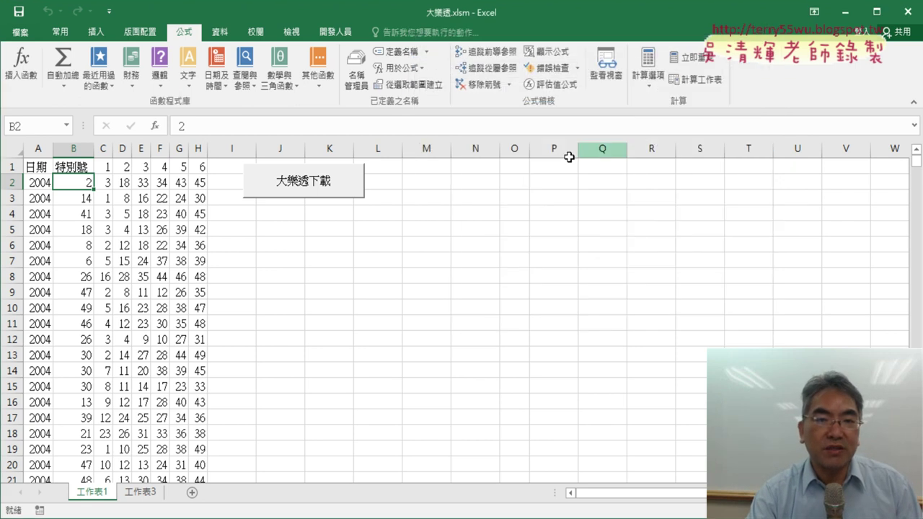
Open the VBA editor and insert a blank line after the 刪除B欄 procedure
click(335, 32)
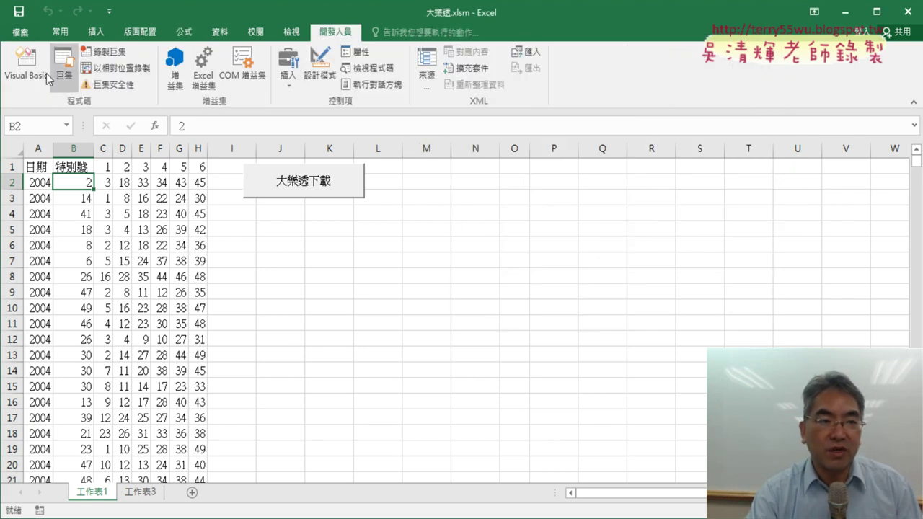
click(22, 69)
scroll(173, 195, up, 1)
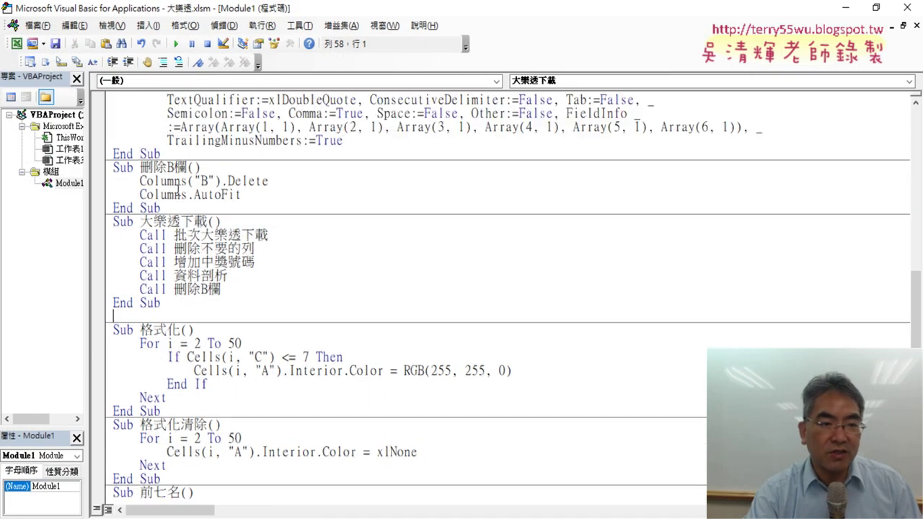
click(178, 210)
key(Return)
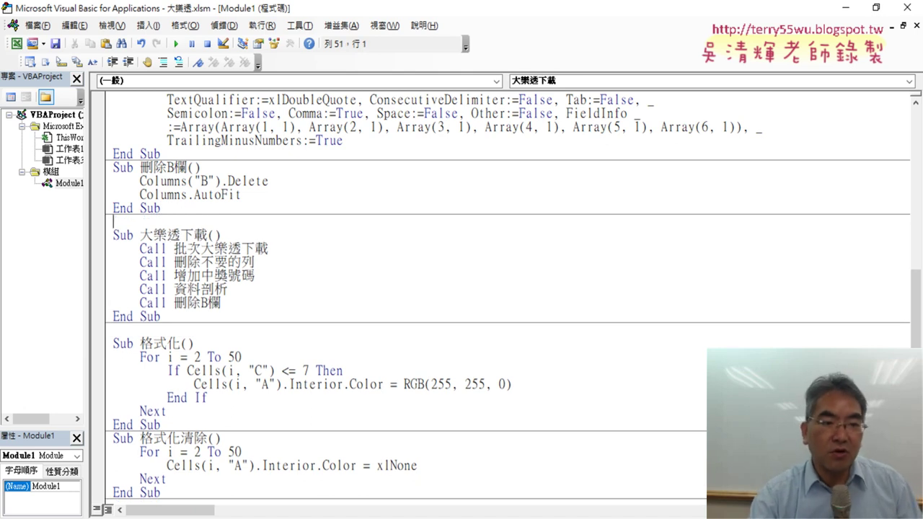
drag(227, 306, 105, 257)
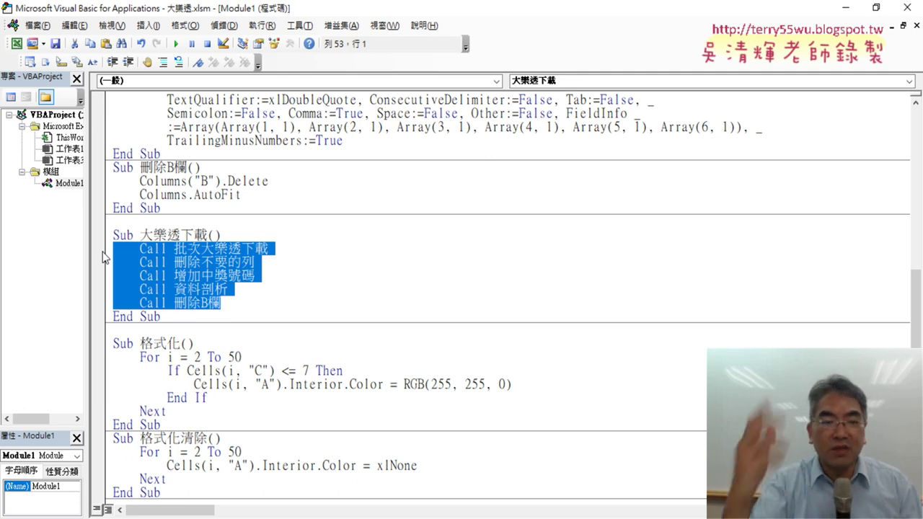
Type sub 重新定義名稱 to create its empty procedure, then shrink the editor window
click(179, 225)
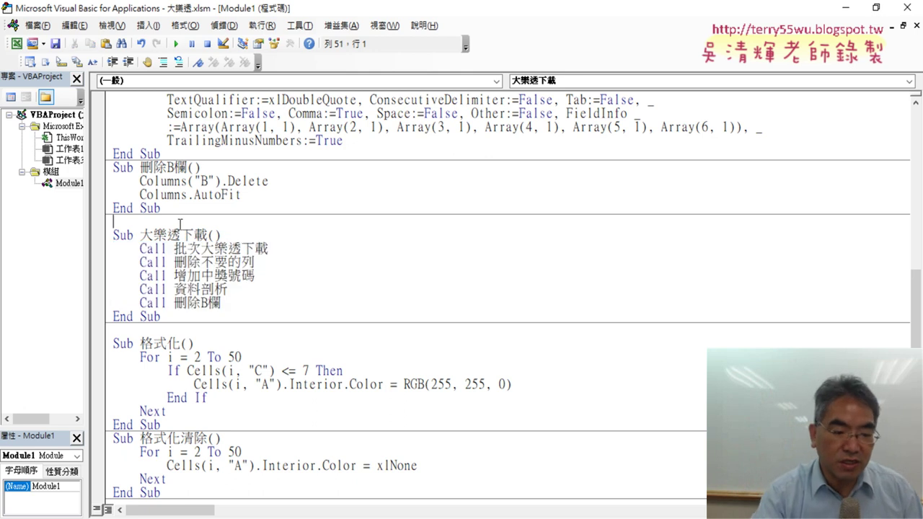
text(sub)
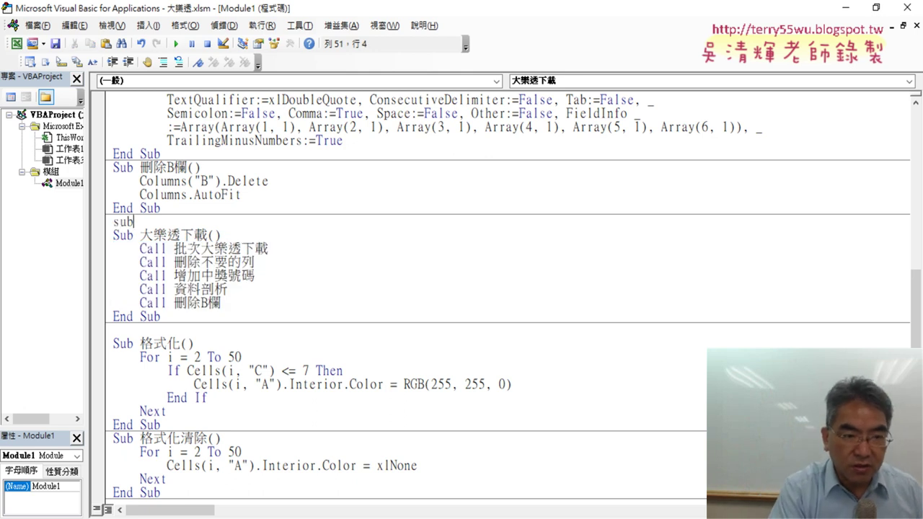
text( ㄔ)
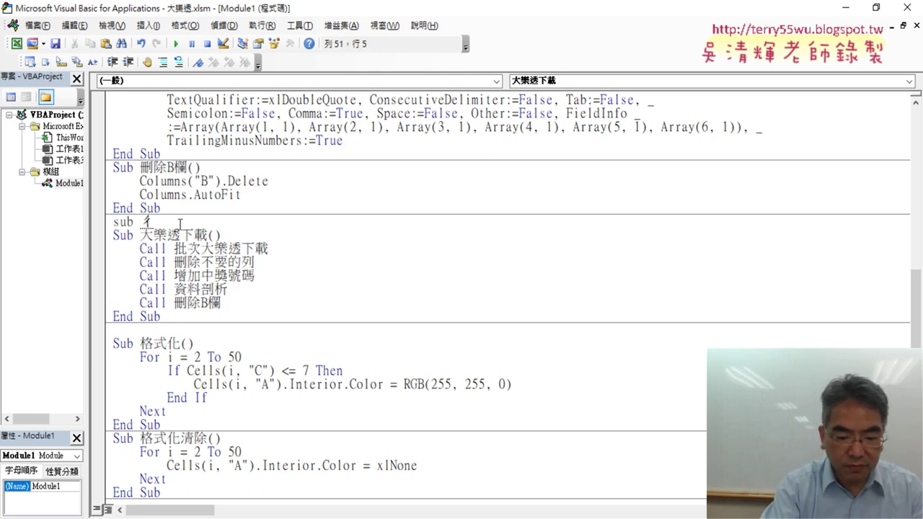
text(ㄨㄥˊ)
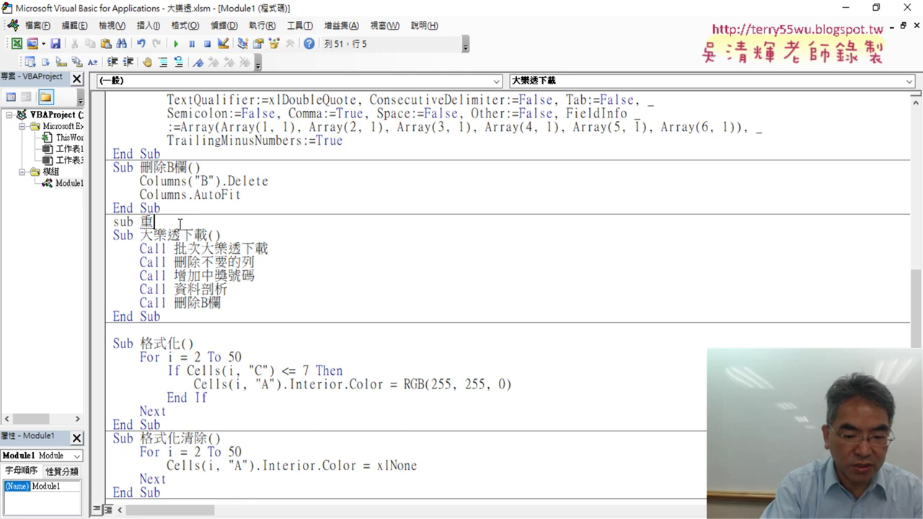
text(ㄒㄧㄣ ㄎㄧㄦˋㄧ)
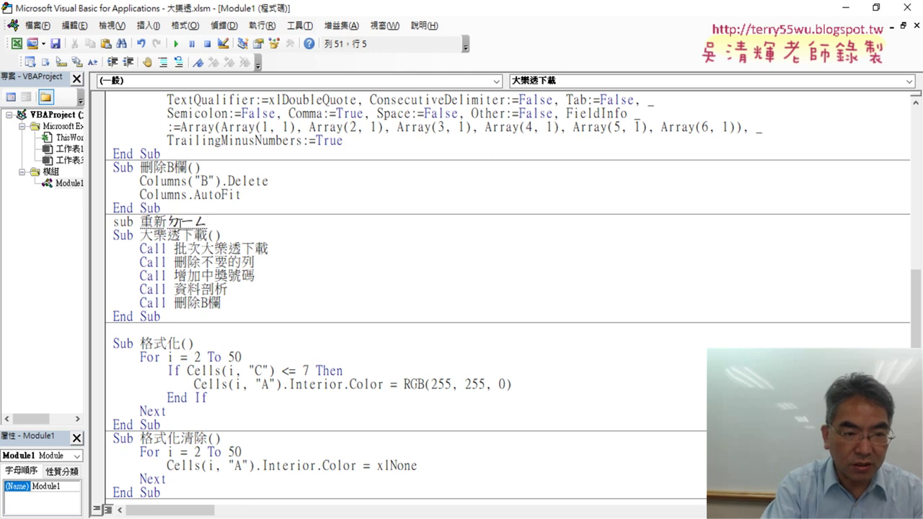
text(ˋㄥˊ)
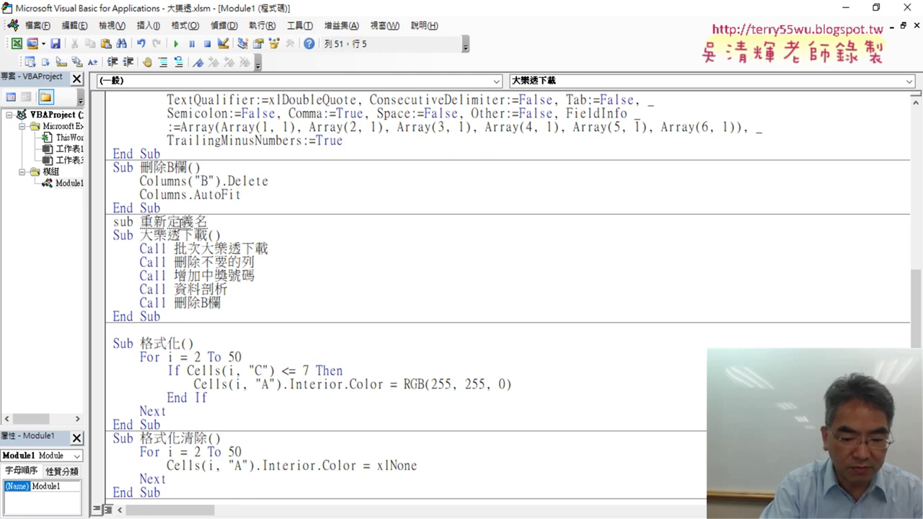
text(ㄔㄥ)
key(Return)
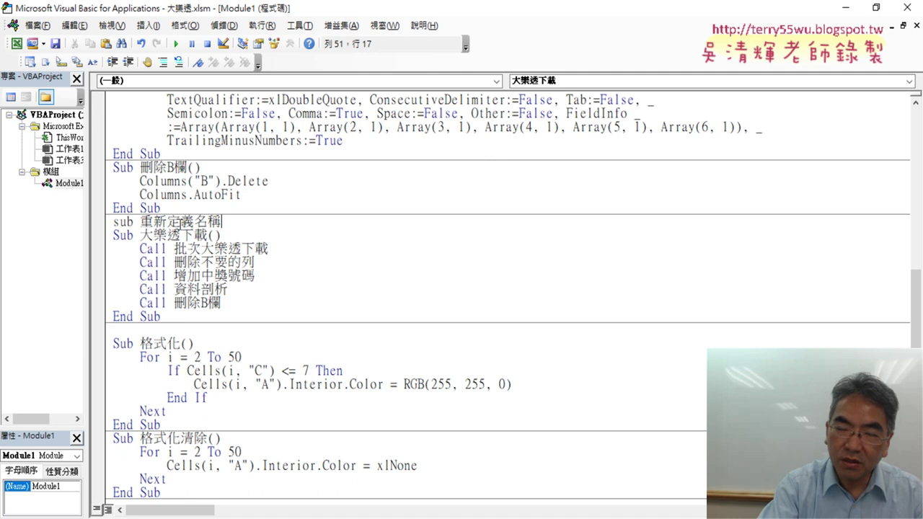
key(Return)
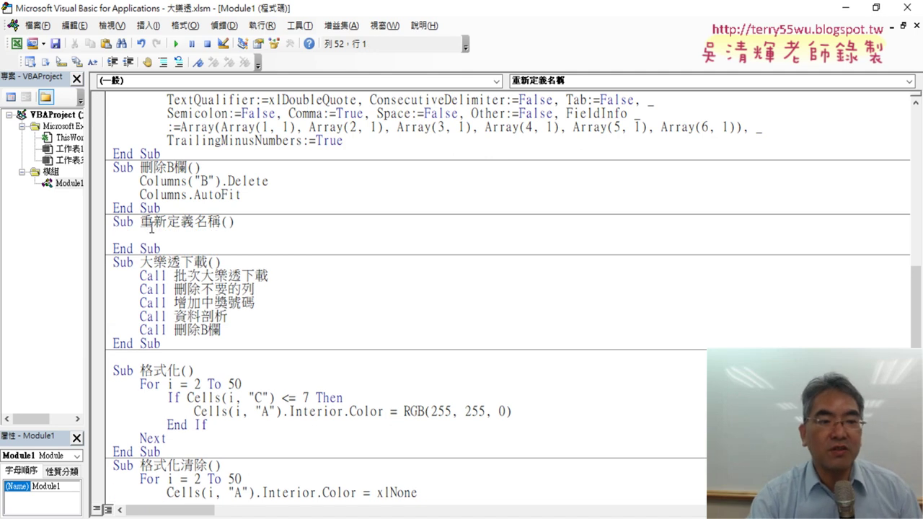
drag(141, 222, 221, 222)
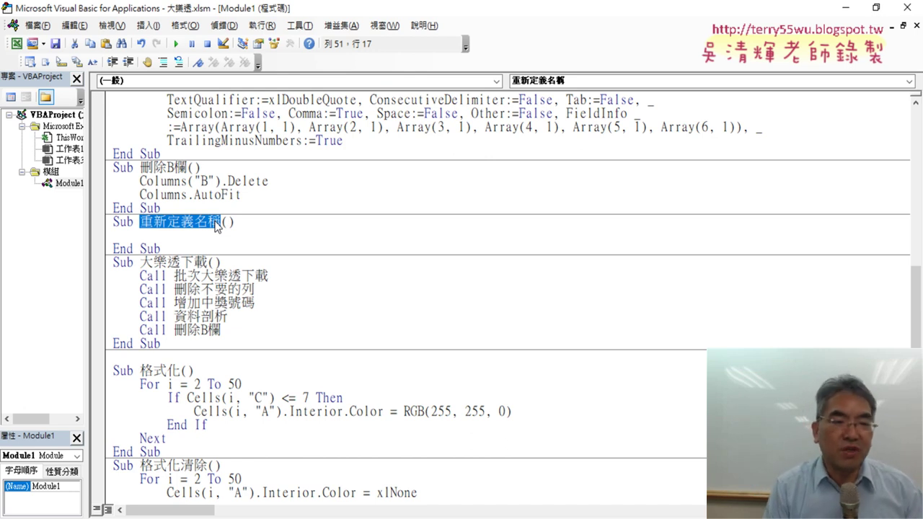
key(Down)
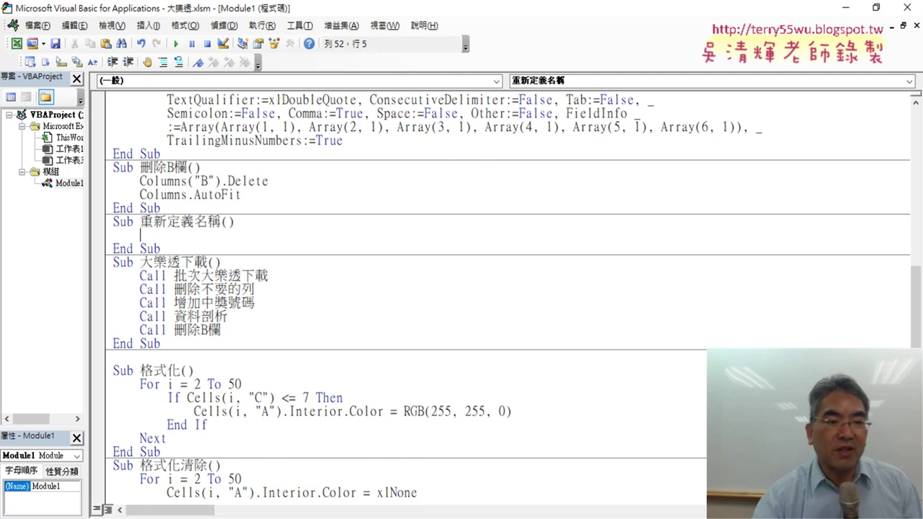
double_click(245, 8)
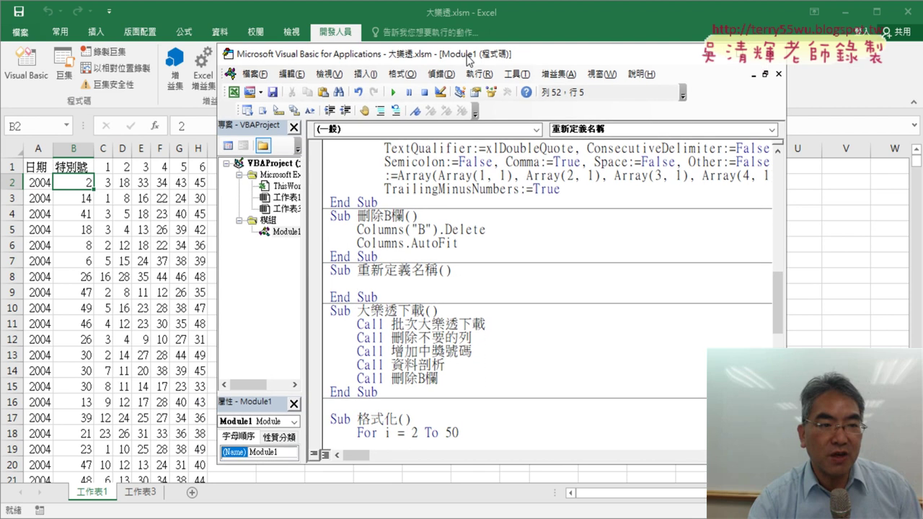
Select B2:H2154, confirm the Name Box shows 大樂透, and return to the VBA editor
click(90, 181)
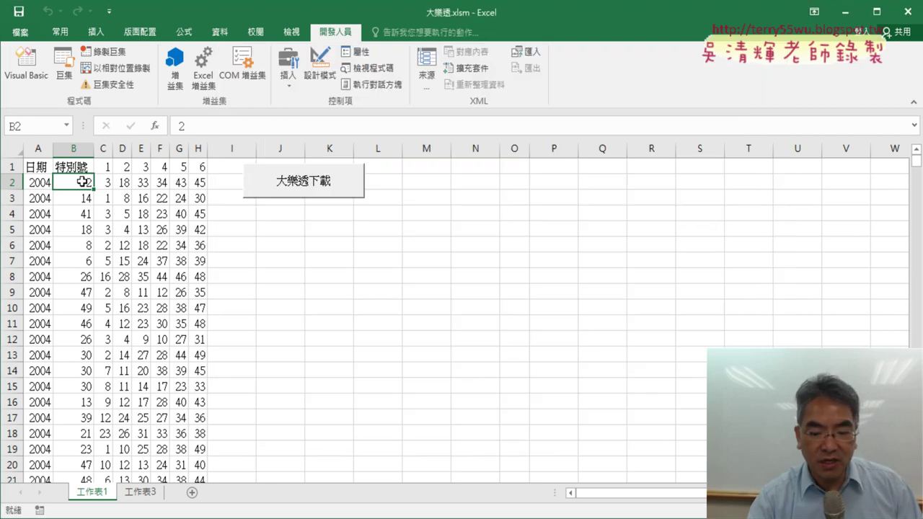
key(ctrl+shift+Right)
key(ctrl+shift+Down)
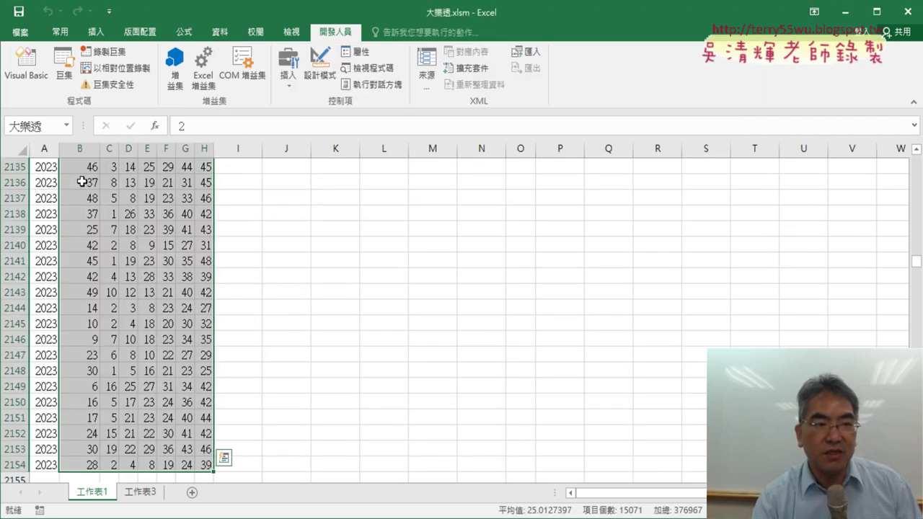
scroll(82, 426, down, 1)
scroll(82, 426, down, 1)
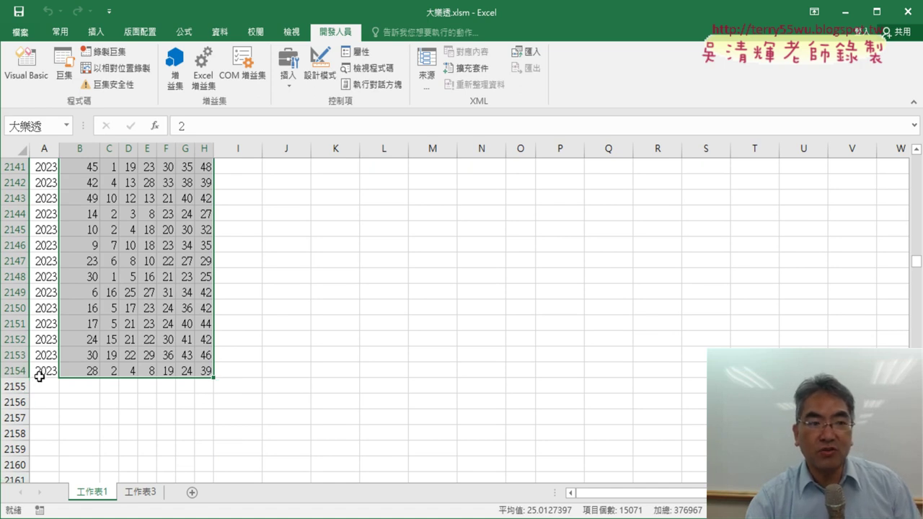
click(26, 63)
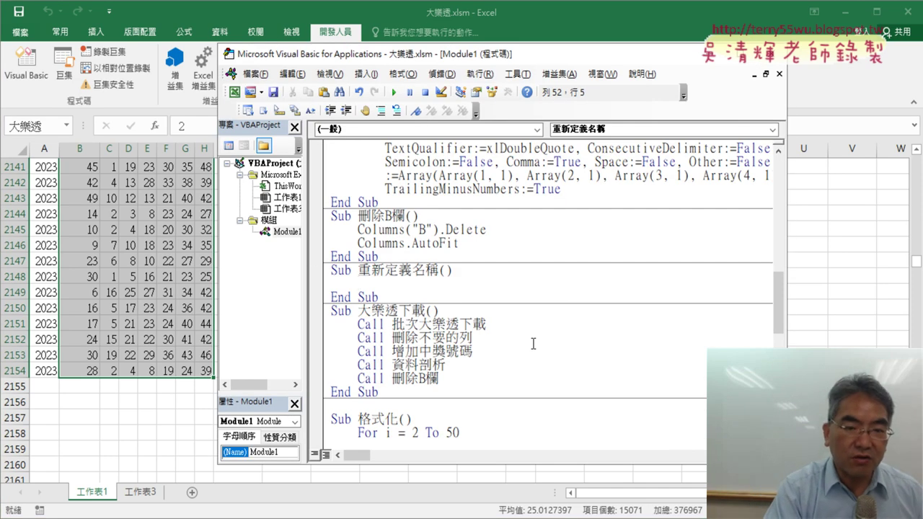
Type Names("大樂透").Delete inside 重新定義名稱 and start a new line
text(na)
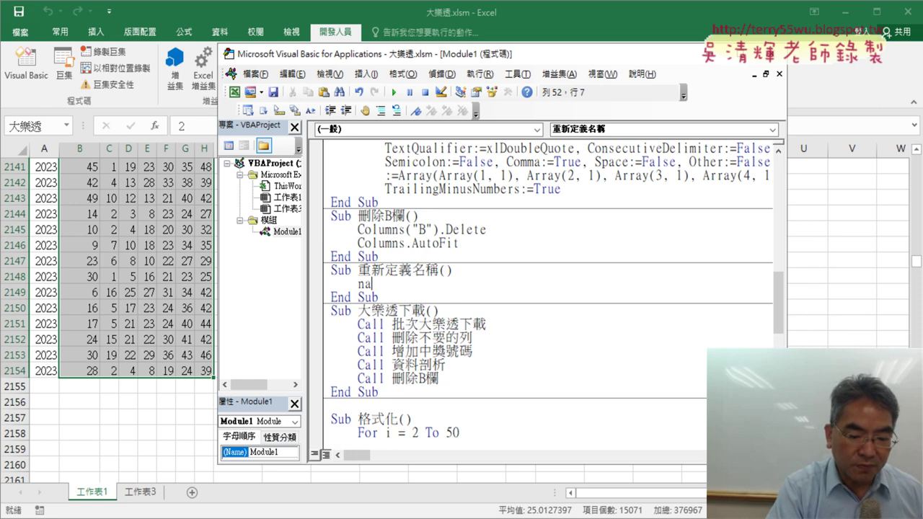
text(me)
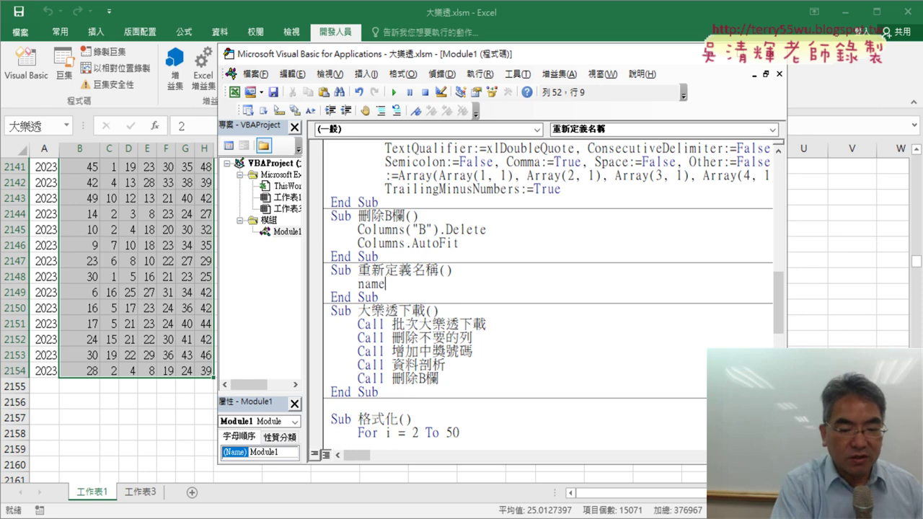
text(s()
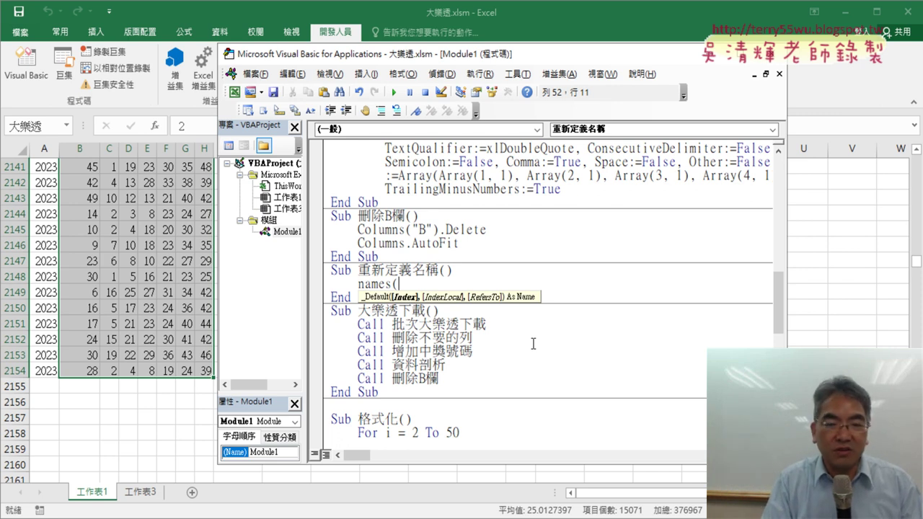
text(")
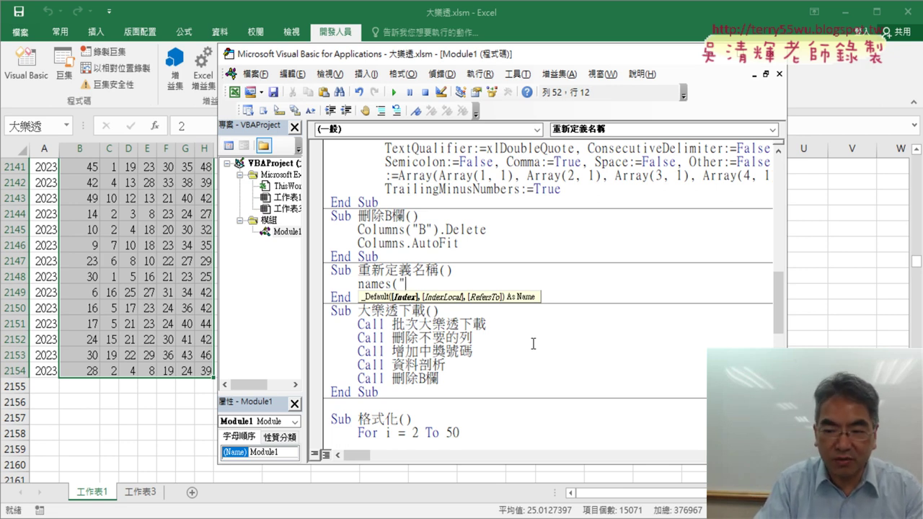
text(大ㄜ)
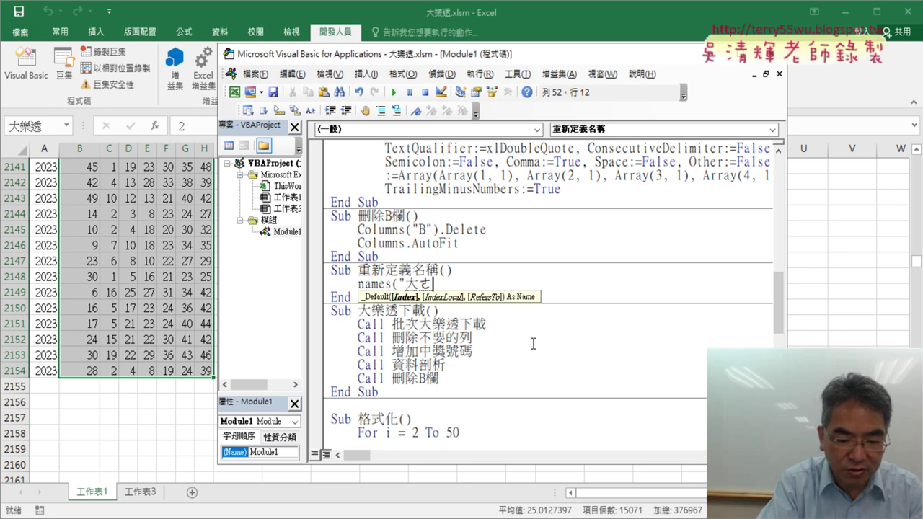
text(4)
text(透)
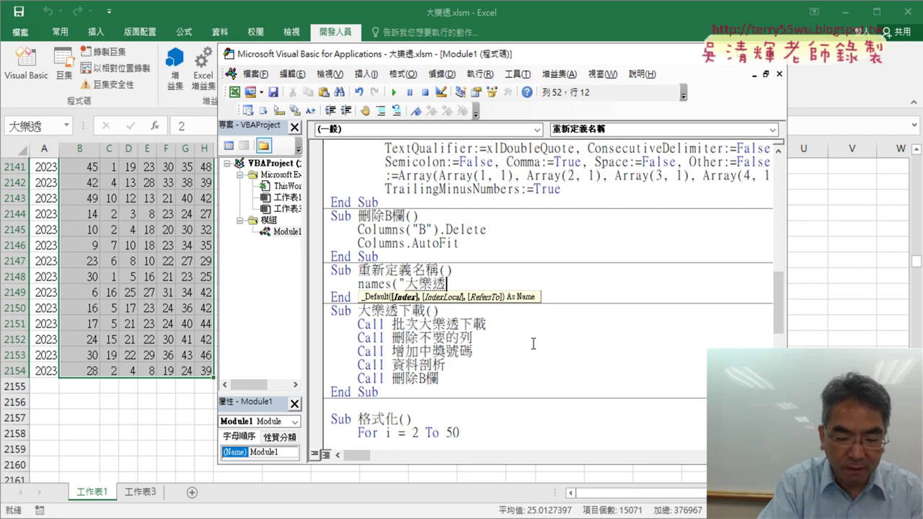
text("))
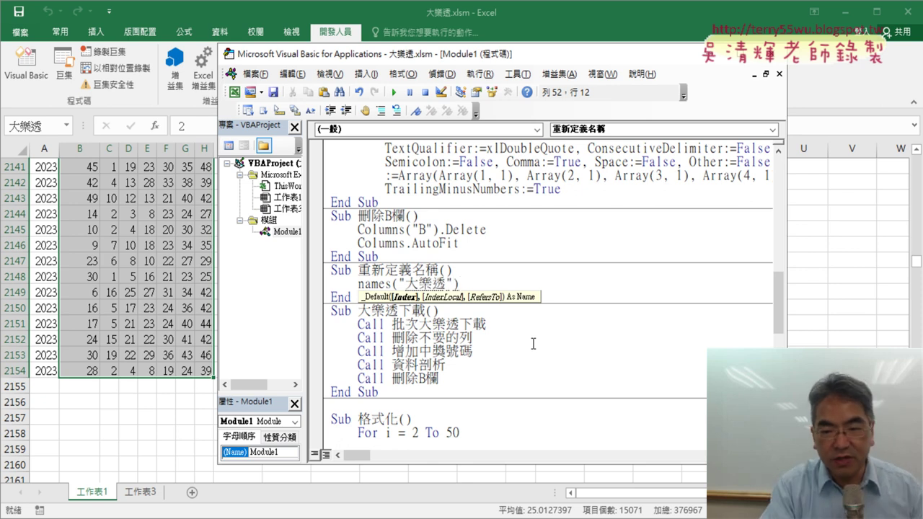
key(Return)
text(.)
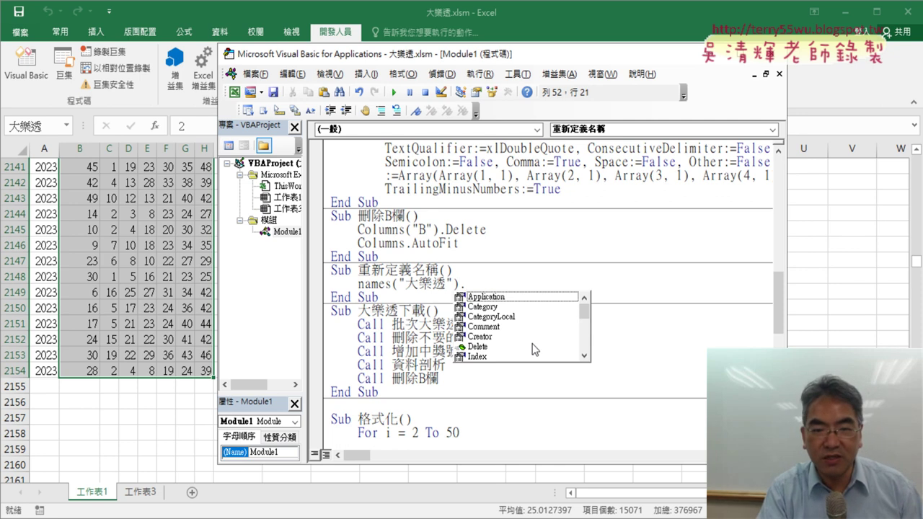
key(Down)
key(Down)
key(Down)
key(Down)
key(Down)
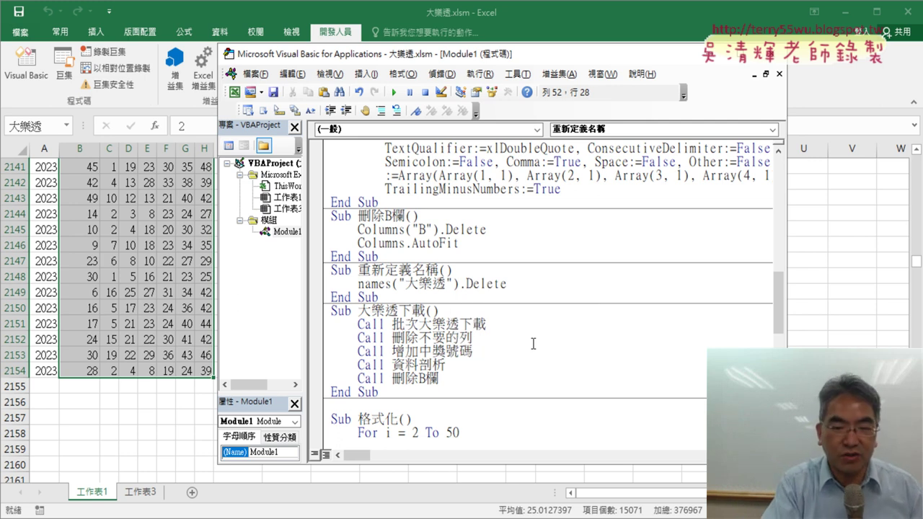
key(Return)
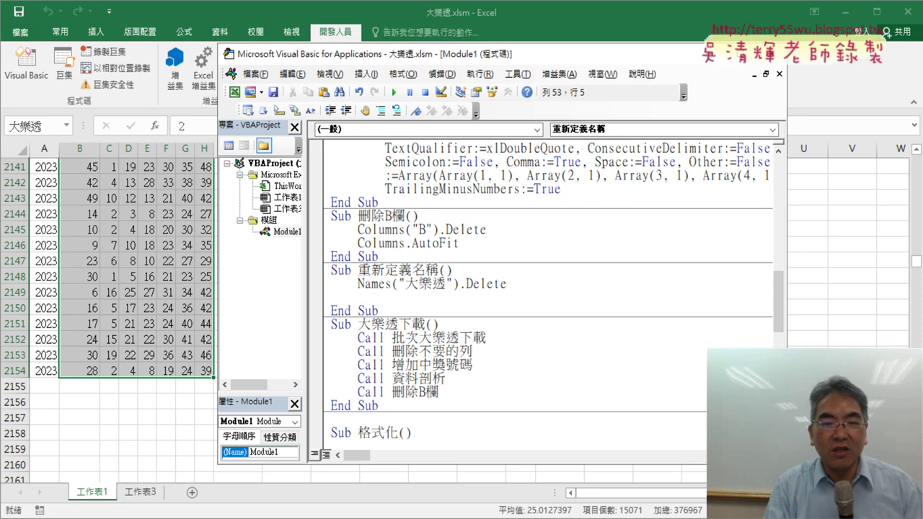
Check the auto-capitalized Names on the Delete line and select Names to reuse below
key(Up)
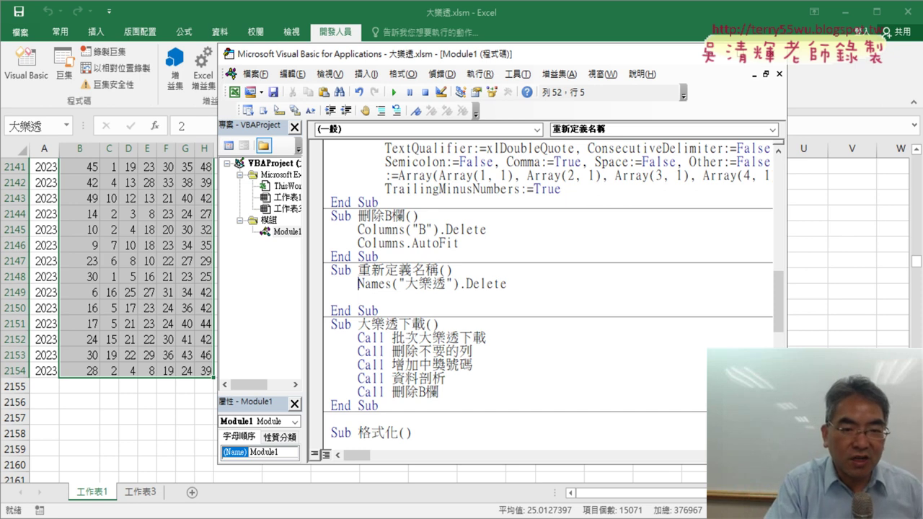
key(Delete)
text(n)
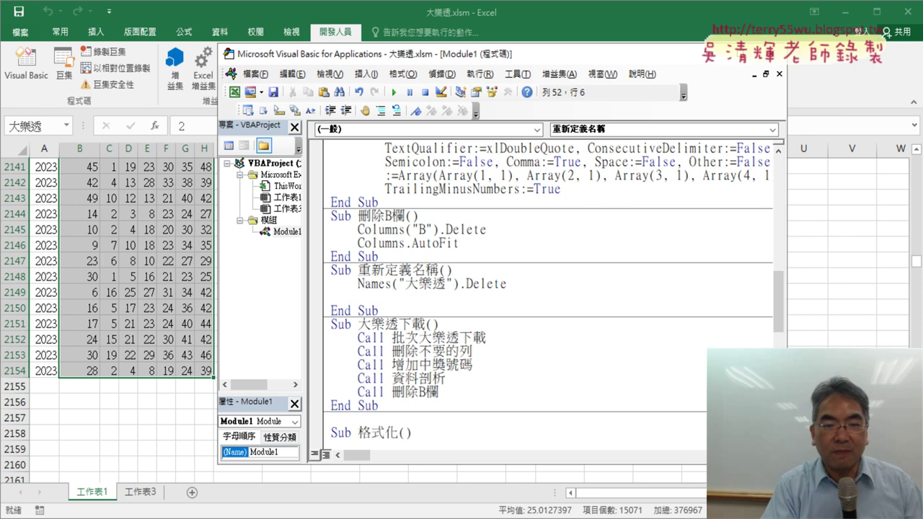
key(shift+Left)
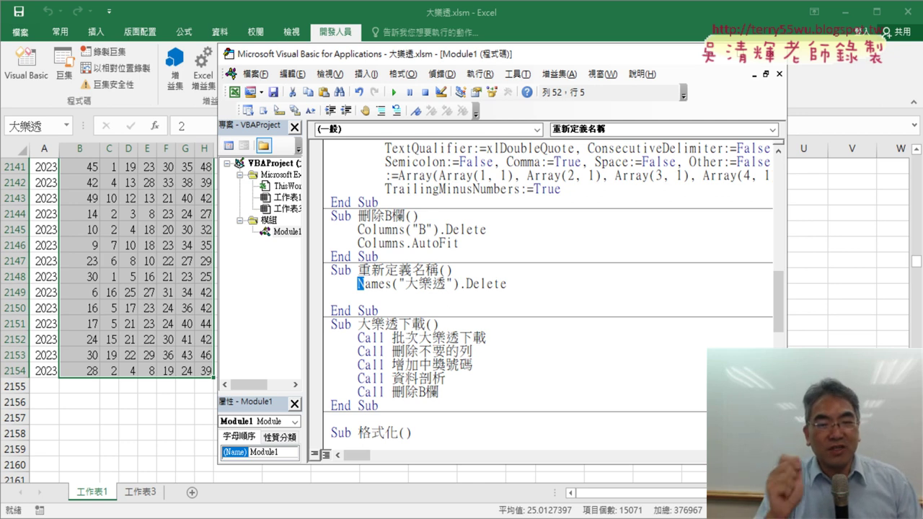
key(Down)
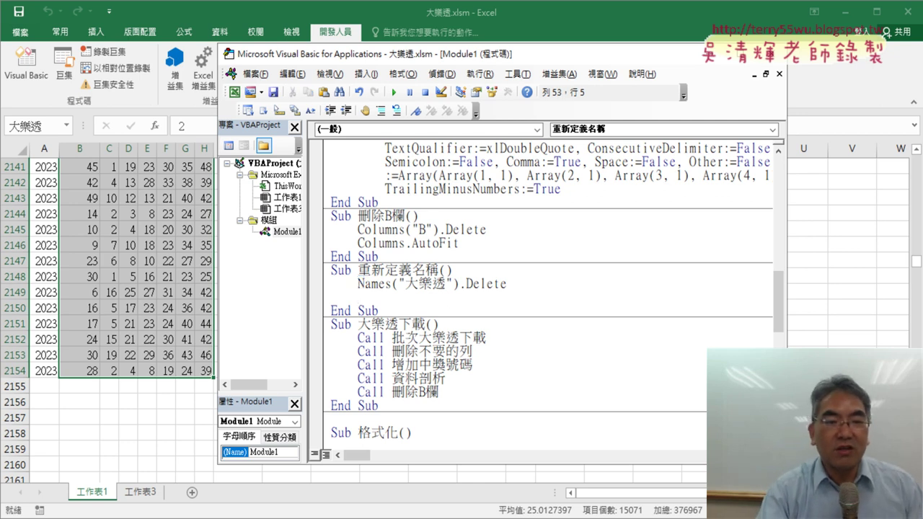
drag(507, 283, 355, 284)
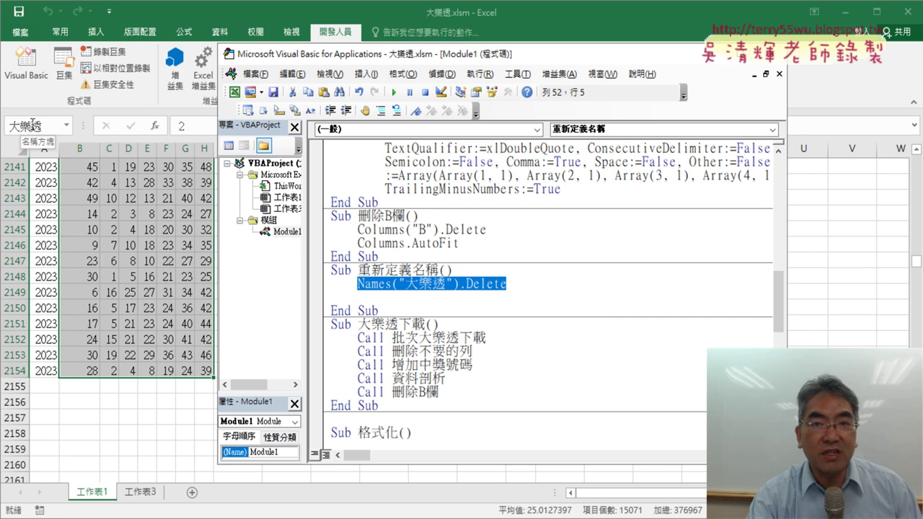
click(415, 294)
mouse_move(357, 284)
mouse_down()
mouse_move(390, 286)
mouse_move(378, 303)
mouse_up()
Choose Add after Names. and bring up the Names.Add help page with F1
text(.)
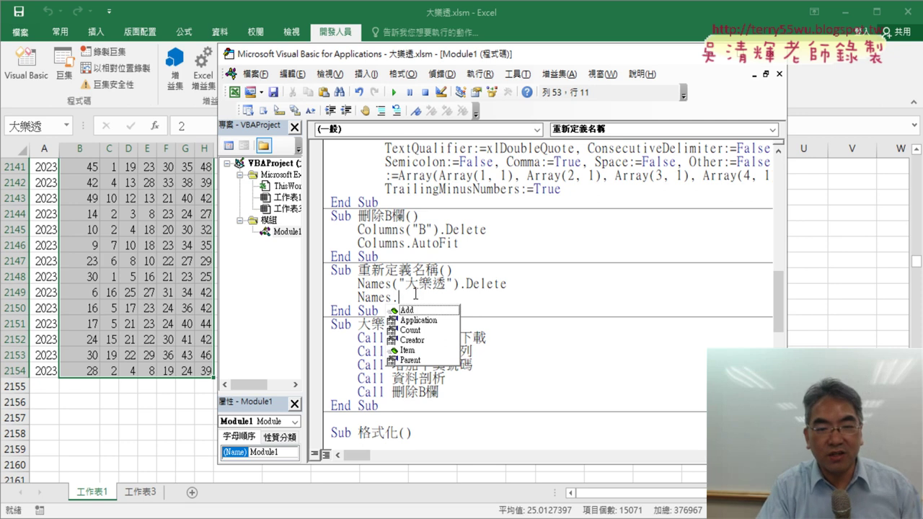
key(Down)
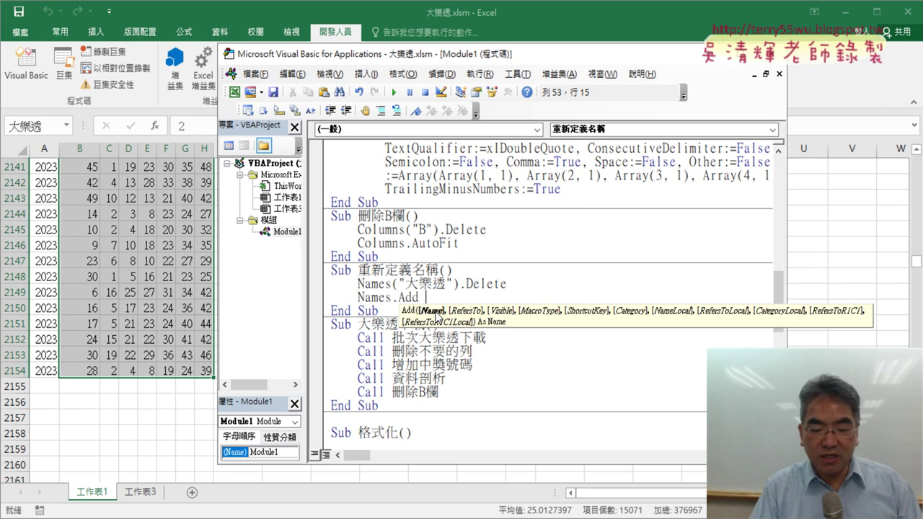
key(Left)
key(Left)
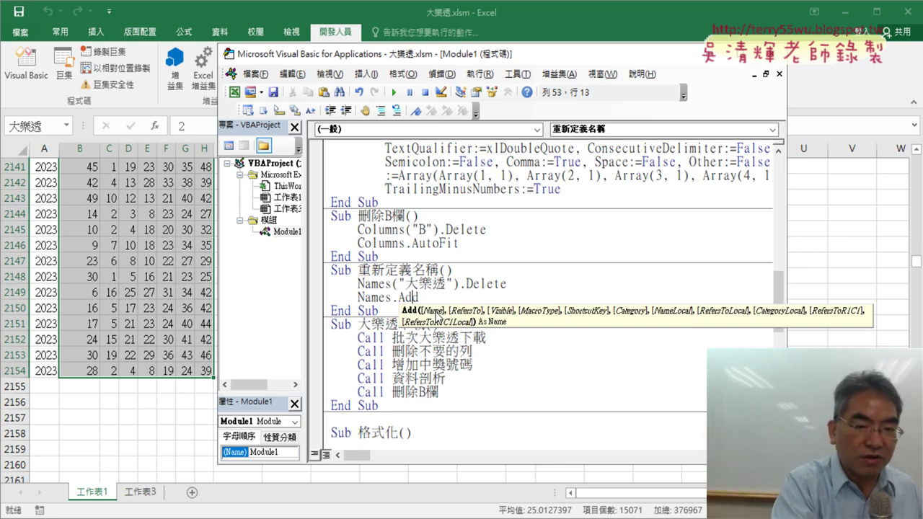
key(F1)
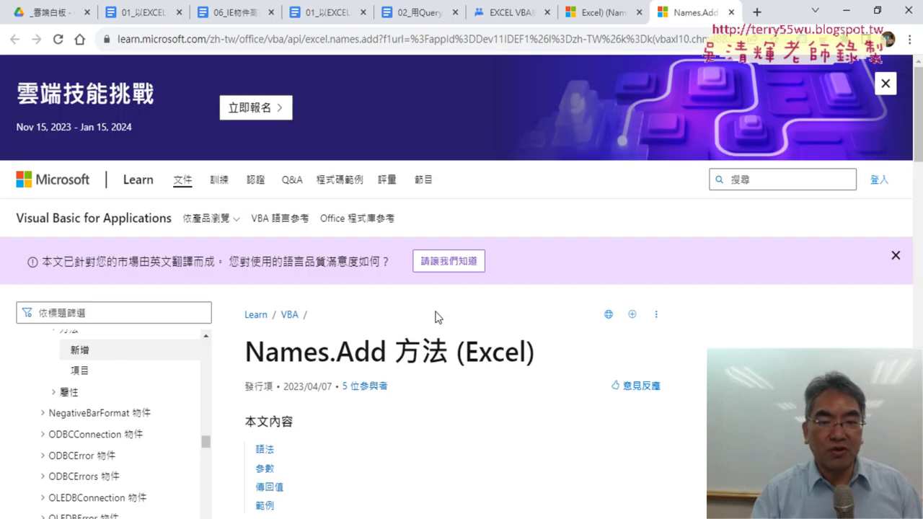
Highlight the Name and RefersTo entries in the Names.Add parameter table
scroll(470, 241, down, 2)
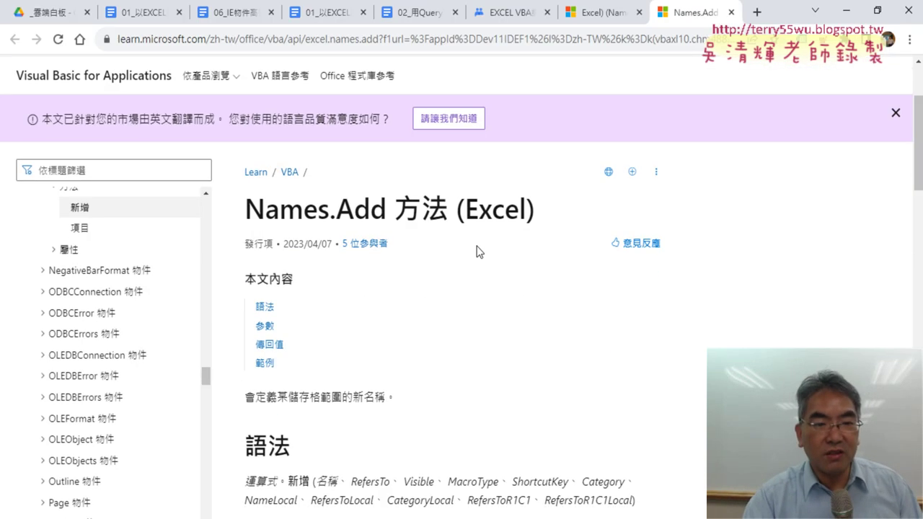
scroll(509, 212, down, 2)
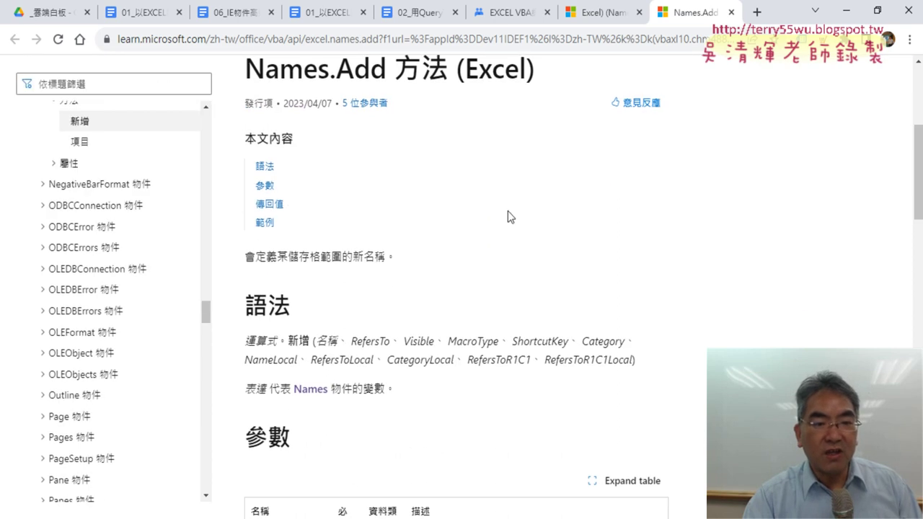
scroll(495, 227, down, 3)
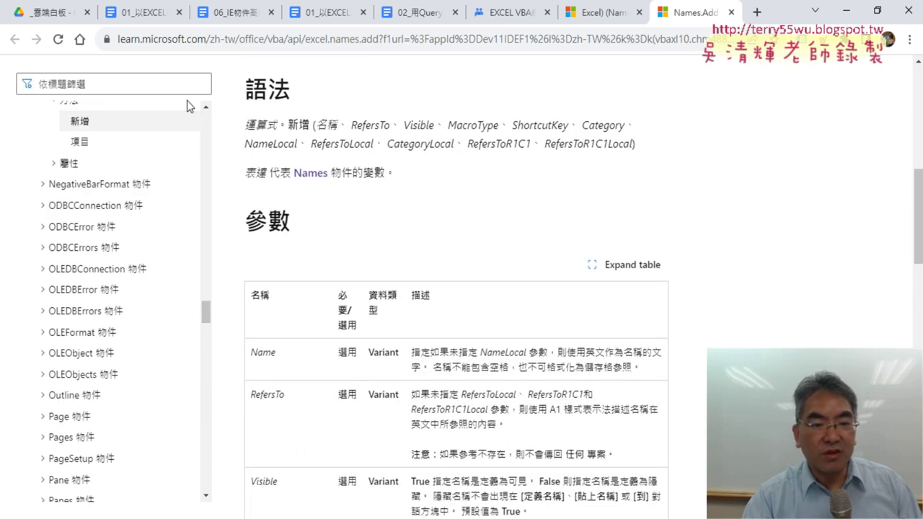
scroll(502, 193, down, 2)
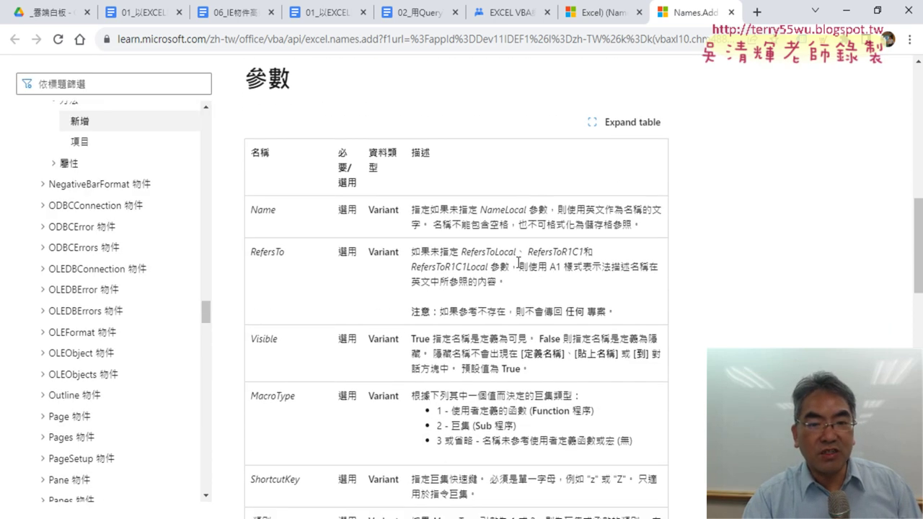
scroll(502, 265, down, 1)
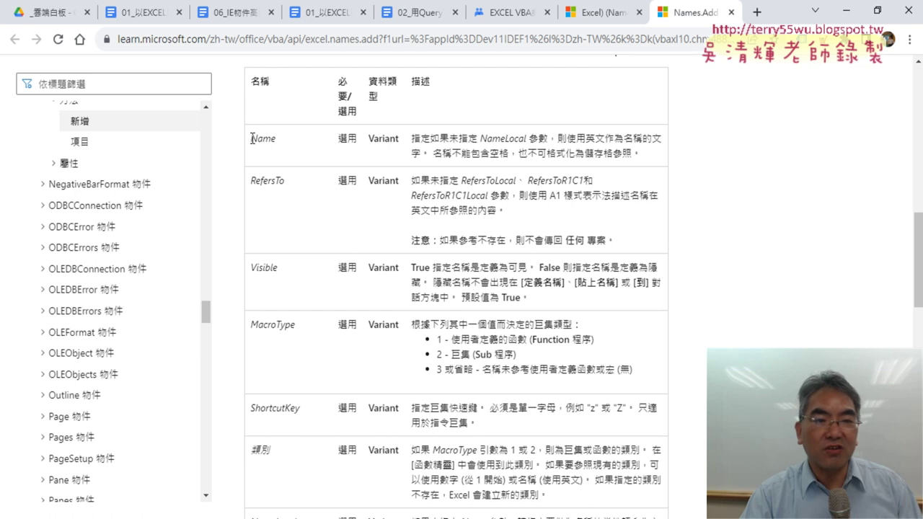
drag(253, 139, 290, 141)
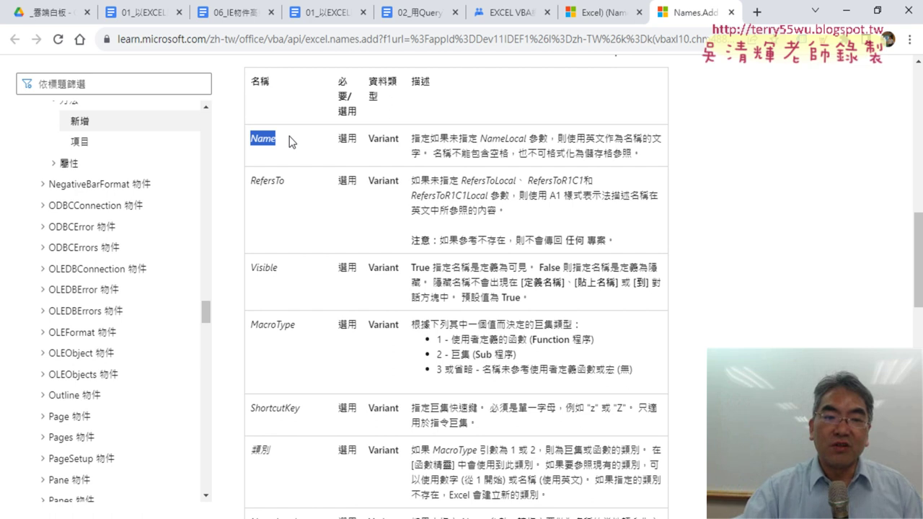
drag(288, 185, 245, 187)
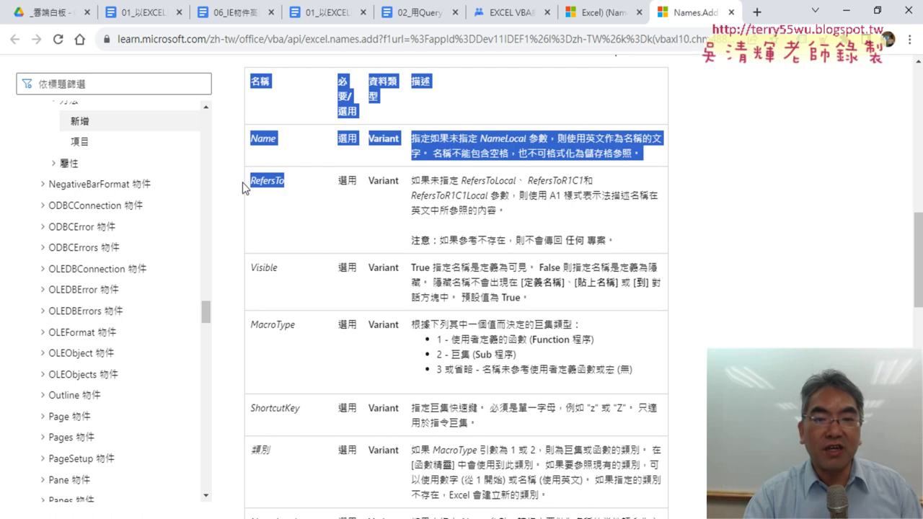
click(302, 193)
drag(302, 192, 248, 190)
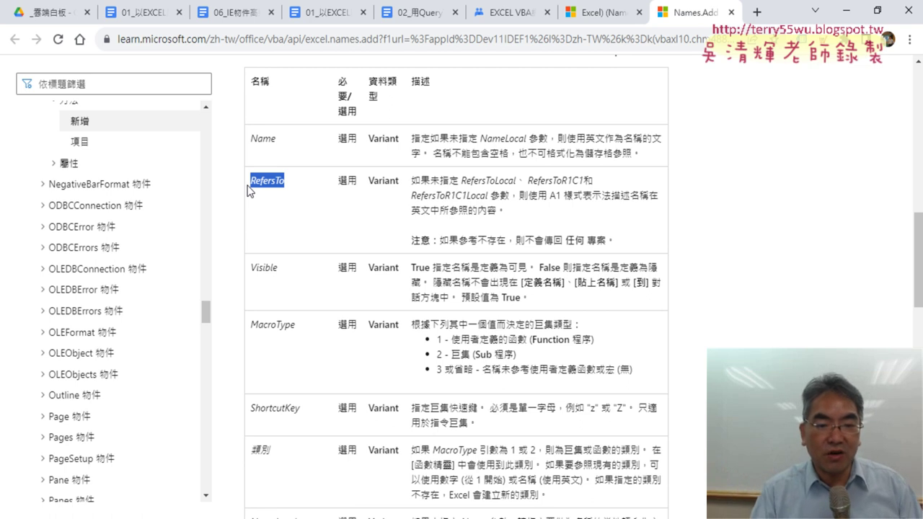
Scroll down to the page's 範例 MakeRange example code
scroll(467, 227, down, 1)
scroll(465, 246, down, 2)
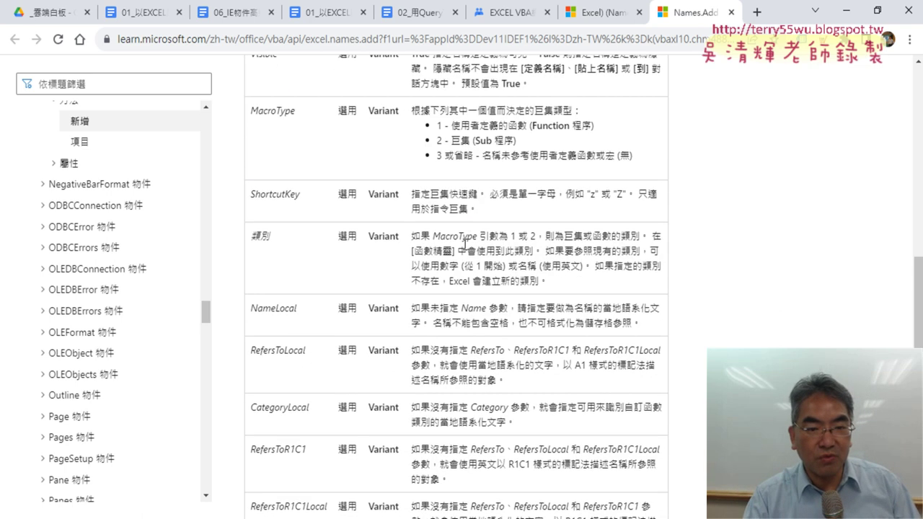
scroll(465, 248, down, 2)
scroll(465, 249, down, 1)
scroll(465, 243, up, 1)
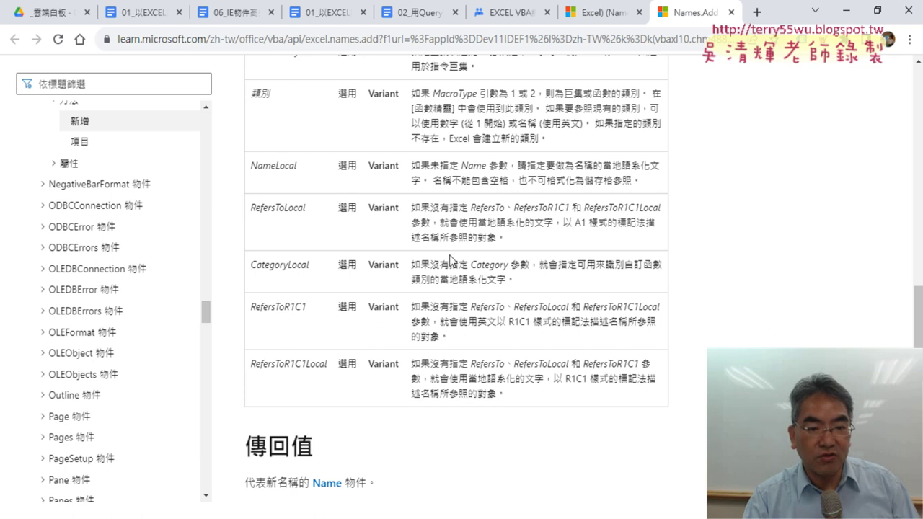
scroll(451, 258, down, 3)
scroll(483, 254, down, 1)
scroll(519, 244, down, 1)
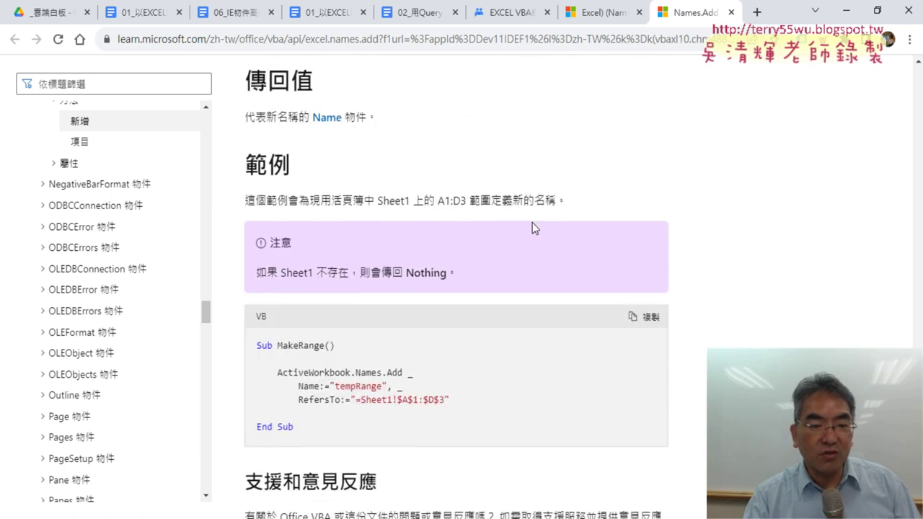
Highlight the example's name tempRange and its range =Sheet1!$A$1:$D$3
scroll(562, 216, down, 2)
scroll(577, 212, down, 1)
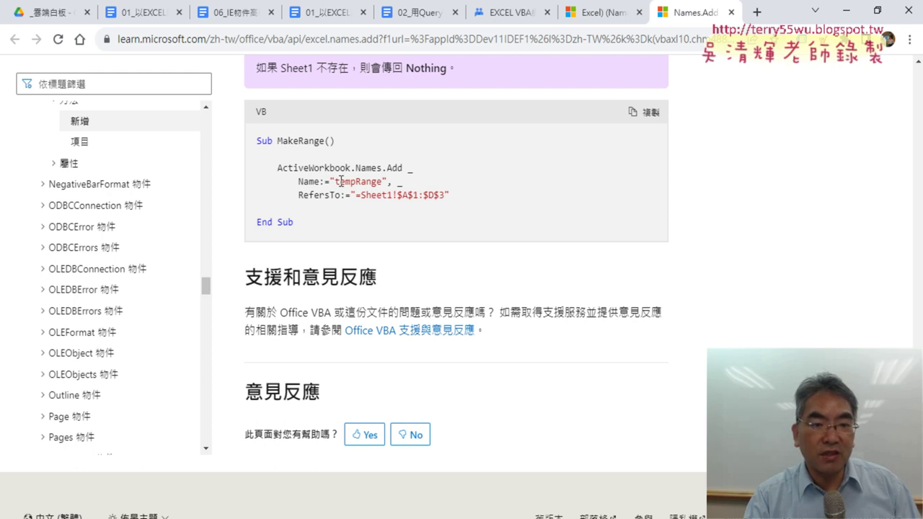
drag(334, 181, 381, 181)
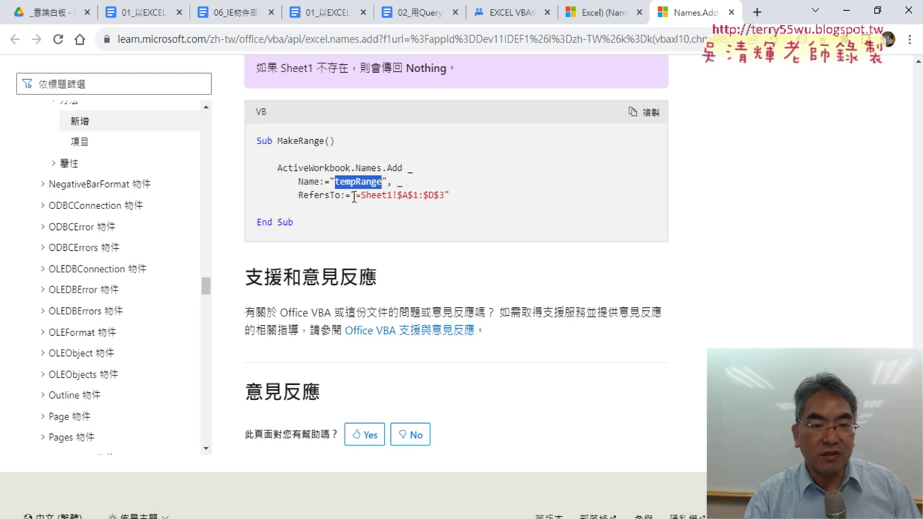
drag(355, 195, 445, 195)
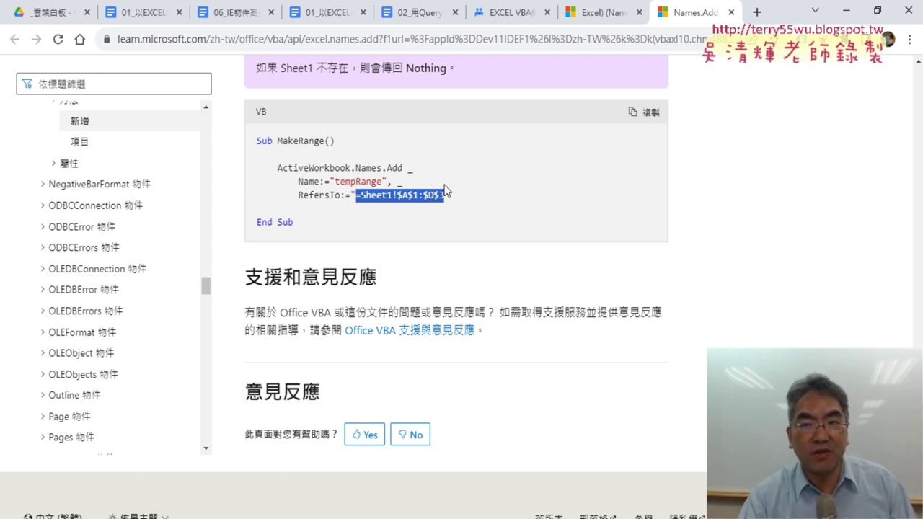
Finish typing Names.Add in the macro, then highlight the example's Name:= label
click(847, 13)
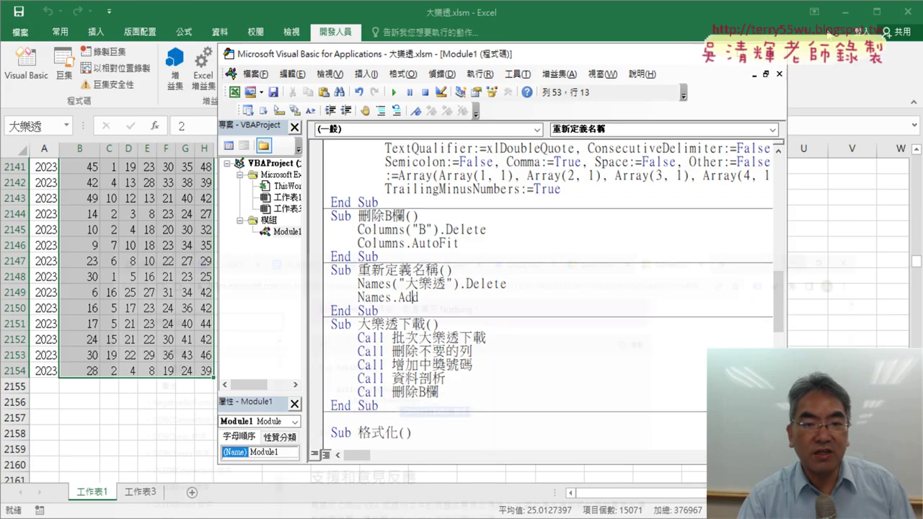
text(d)
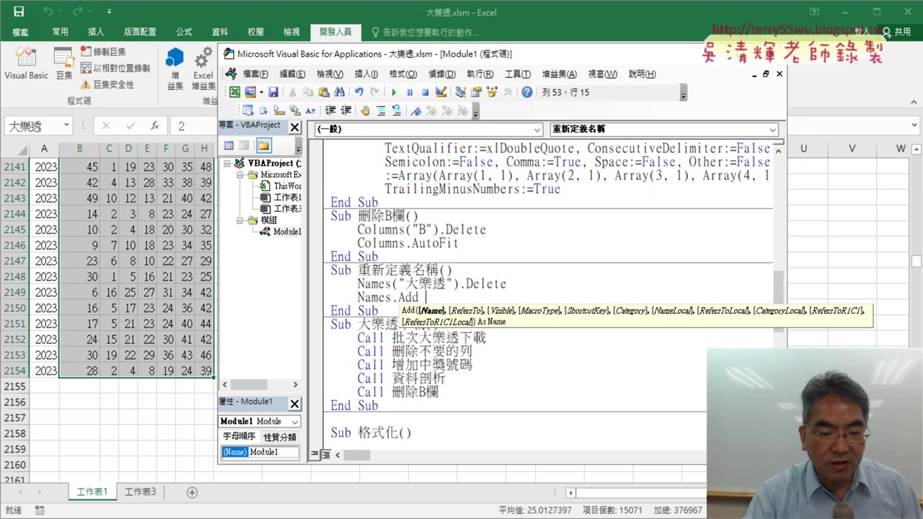
key(alt+Tab)
click(334, 193)
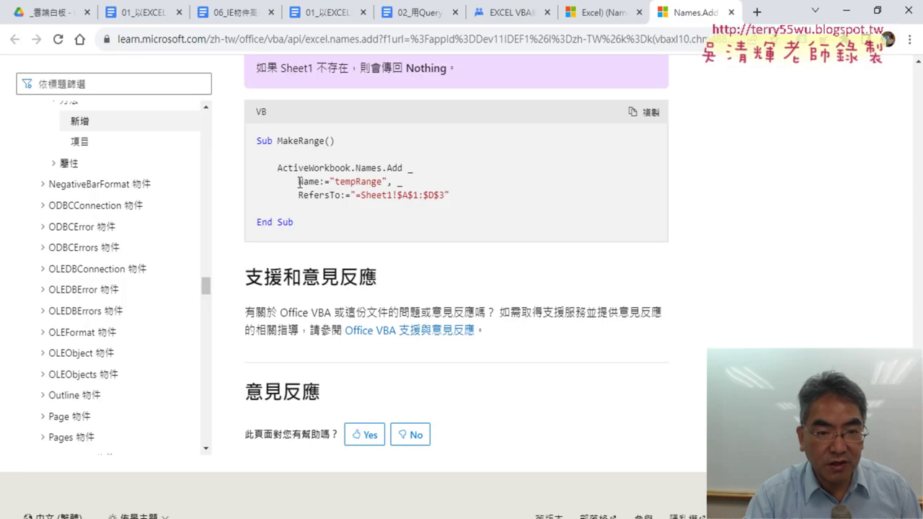
drag(299, 181, 326, 181)
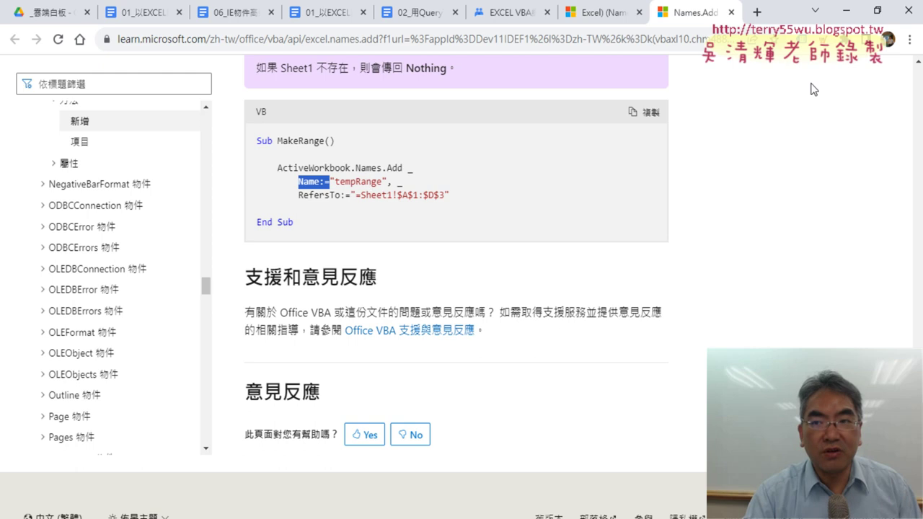
Pass "大樂透" as the Names.Add name and start the range( second argument
click(847, 11)
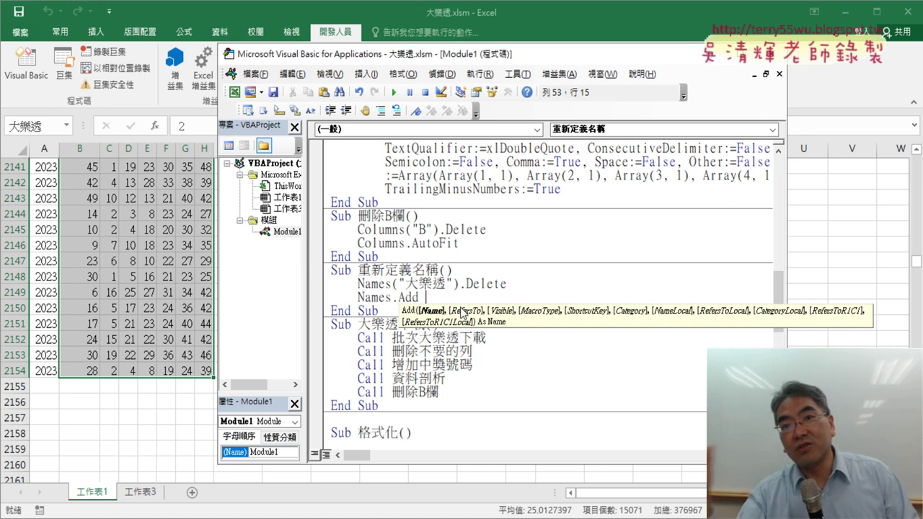
text(n)
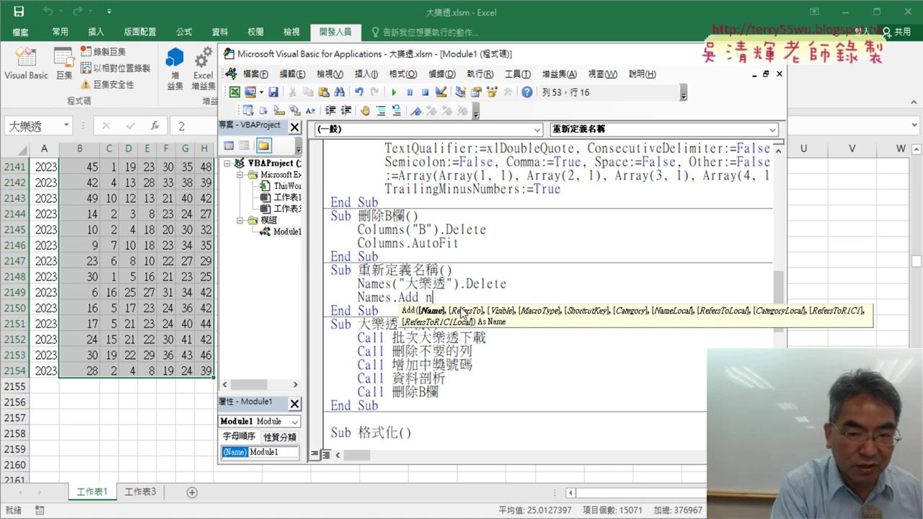
text(ame)
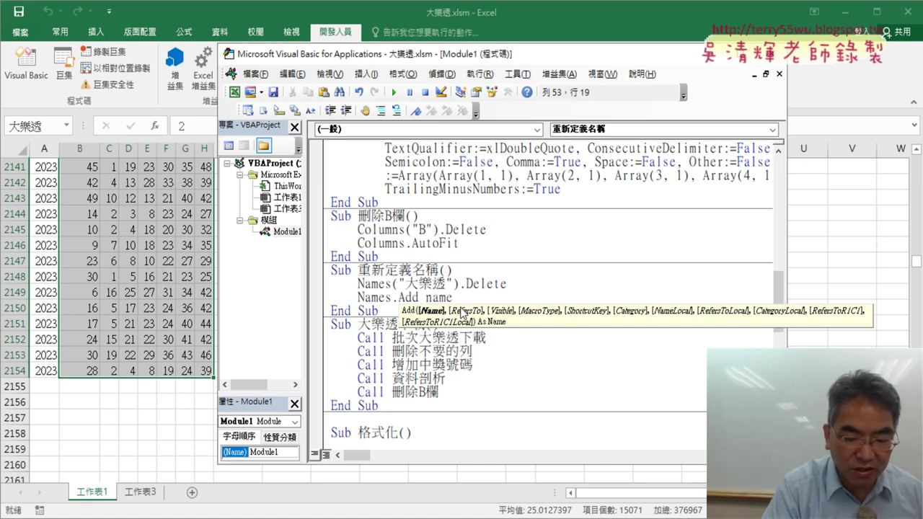
text(:=)
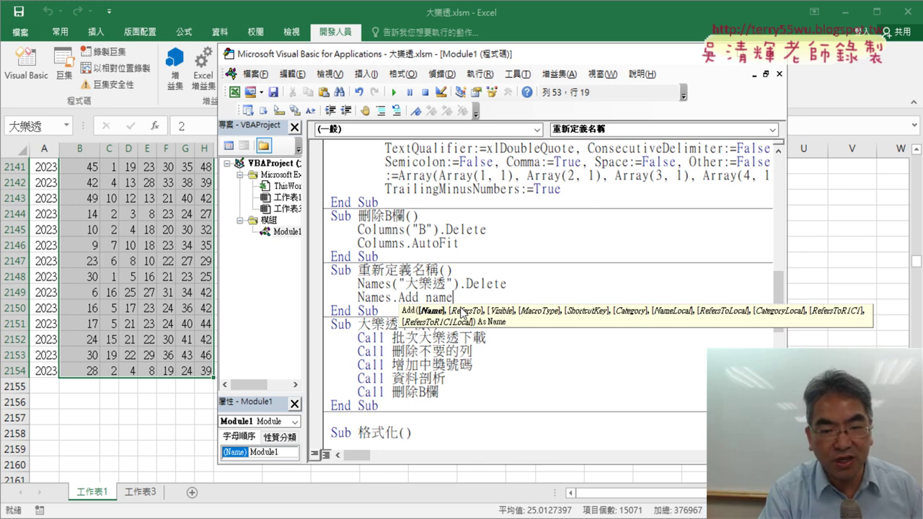
key(BackSpace)
key(BackSpace)
key(BackSpace)
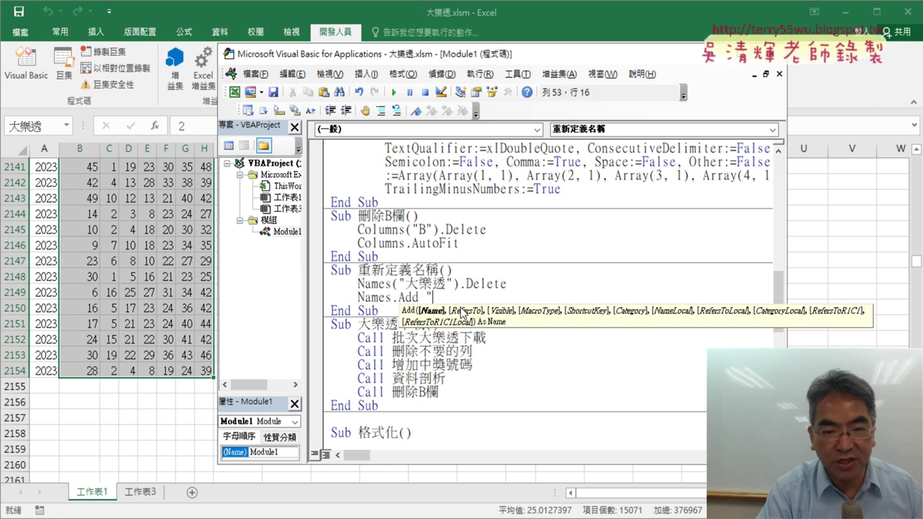
text(")
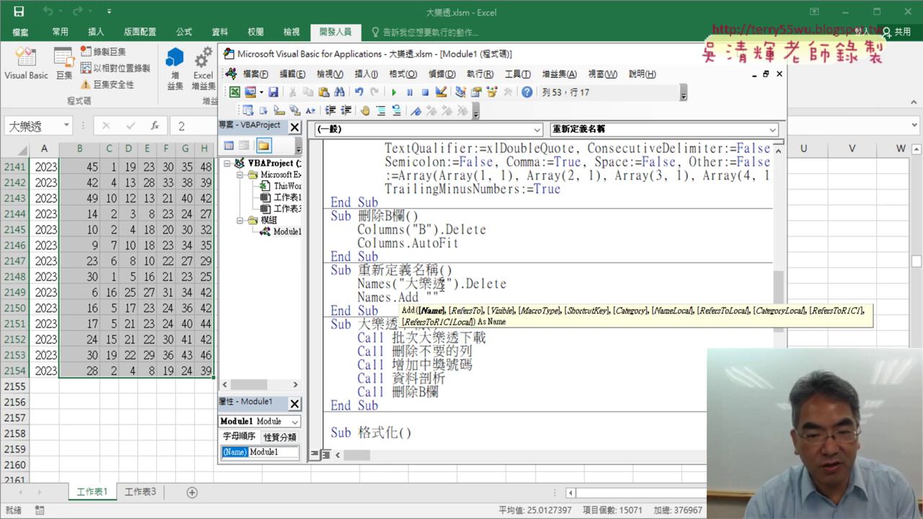
mouse_move(446, 284)
mouse_down()
mouse_move(404, 284)
mouse_move(436, 297)
mouse_up()
text(大樂透)
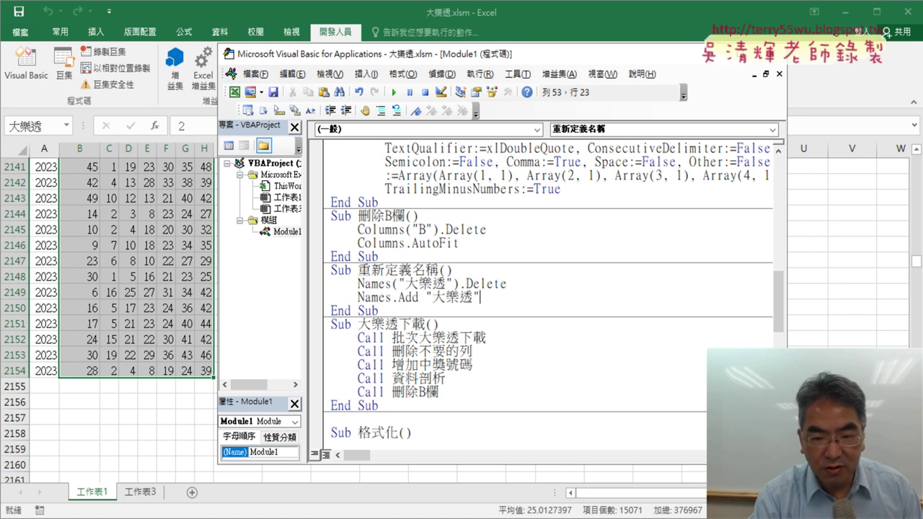
text(,)
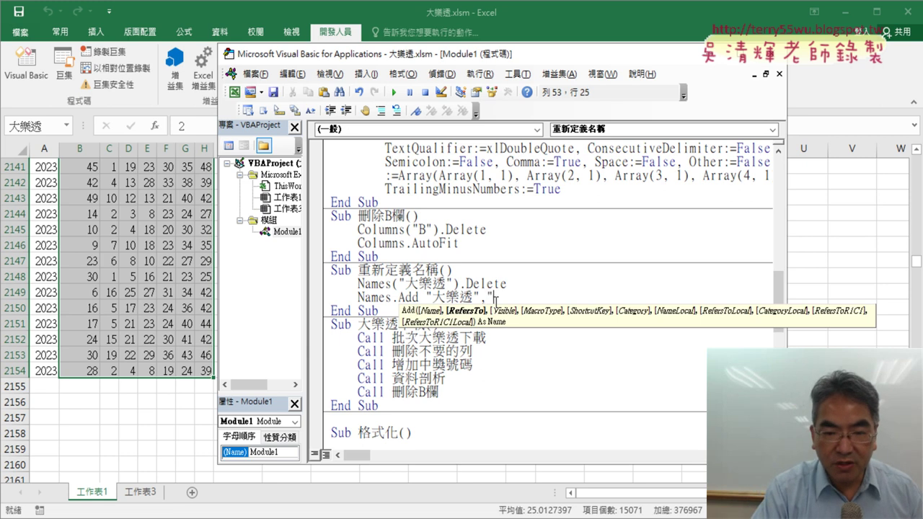
text(=)
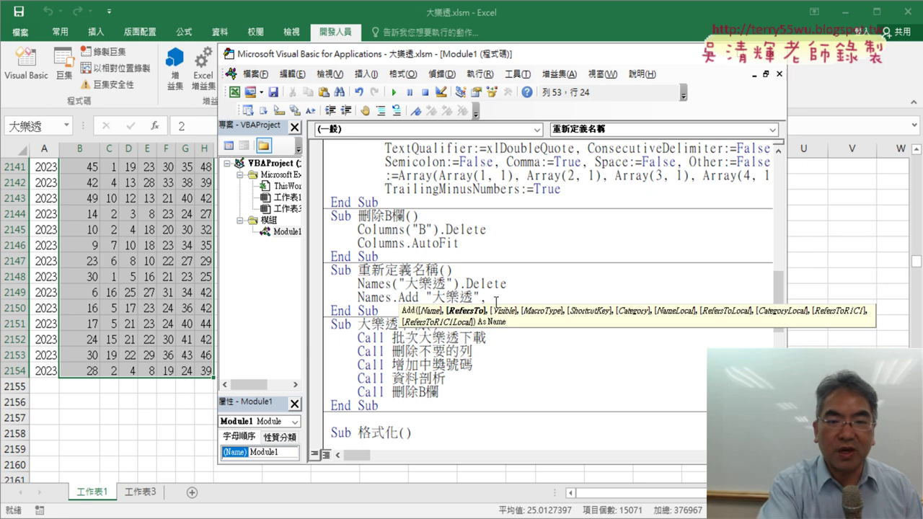
text(r)
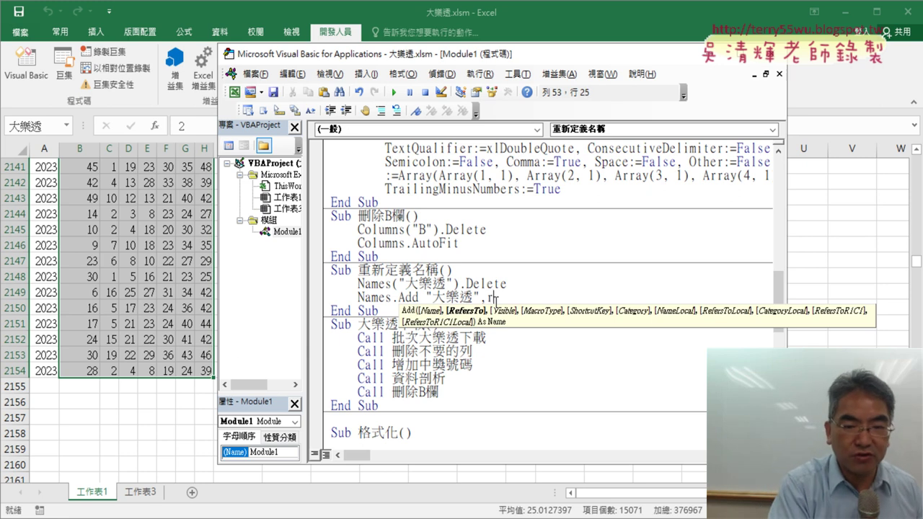
text(ange)
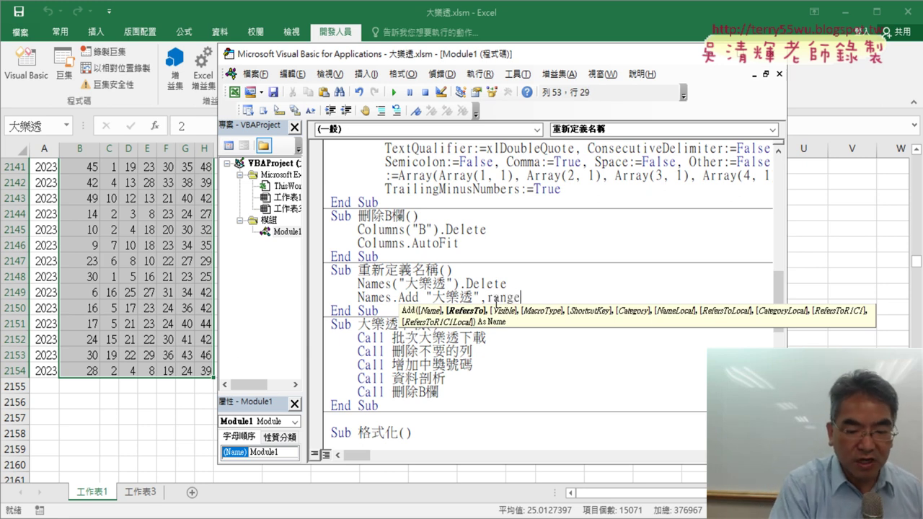
text(()
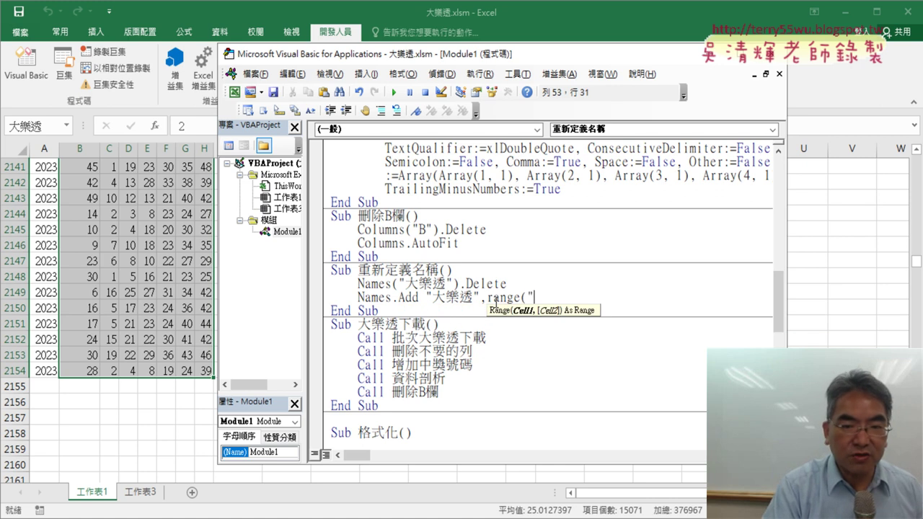
Begin the range address with "B2:" and dismiss the compile error from the unfinished line
click(86, 241)
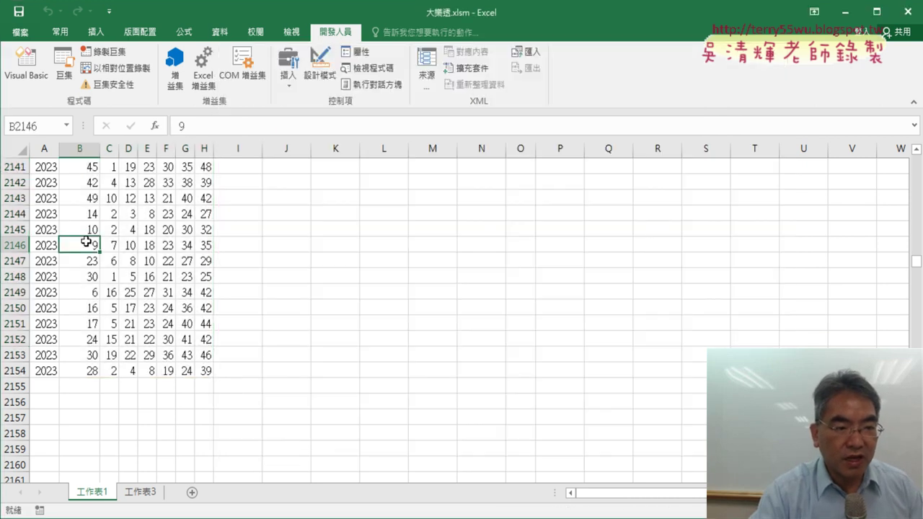
key(ctrl+Up)
key(Down)
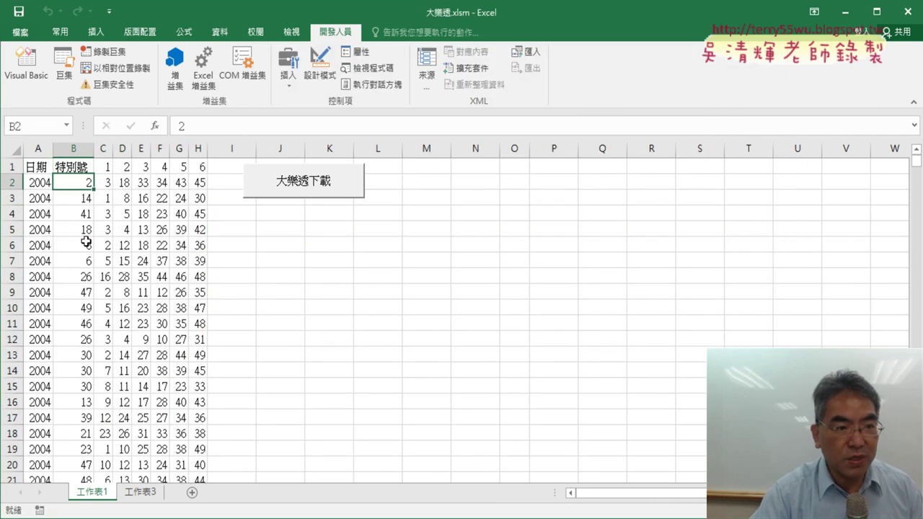
click(29, 69)
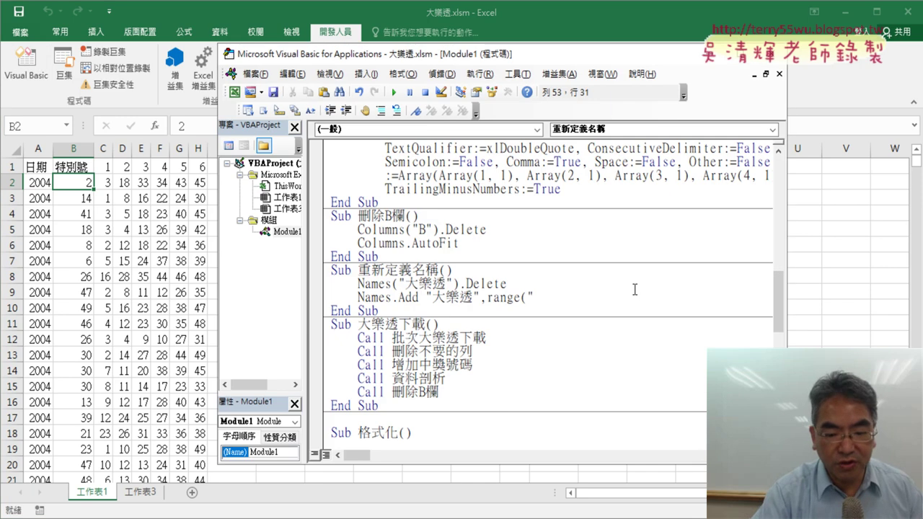
text(B2)
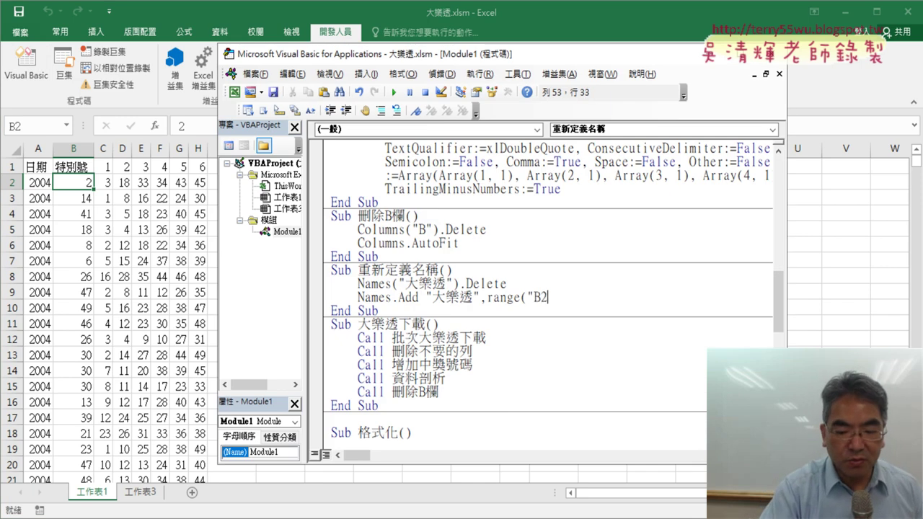
text(:H)
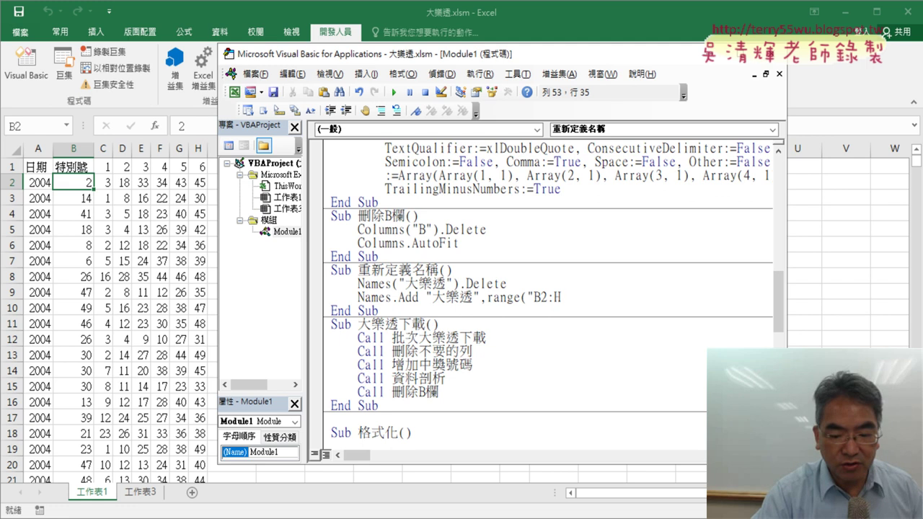
key(Return)
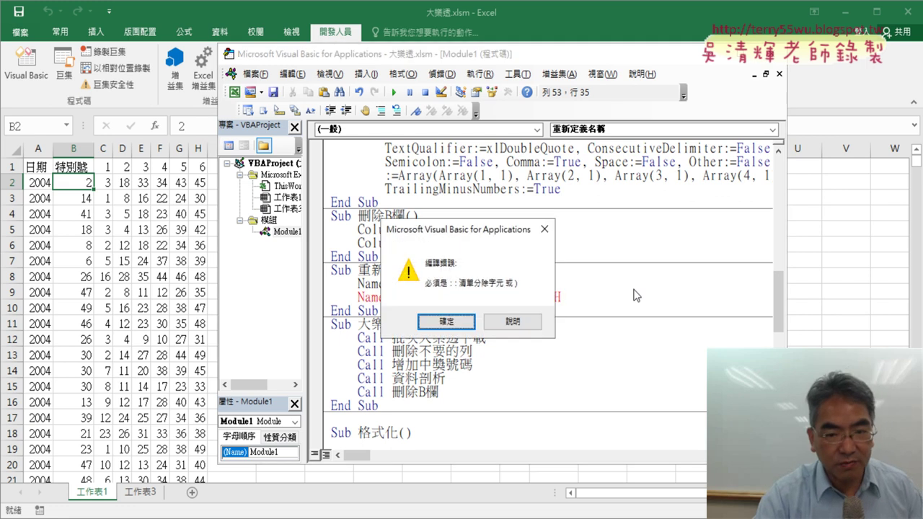
click(446, 321)
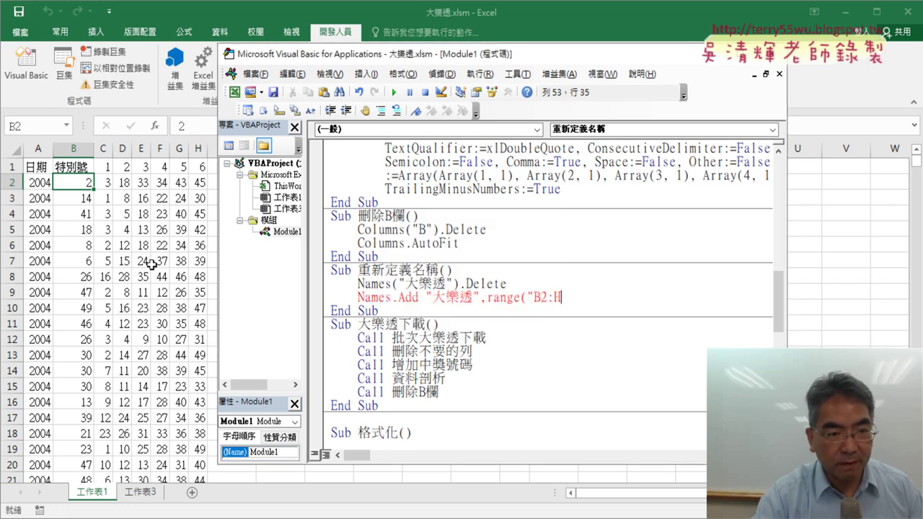
Find last data row 2154 and complete Names.Add "大樂透", Range("B2:H2154")
click(77, 186)
key(ctrl+Down)
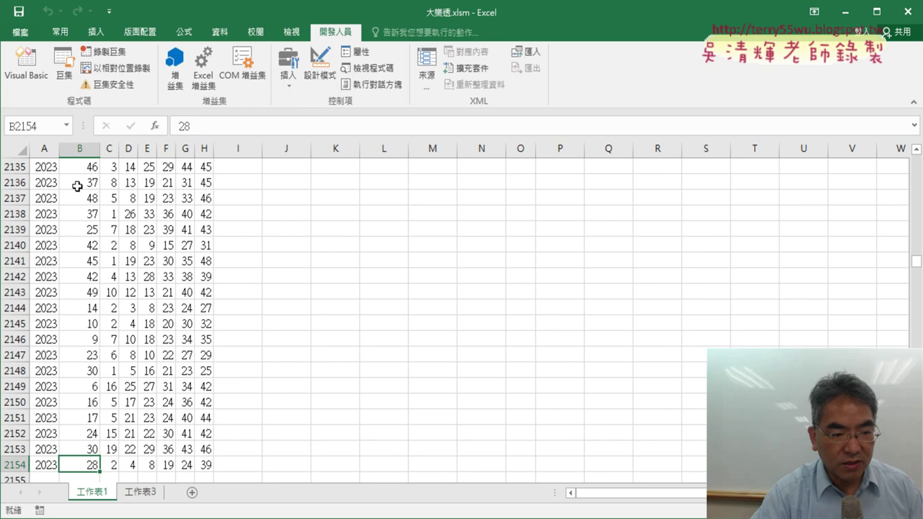
click(26, 64)
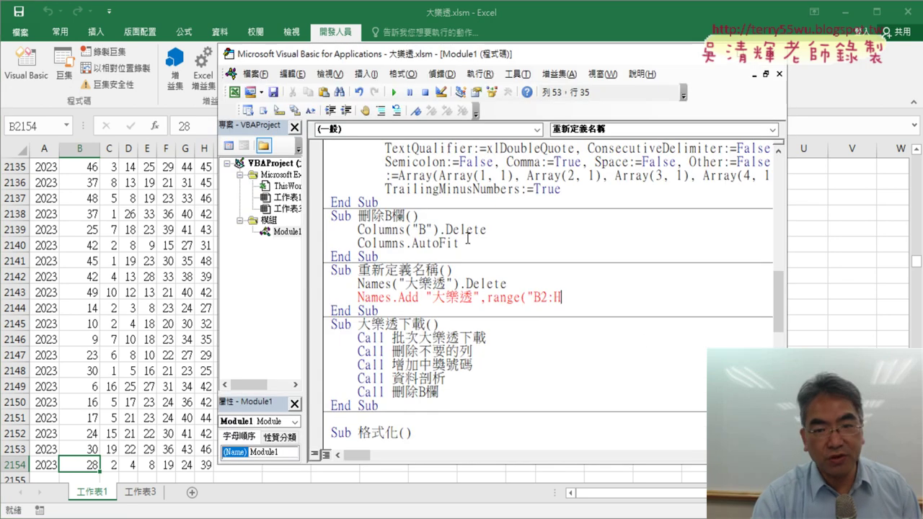
text(2154)
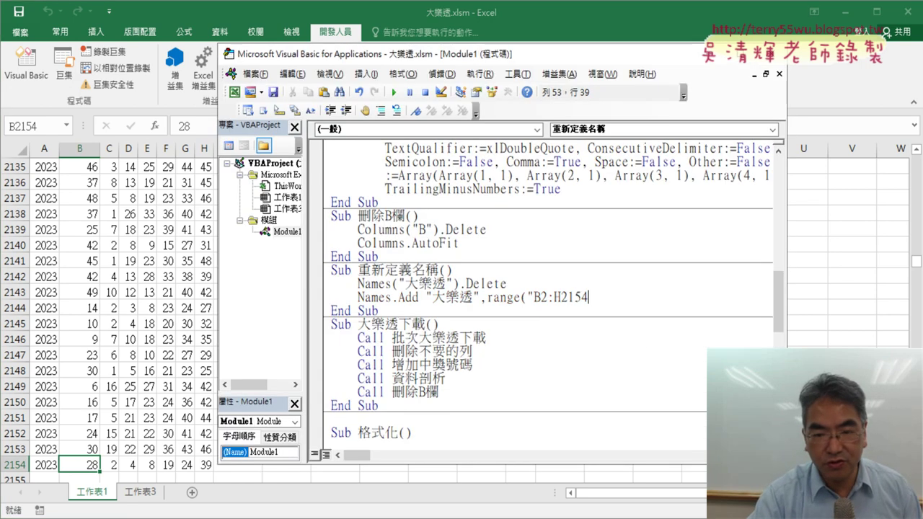
text("))
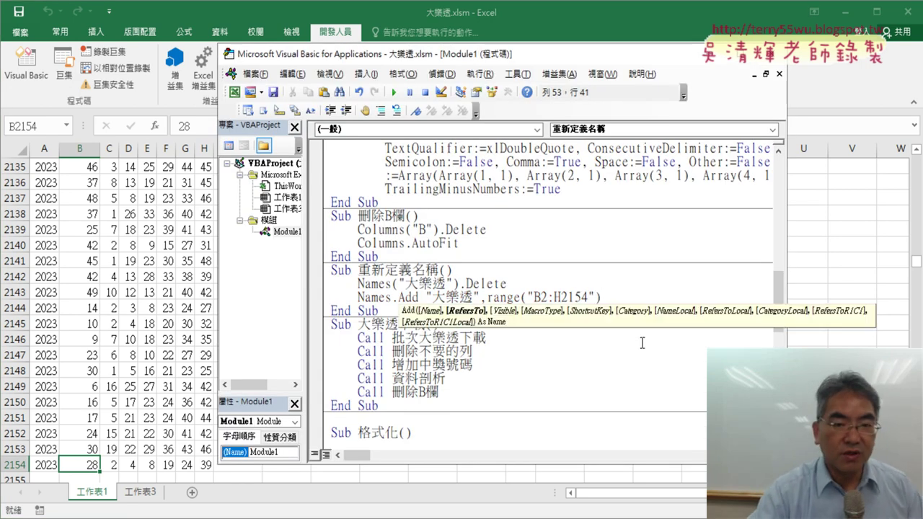
click(614, 226)
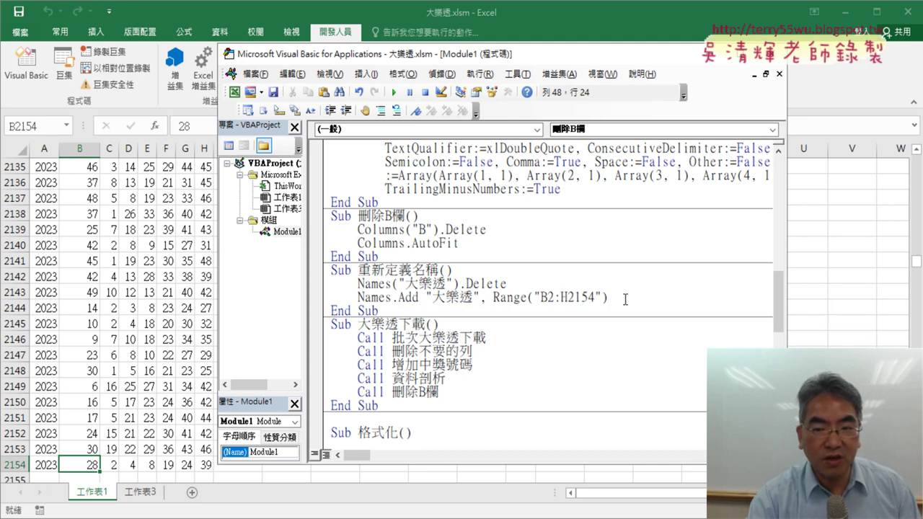
drag(625, 299, 497, 296)
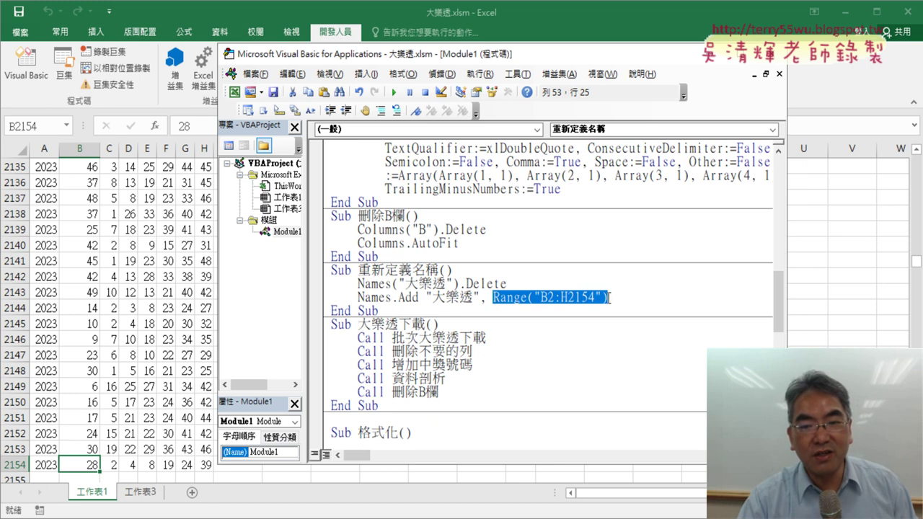
Replace the hard-coded 2154 so the range becomes Range("B2:H" & r)
click(609, 298)
drag(596, 297, 567, 296)
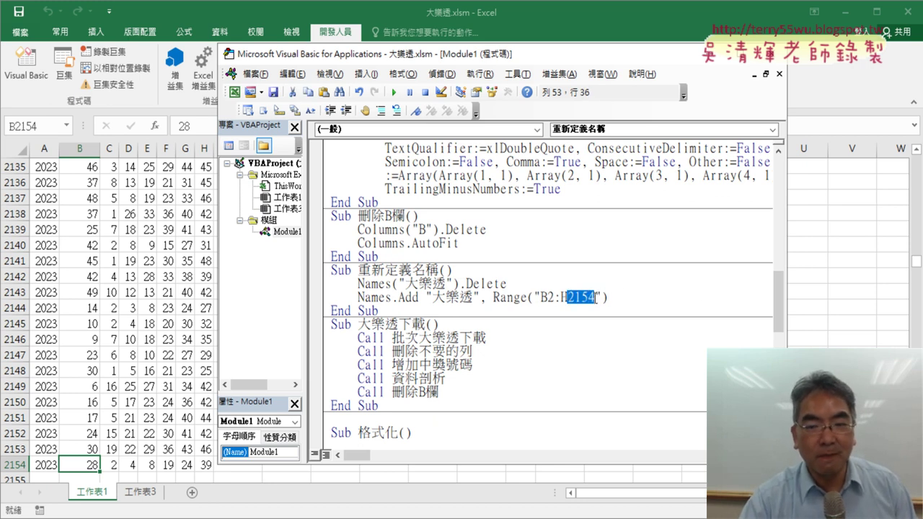
key(Right)
key(Right)
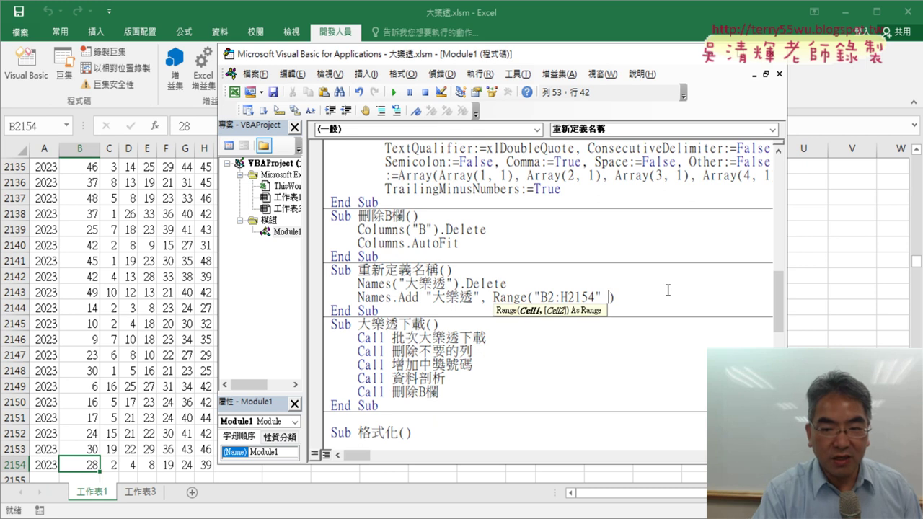
text(&)
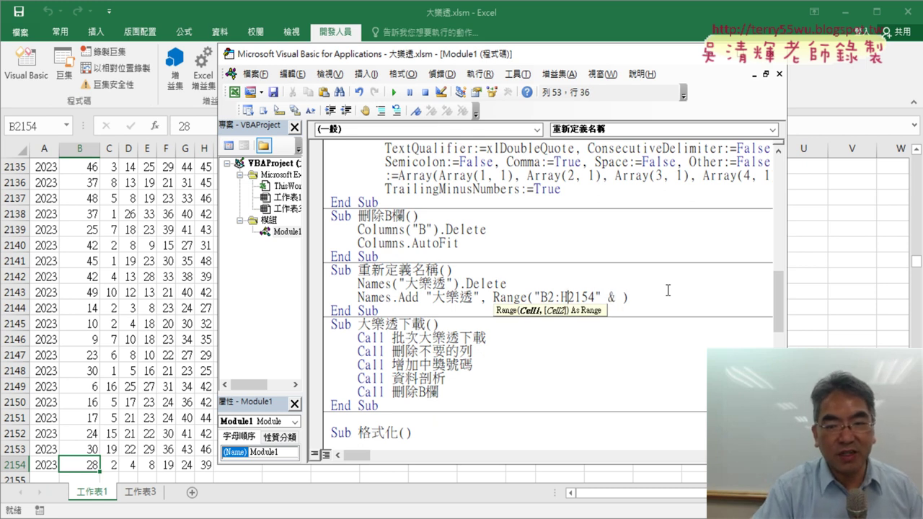
key(Delete)
key(Delete)
key(Delete)
text(r)
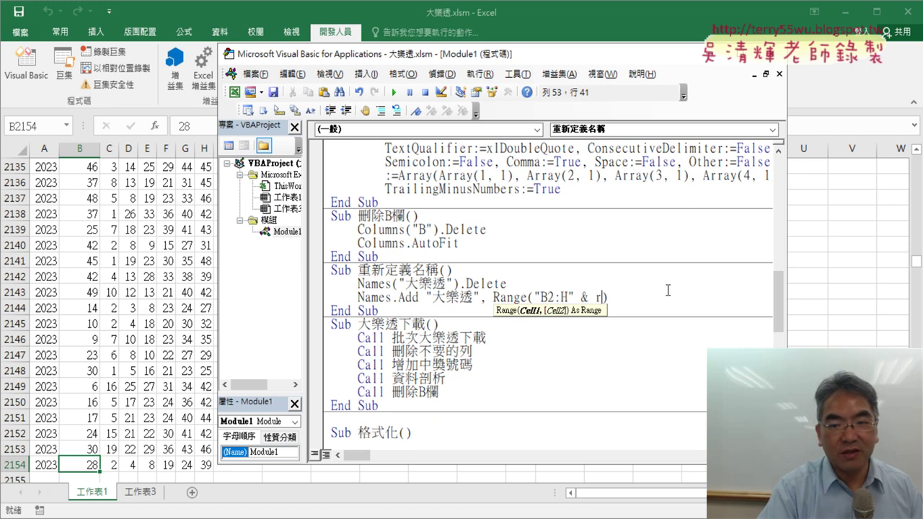
Add r = Range("A1").End(xlDown).Row on a new line above Names.Add
key(Home)
key(Return)
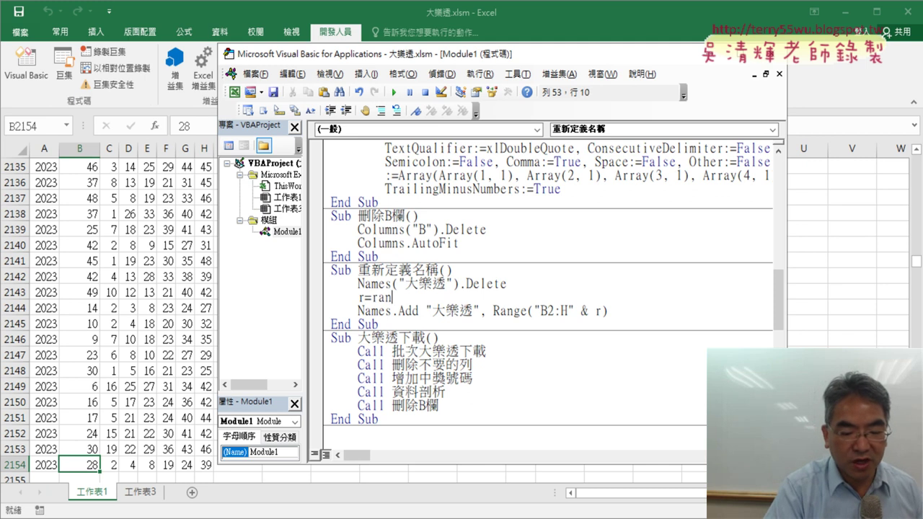
text((")
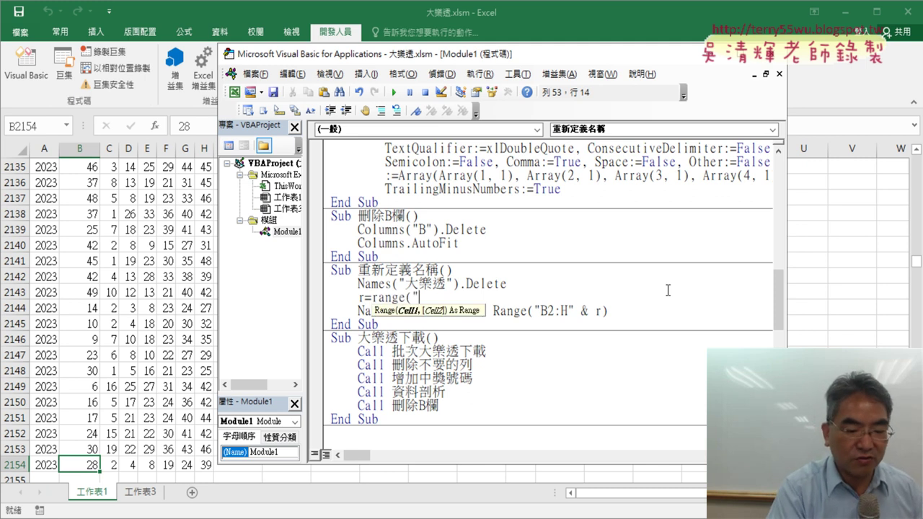
text(A1)
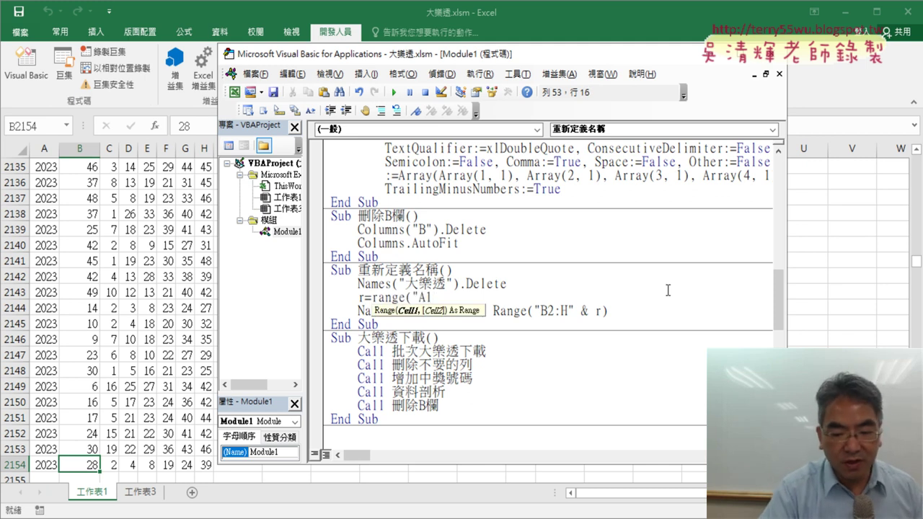
text(").)
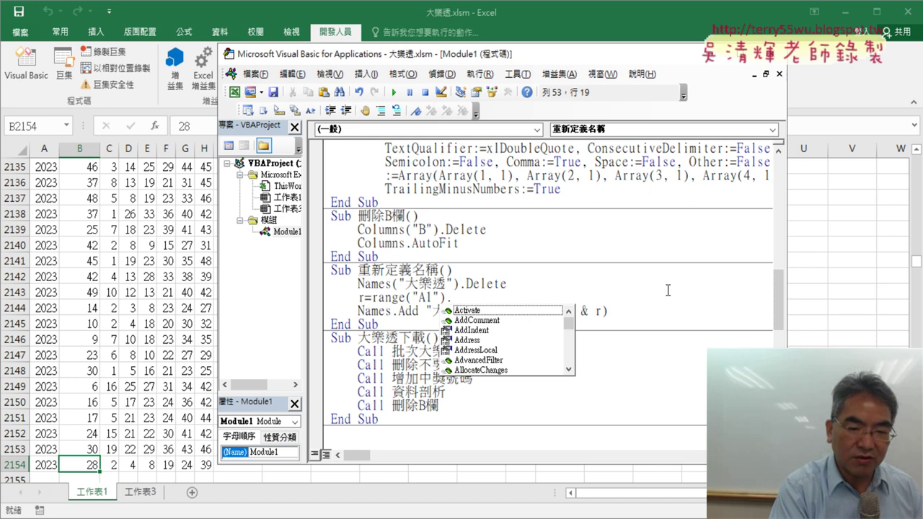
text(End )
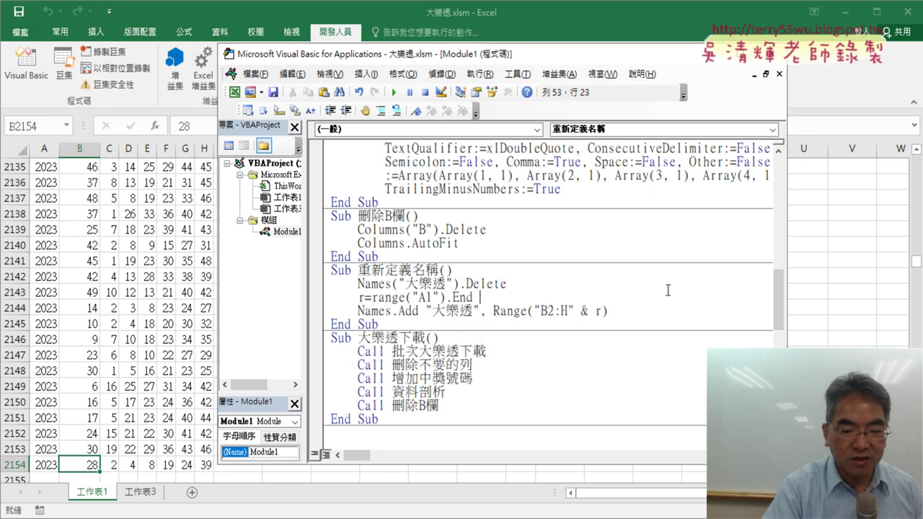
text(()
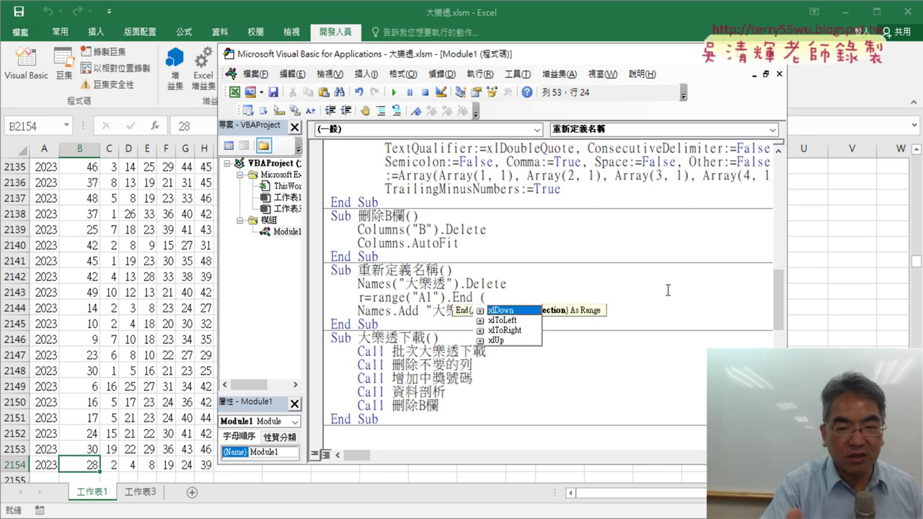
key(space)
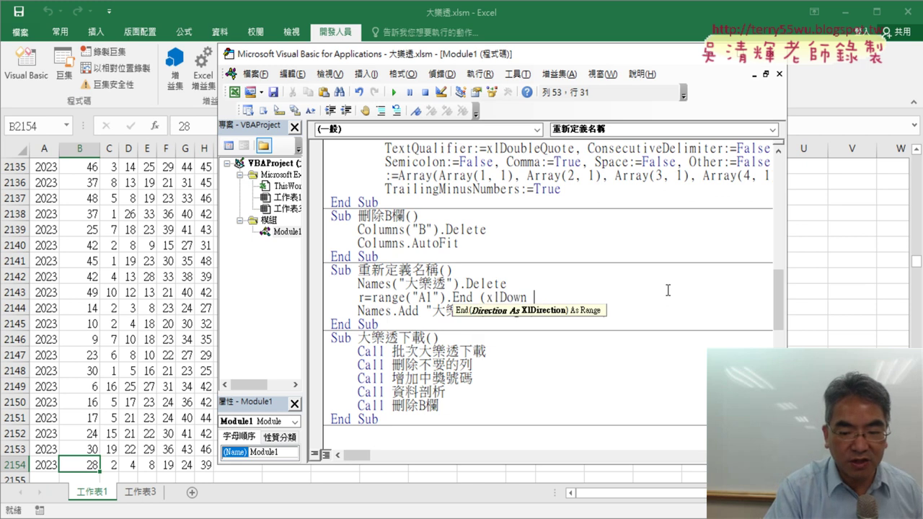
text().r)
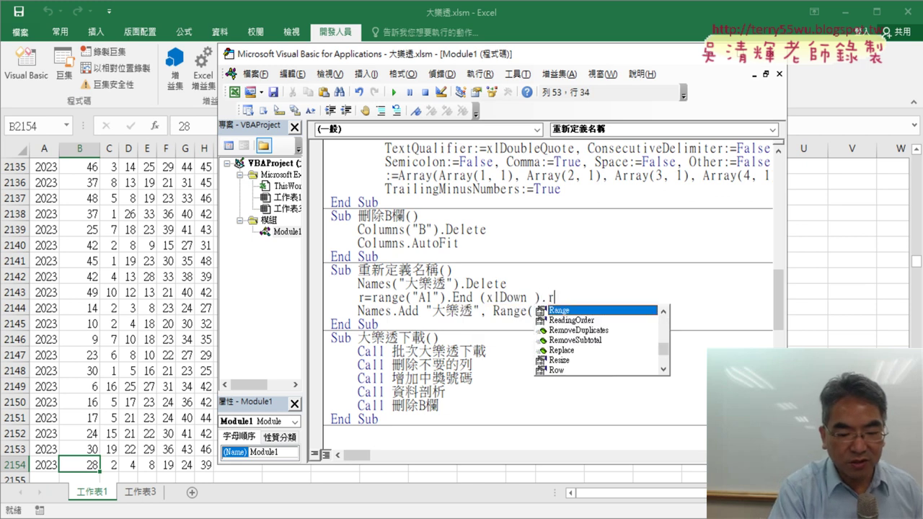
text(ow)
key(Tab)
key(Down)
key(Home)
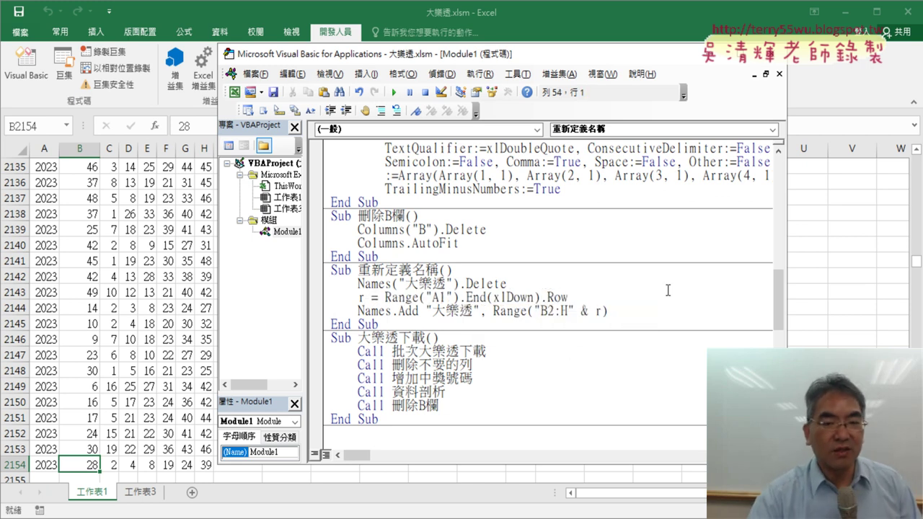
click(393, 297)
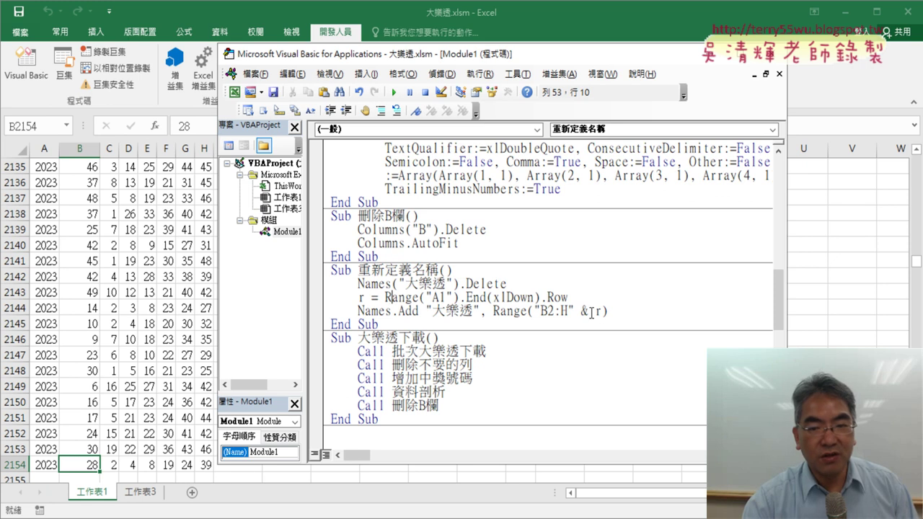
drag(602, 311, 576, 311)
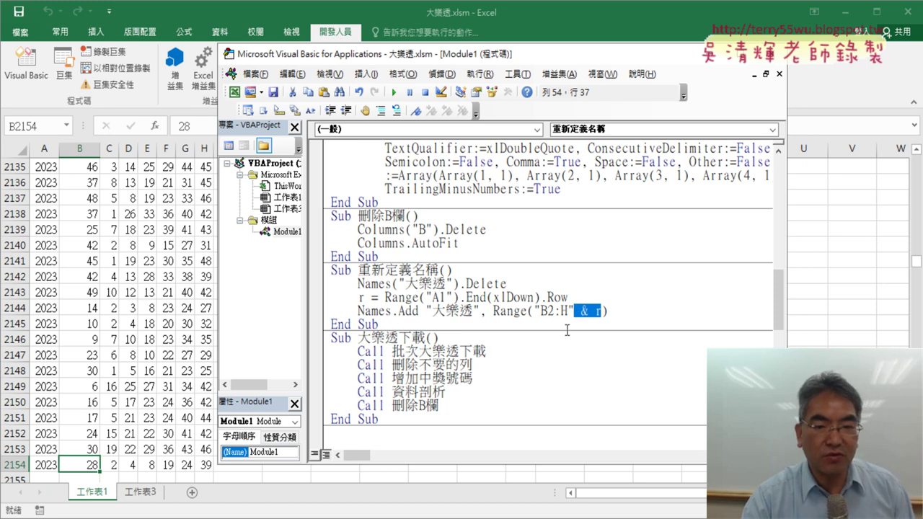
drag(493, 311, 608, 311)
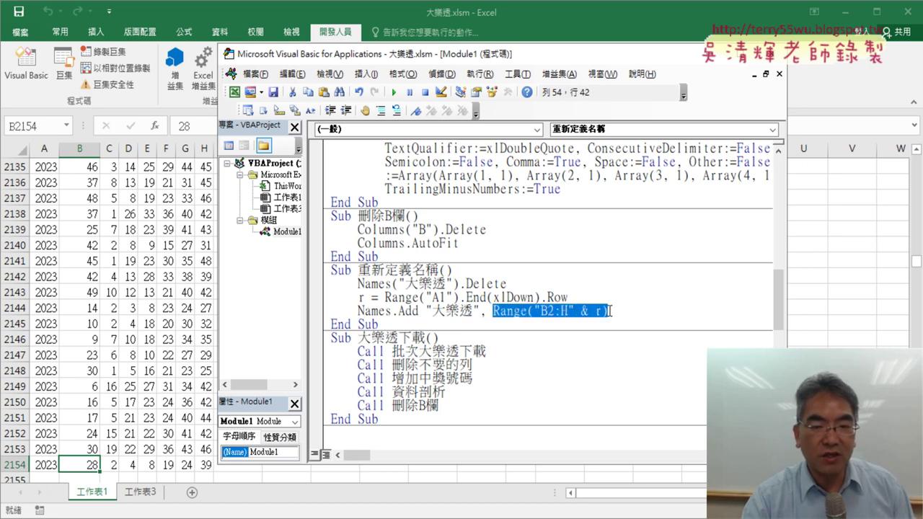
click(146, 493)
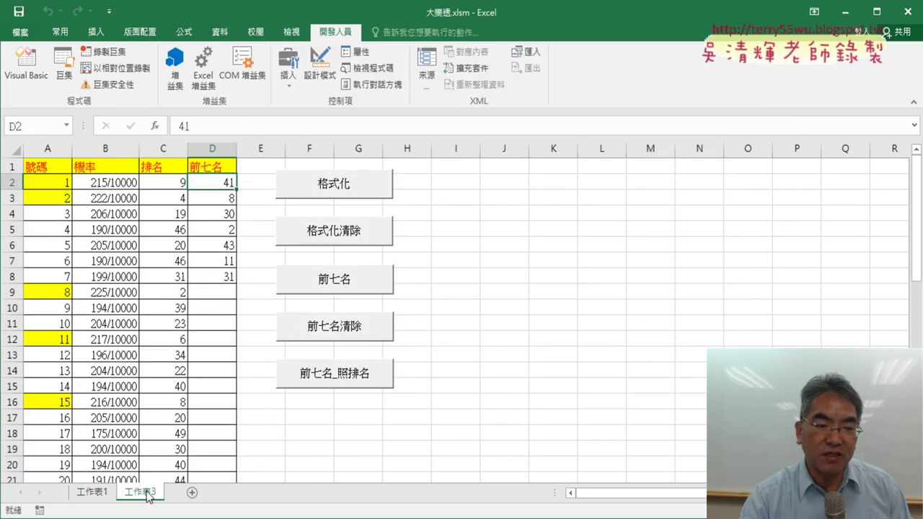
click(90, 494)
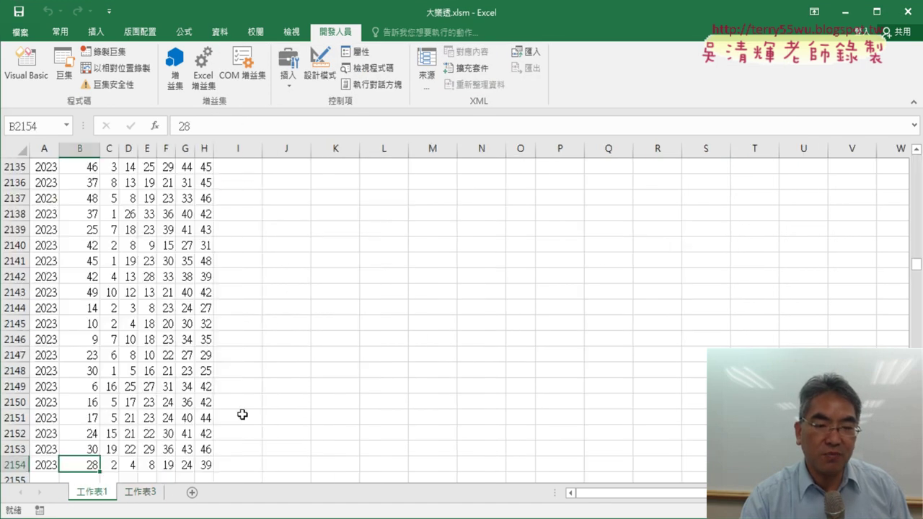
click(25, 65)
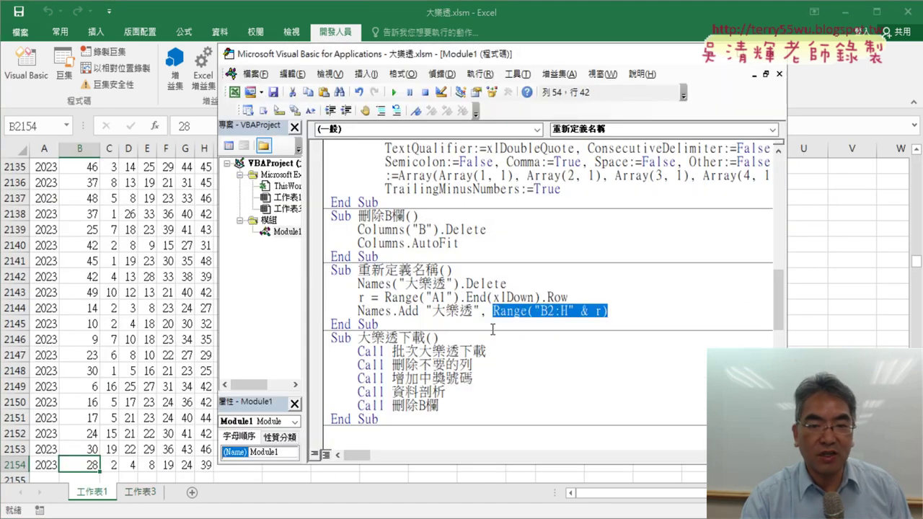
Insert Sheets(1). before Range("B2:H" & r) on the Names.Add line
click(493, 311)
text(s)
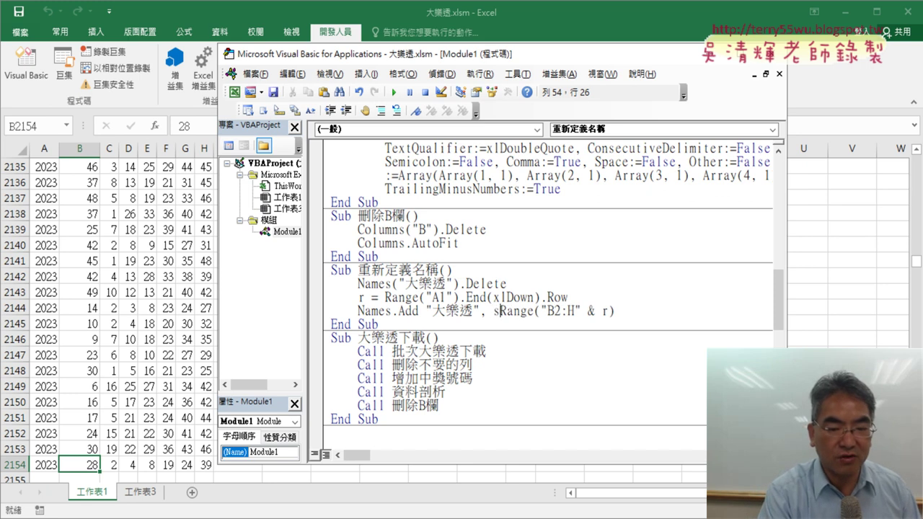
text(h)
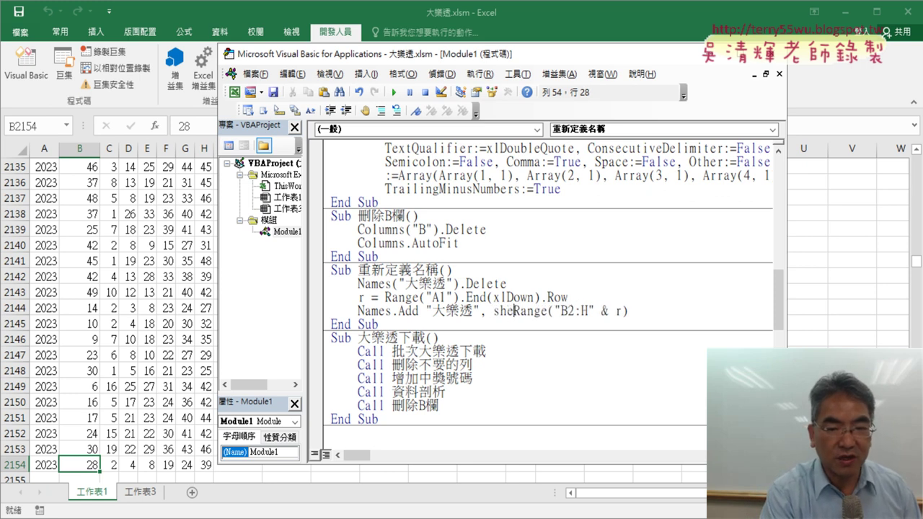
text(e)
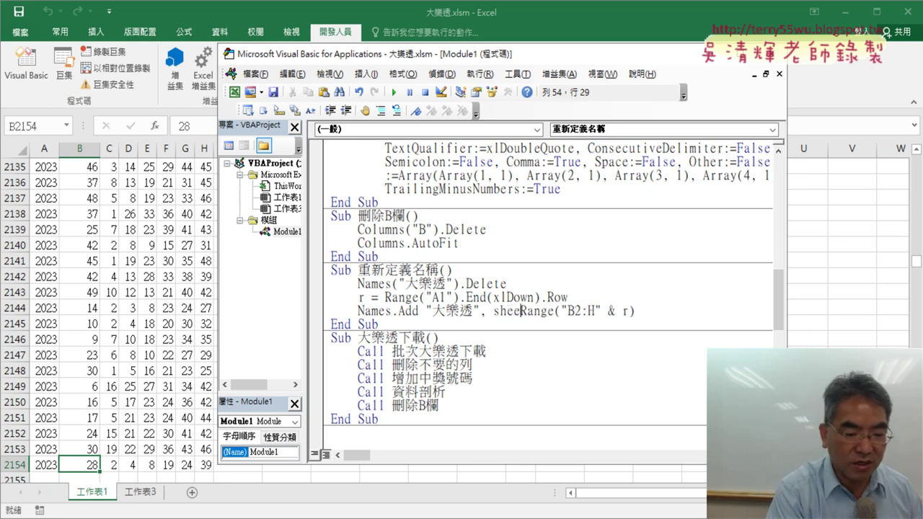
text(ets)
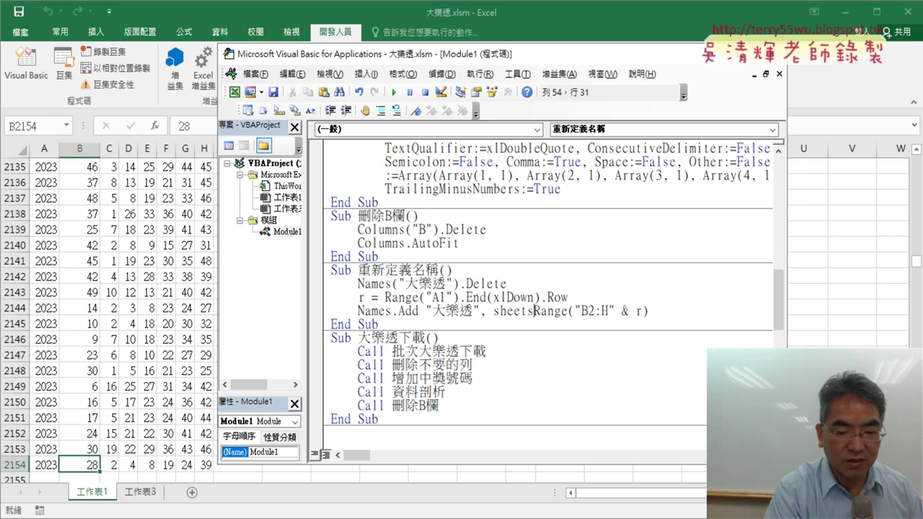
text(()
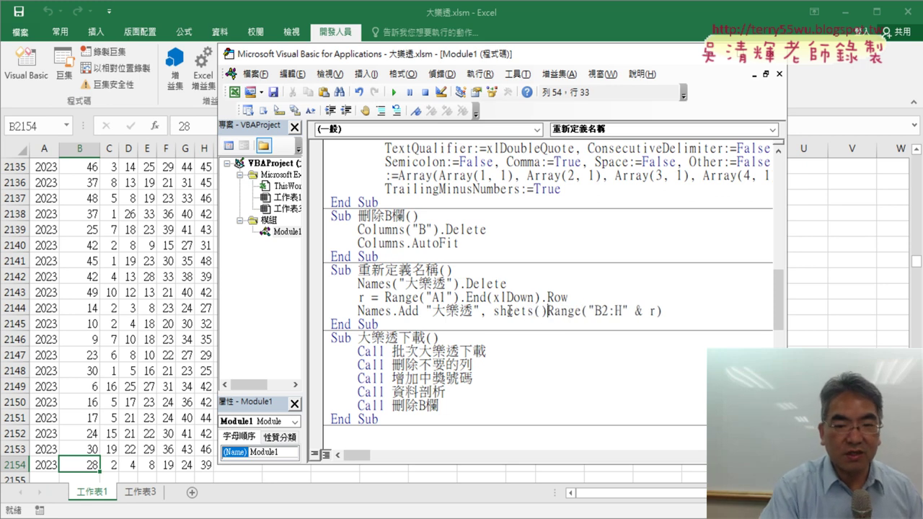
text(1))
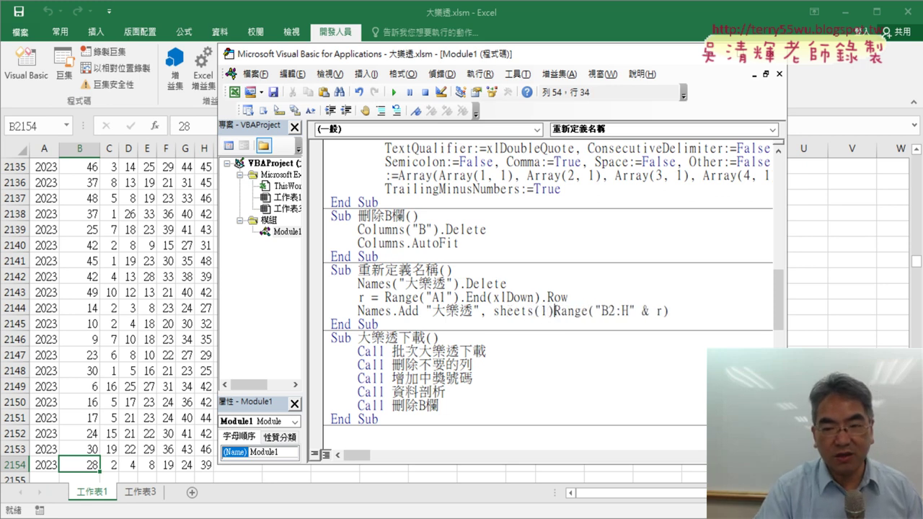
text(.)
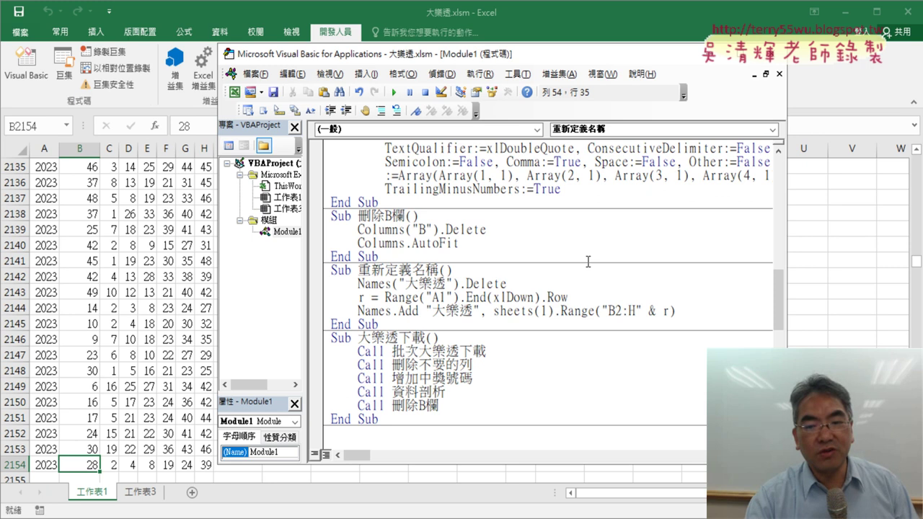
click(587, 261)
drag(560, 311, 498, 310)
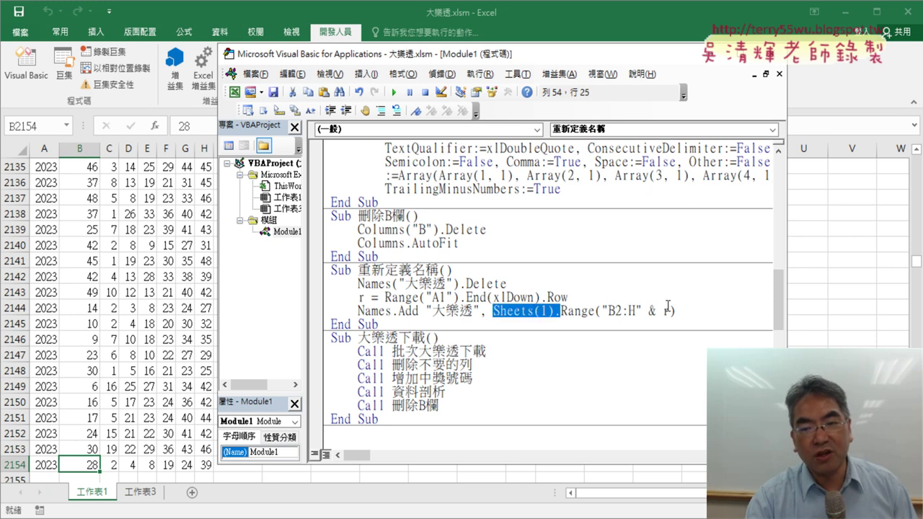
drag(676, 310, 561, 311)
click(484, 313)
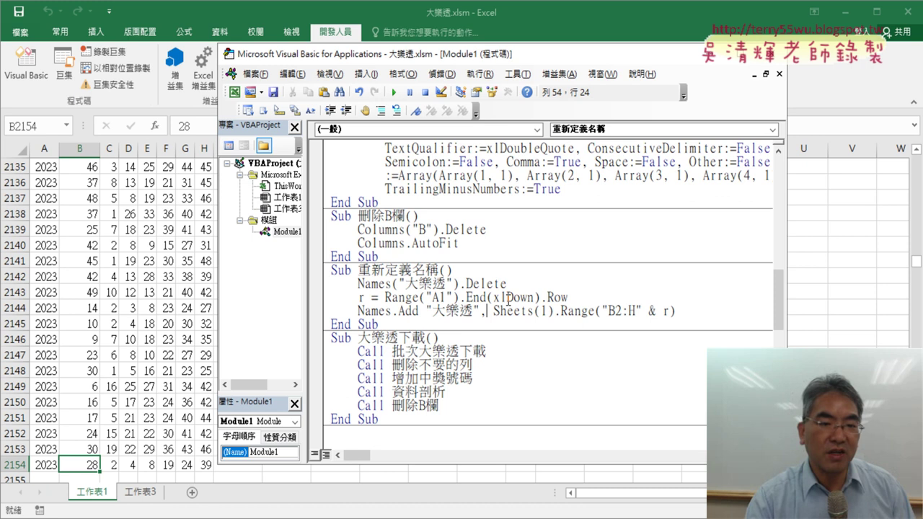
Start stepping 重新定義名稱 with F8 and check Name Manager while paused at the delete line
key(F8)
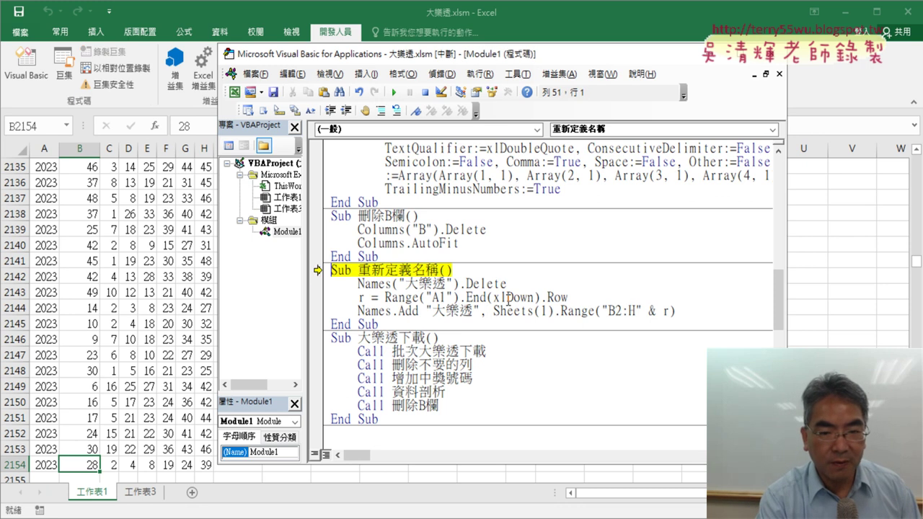
key(F8)
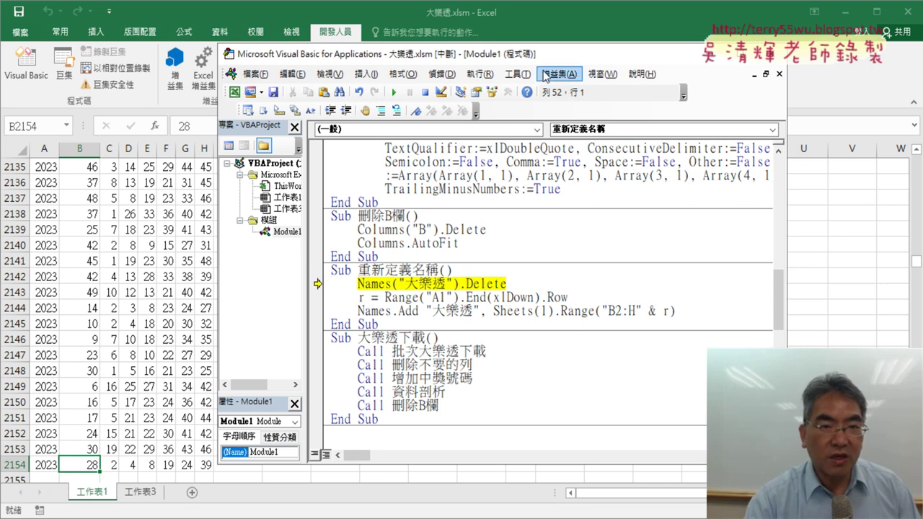
click(197, 37)
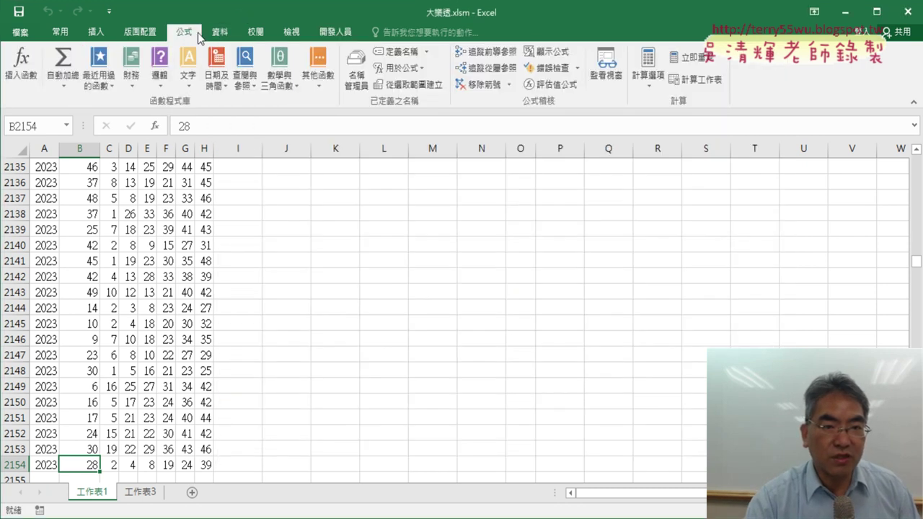
click(350, 75)
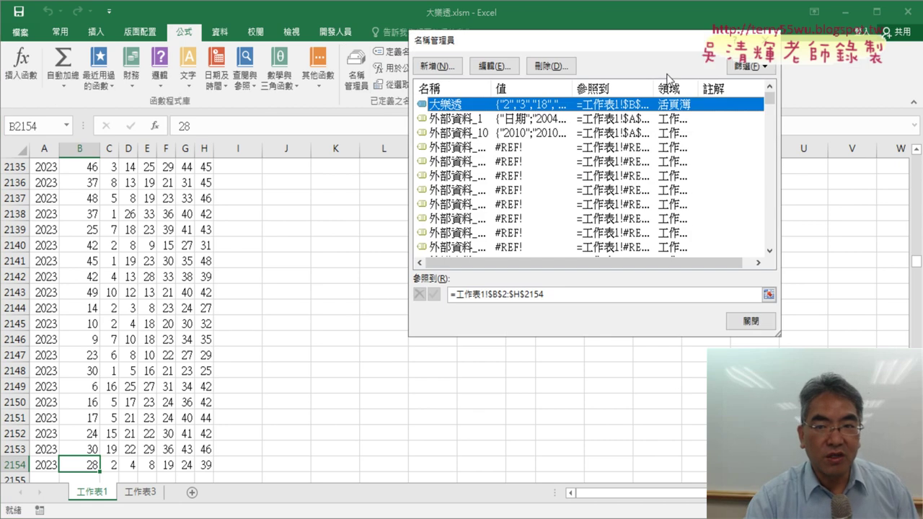
key(alt+F11)
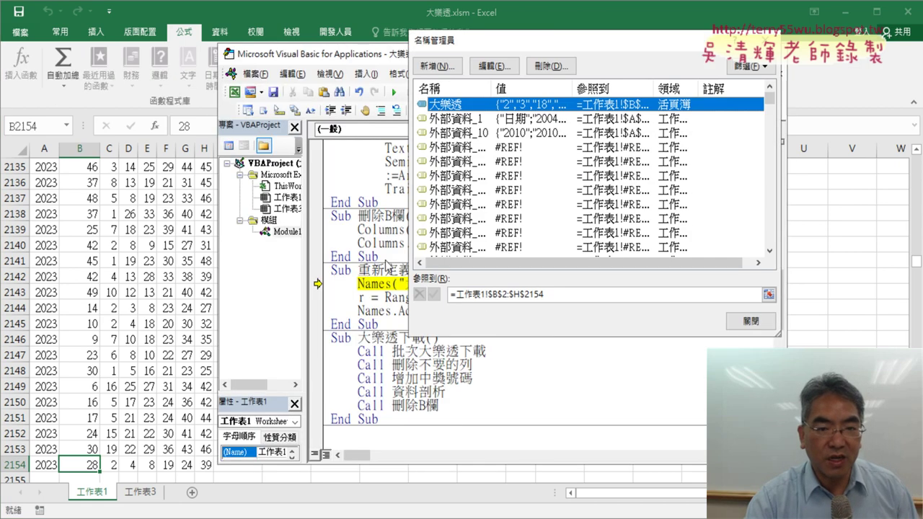
click(769, 40)
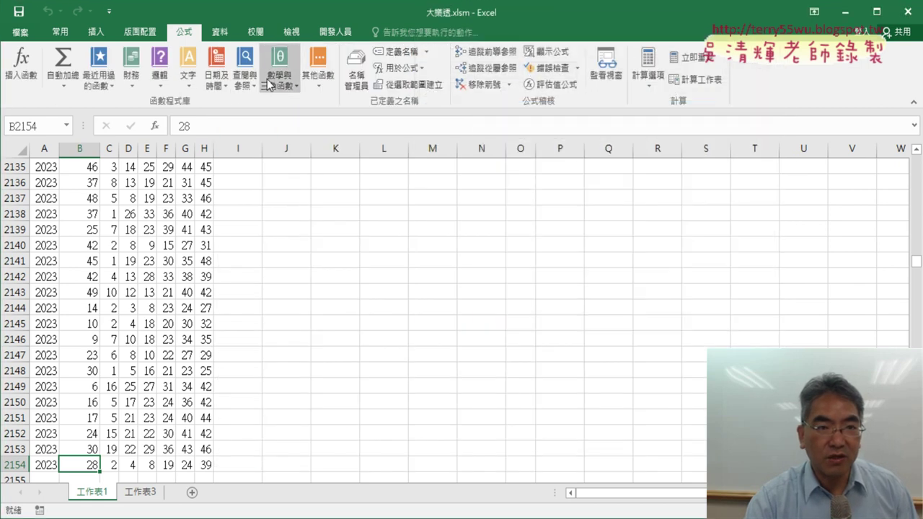
key(alt+F11)
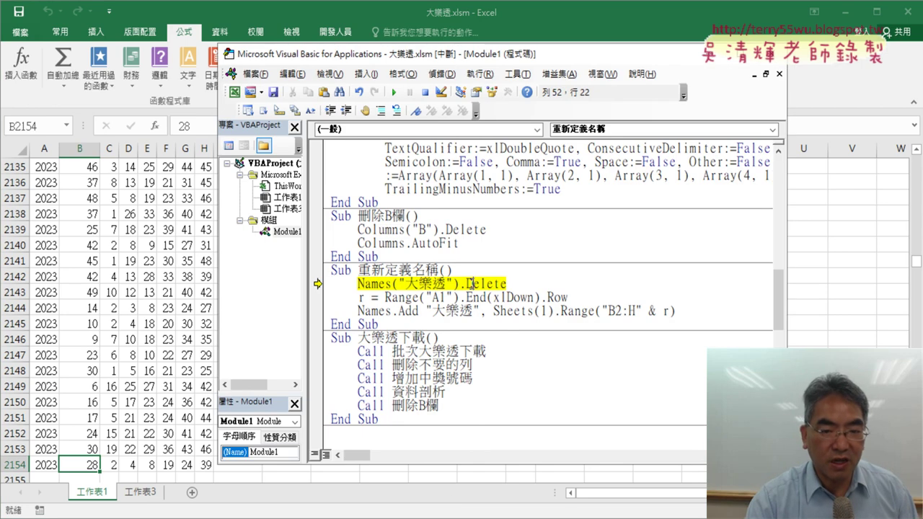
Execute Names("大樂透").Delete and confirm in Name Manager that 大樂透 is gone
key(F8)
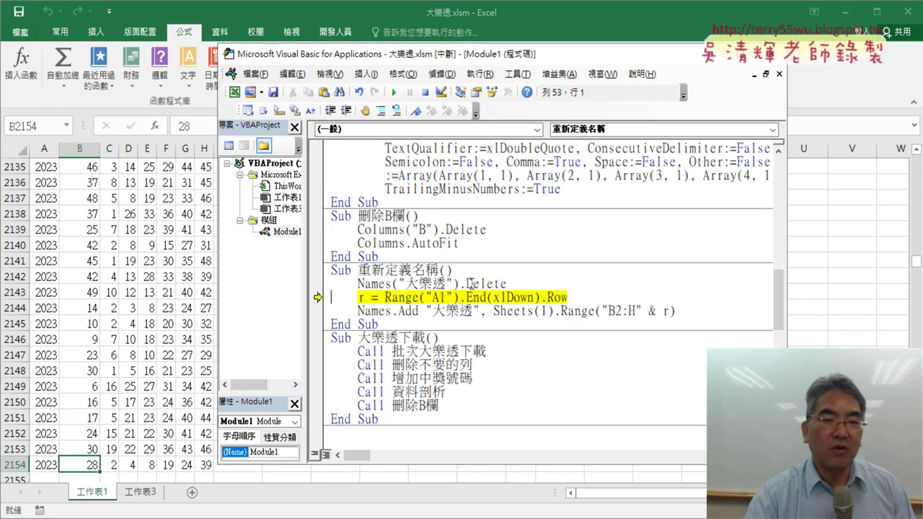
click(222, 21)
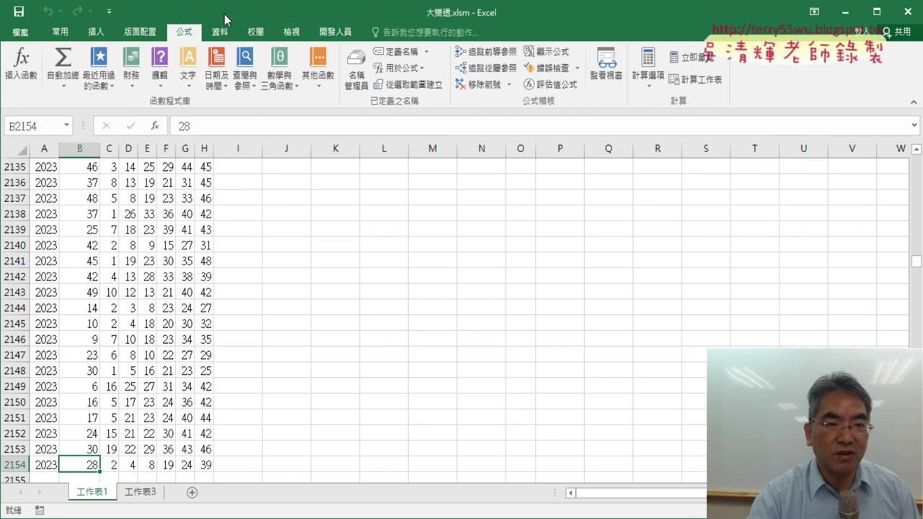
click(356, 74)
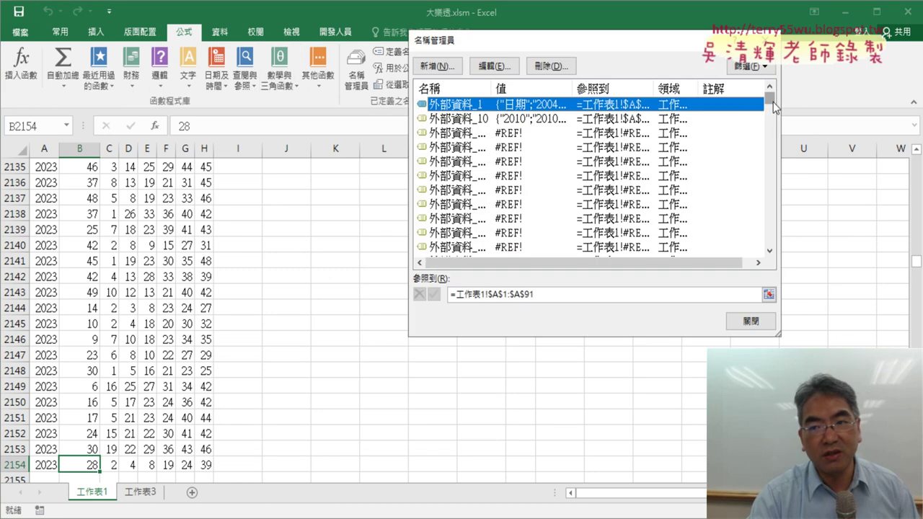
drag(775, 107, 769, 102)
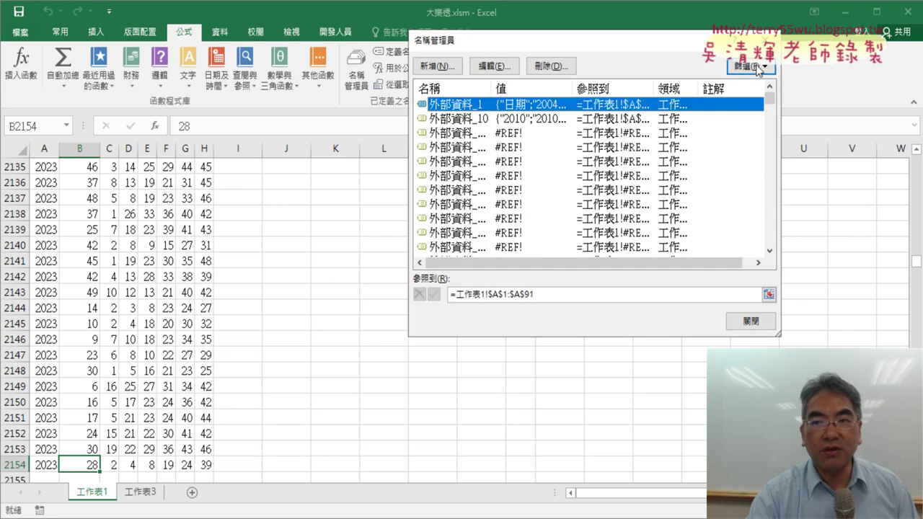
click(768, 40)
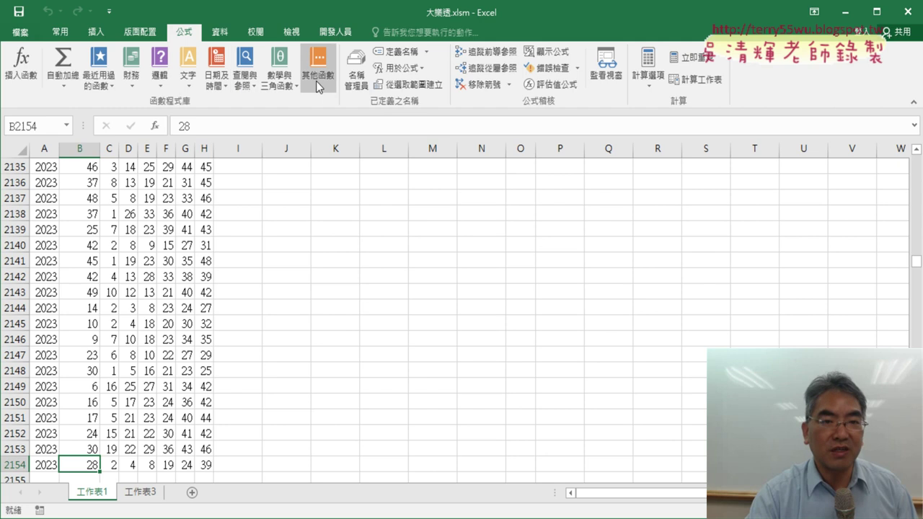
In the VBA editor, step 重新定義名稱 to End Sub, computing the last row and re-adding the 大樂透 name
click(335, 32)
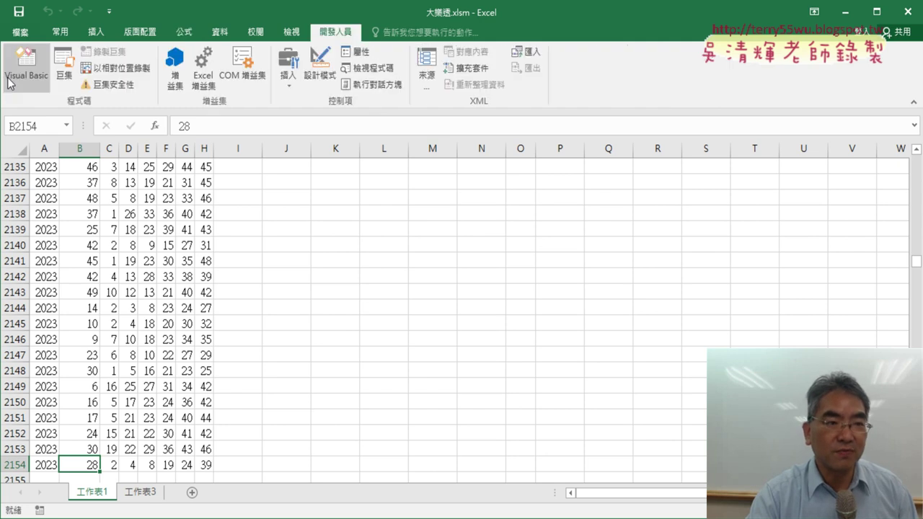
click(21, 72)
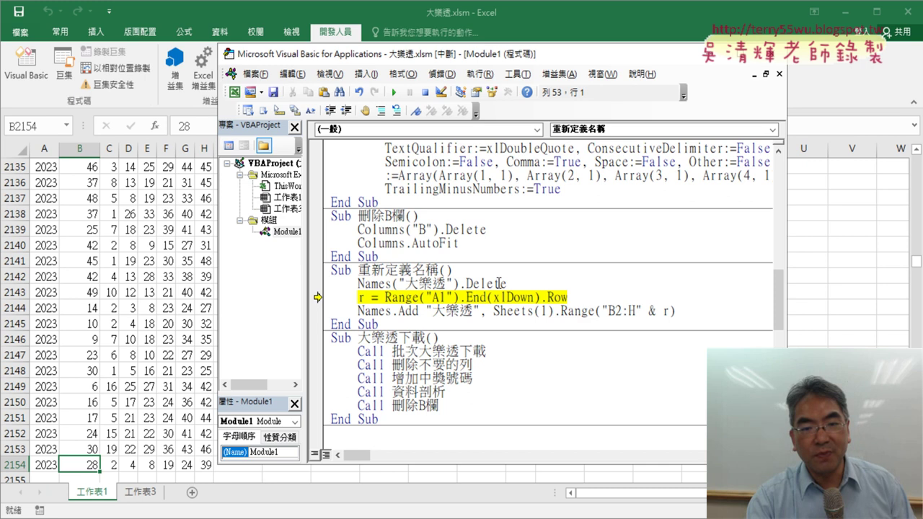
key(F8)
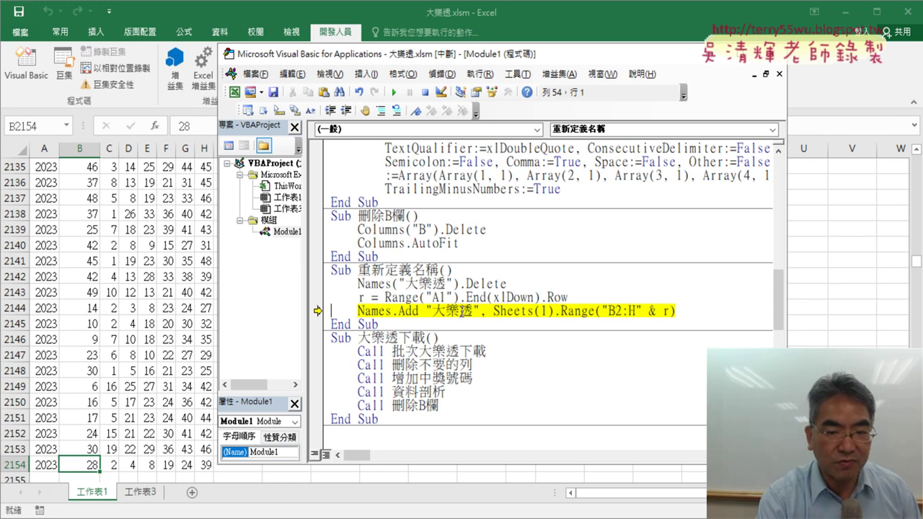
key(F8)
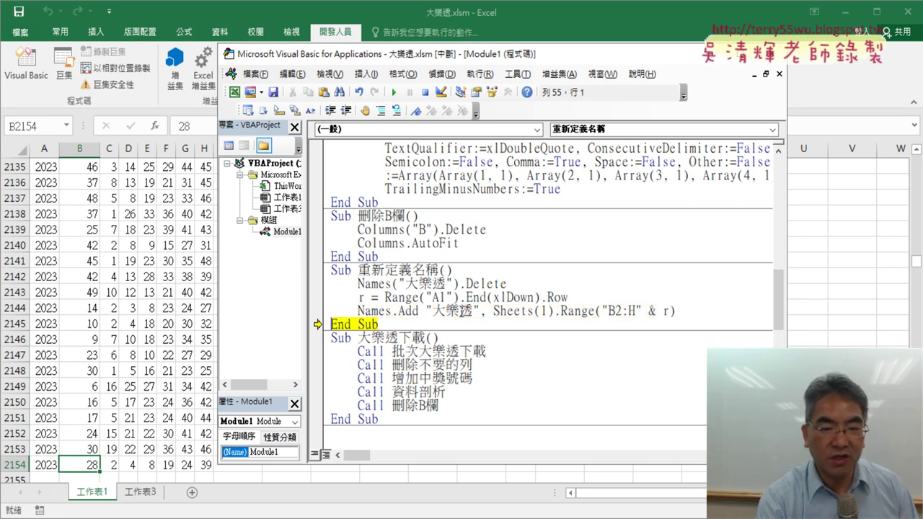
key(F8)
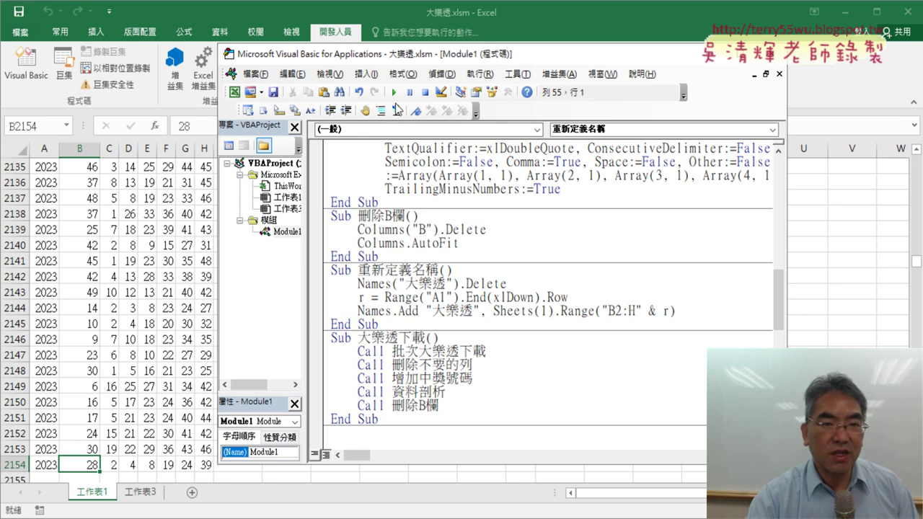
click(184, 32)
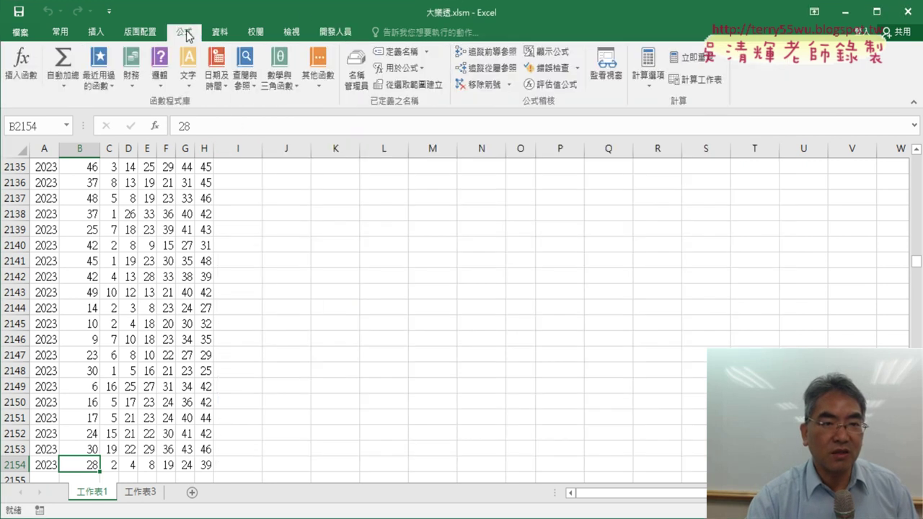
click(358, 67)
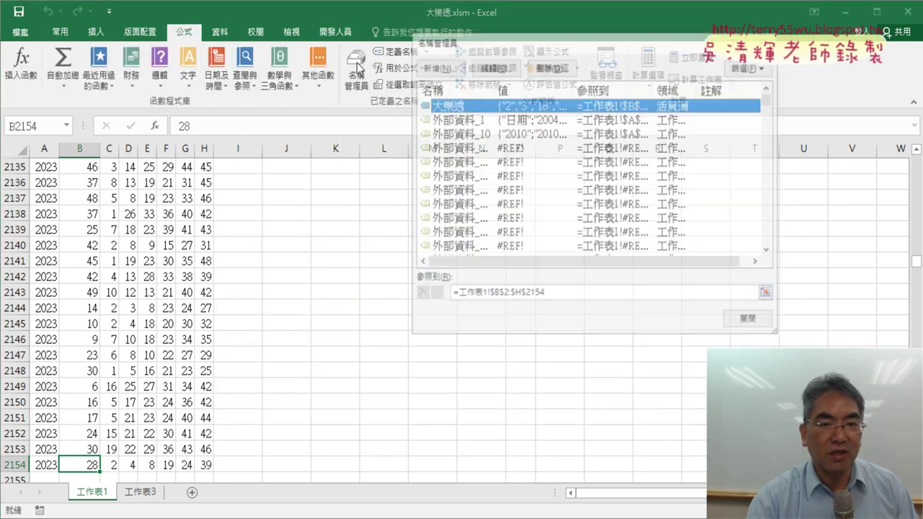
click(562, 294)
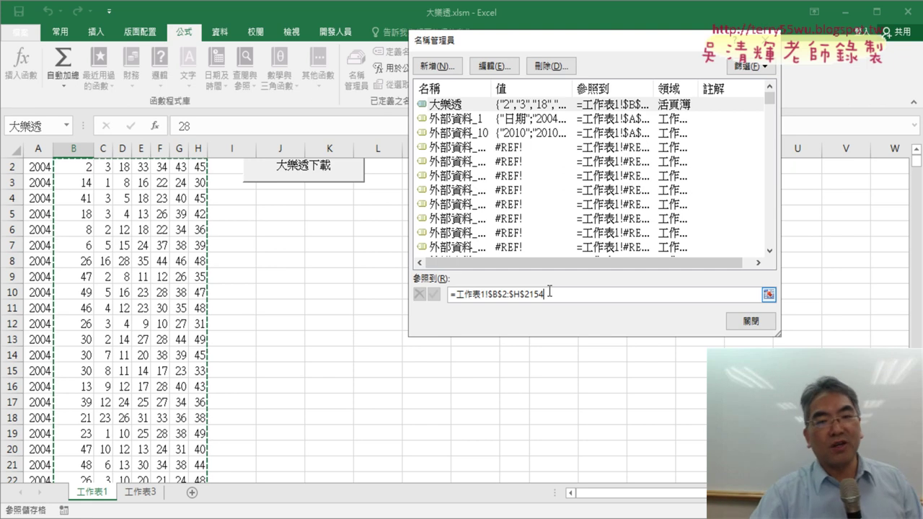
click(753, 325)
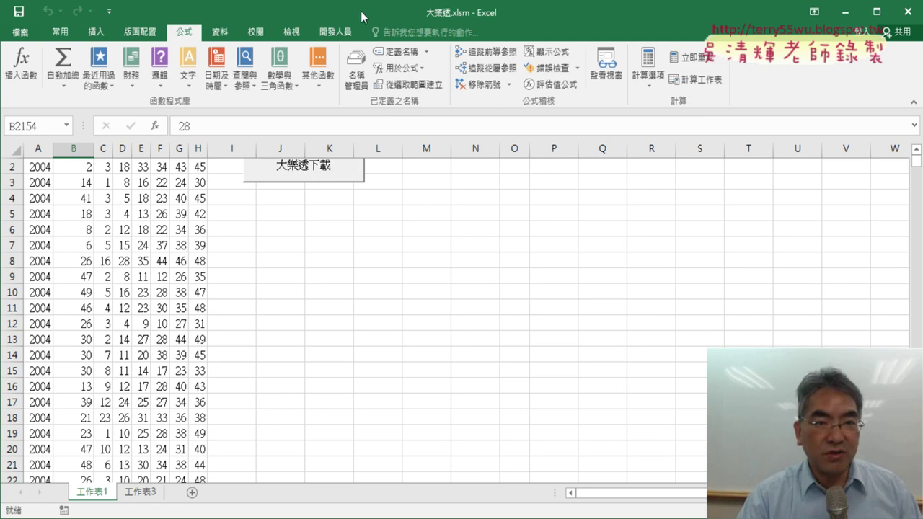
Review the 重新定義名稱 code: the .Delete call, the 大樂透 Names.Add line and the last-row expression
click(335, 32)
click(26, 65)
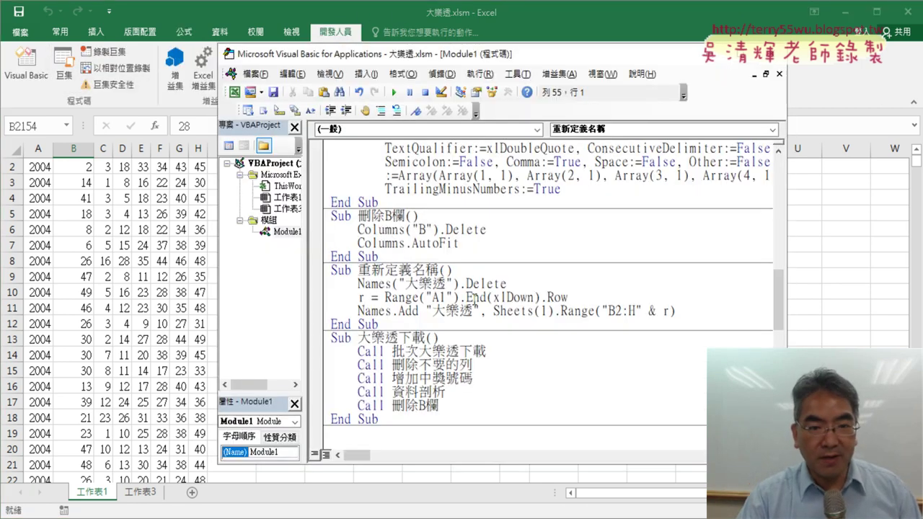
scroll(513, 282, down, 1)
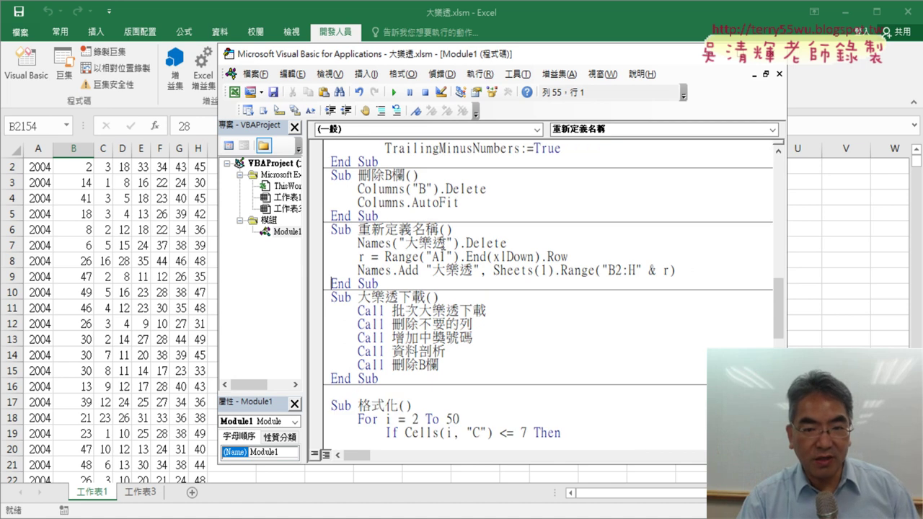
drag(506, 243, 461, 243)
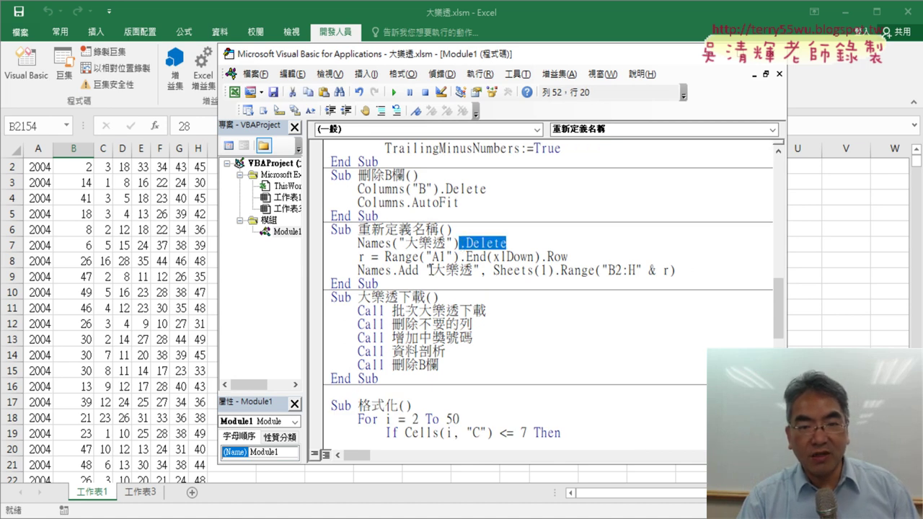
drag(426, 270, 676, 270)
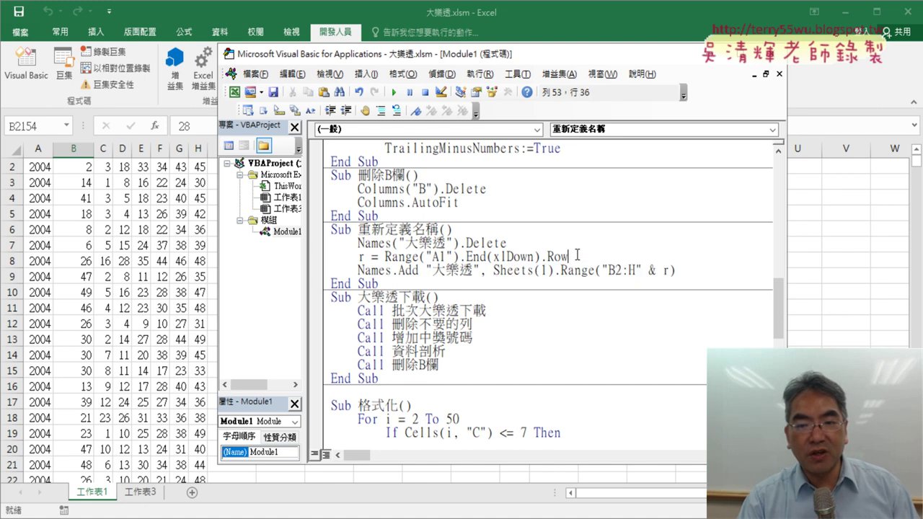
drag(568, 256, 384, 257)
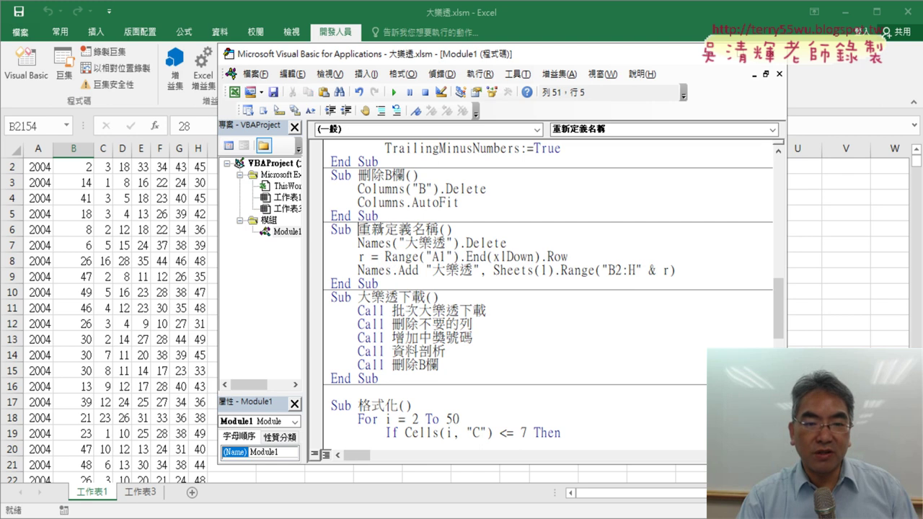
Add a 'Call 重新定義名稱' line after 'Call 刪除B欄' in the 大樂透下載 macro
drag(359, 229, 440, 229)
right_click(427, 237)
click(447, 252)
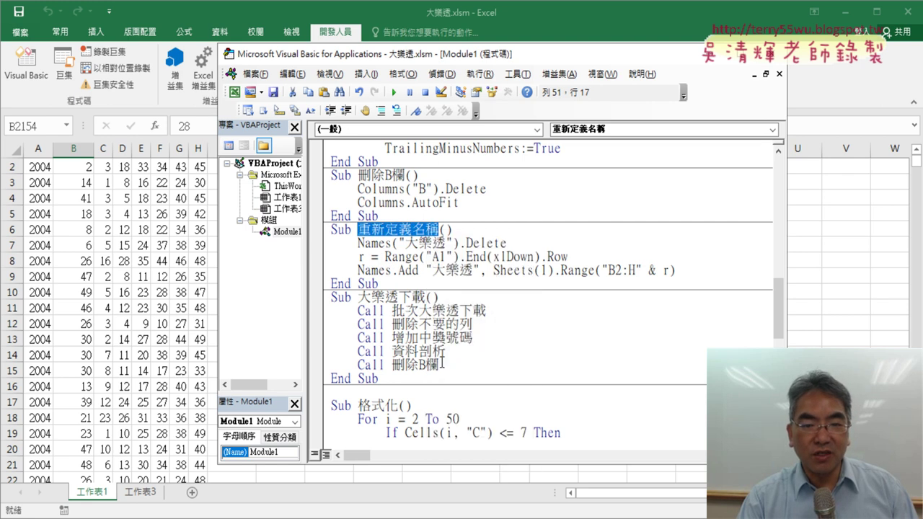
click(438, 364)
key(Return)
text(c)
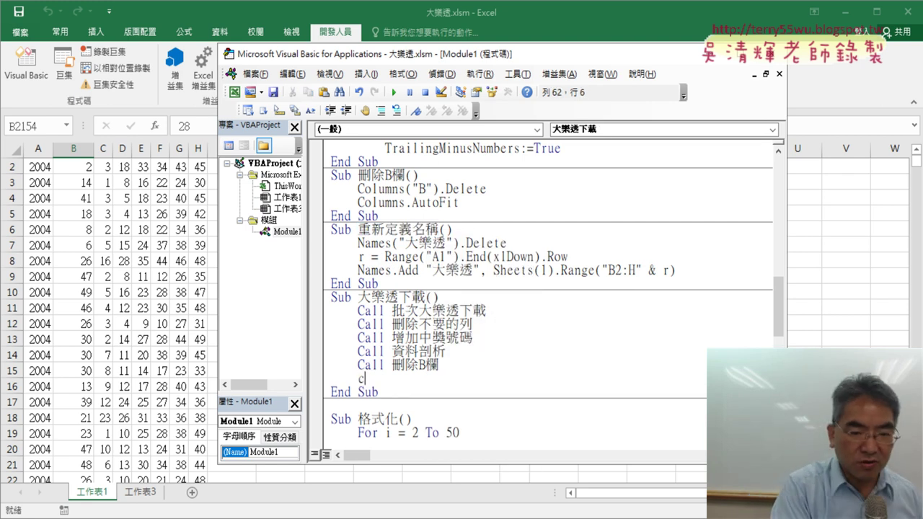
text(all)
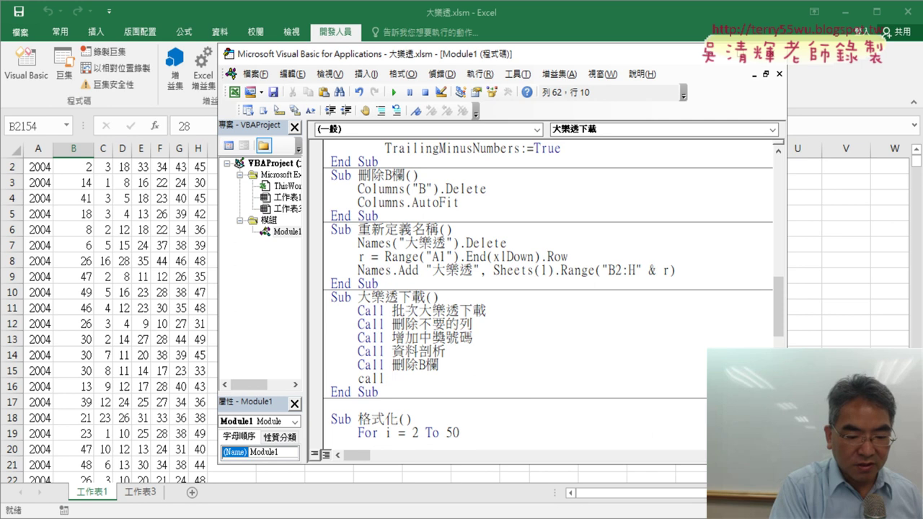
key(ctrl+v)
click(576, 270)
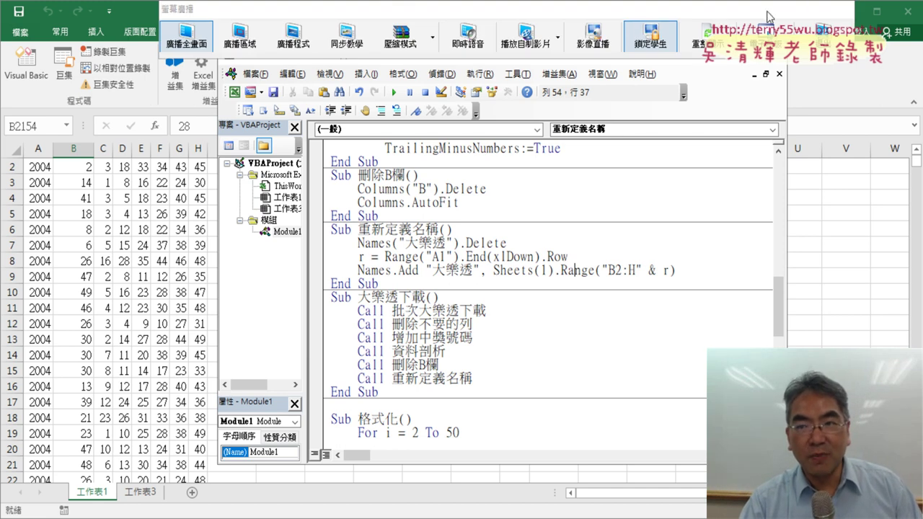
Select the entire 重新定義名稱 procedure and switch to the browser
click(818, 47)
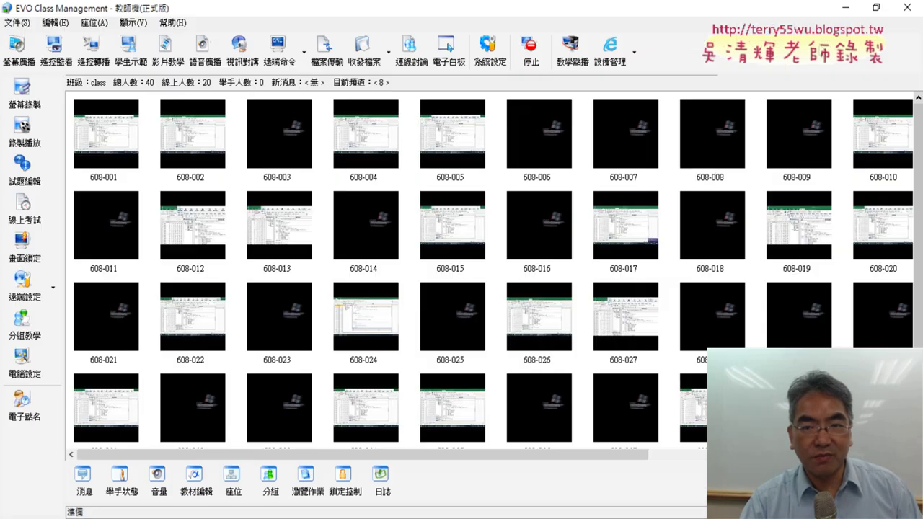
click(845, 11)
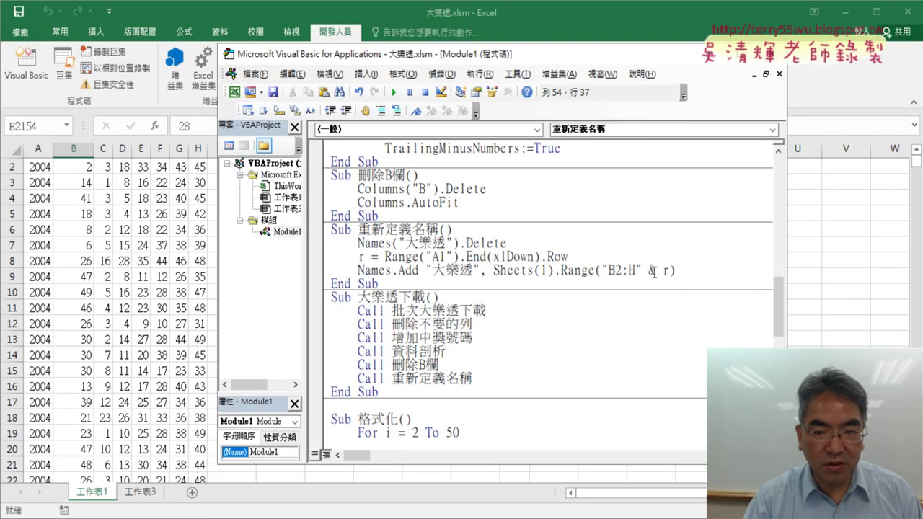
drag(420, 283, 296, 227)
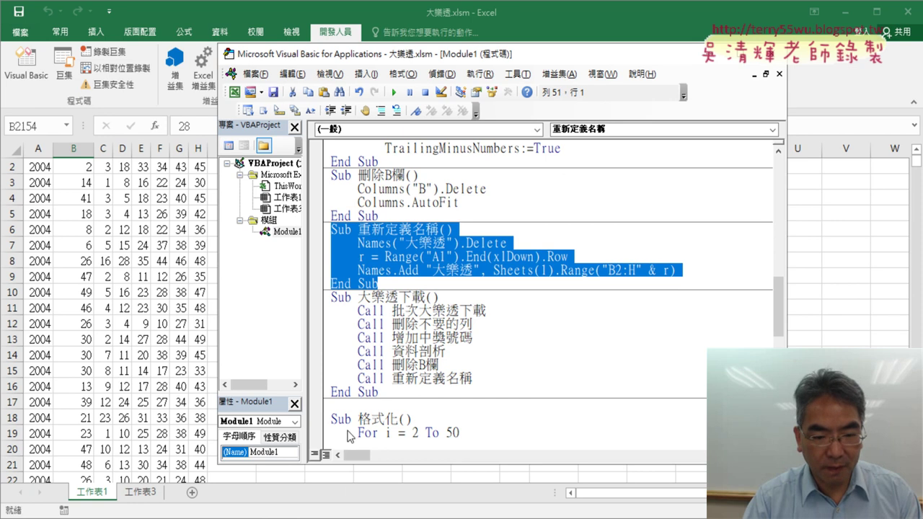
key(alt+Tab)
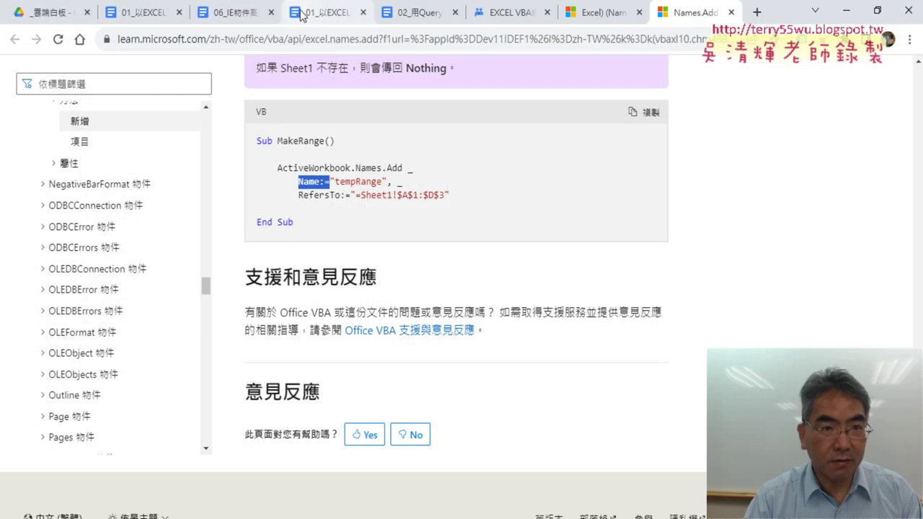
Paste the 重新定義名稱 procedure on a new line after the End Sub of 刪除B欄
click(408, 15)
scroll(464, 258, down, 3)
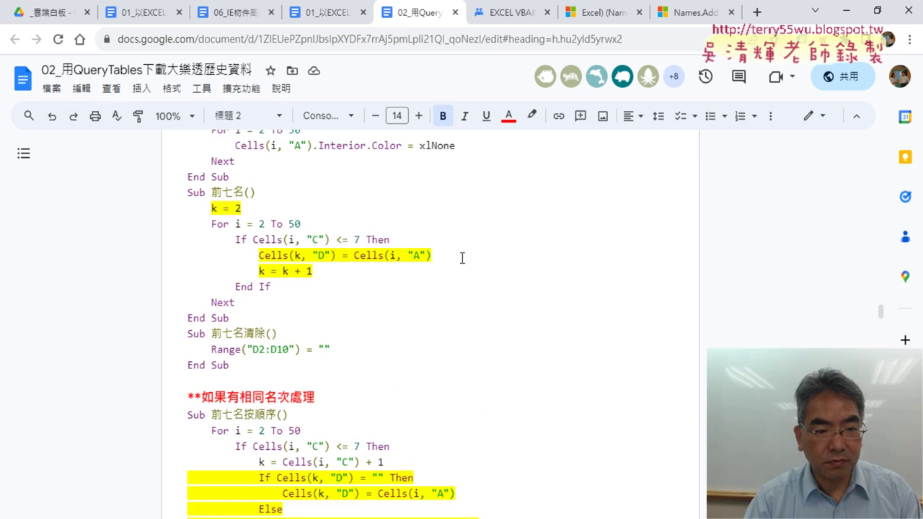
scroll(462, 258, up, 5)
scroll(460, 258, up, 10)
scroll(458, 257, up, 10)
scroll(458, 258, up, 5)
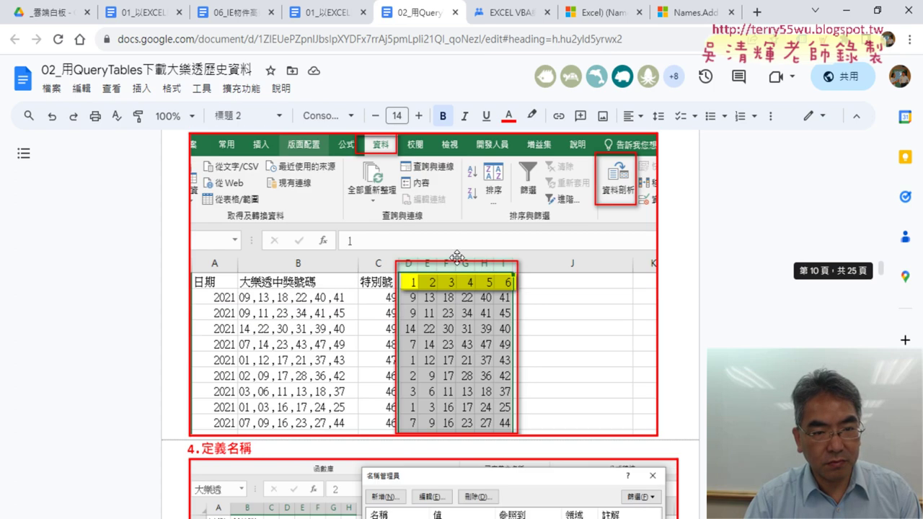
scroll(457, 258, up, 5)
scroll(458, 258, up, 5)
scroll(457, 259, up, 5)
scroll(457, 258, up, 1)
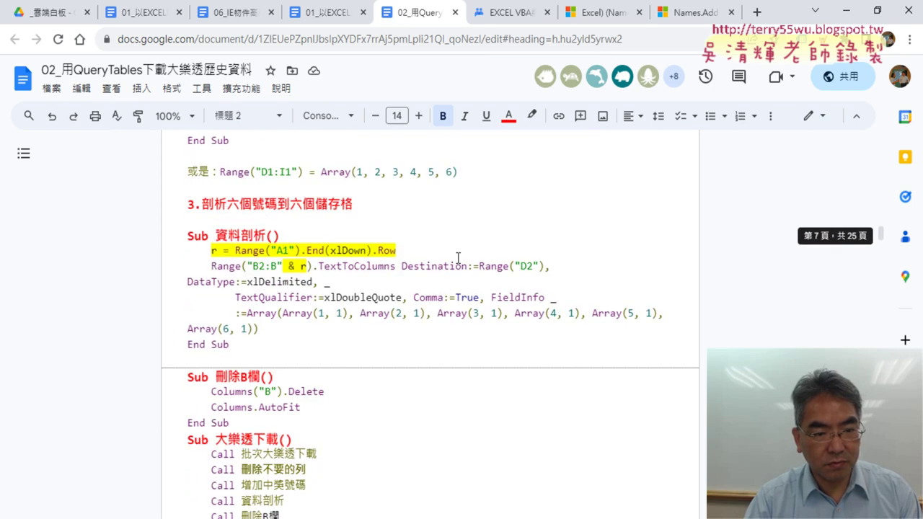
scroll(458, 258, down, 5)
scroll(458, 259, down, 1)
click(249, 209)
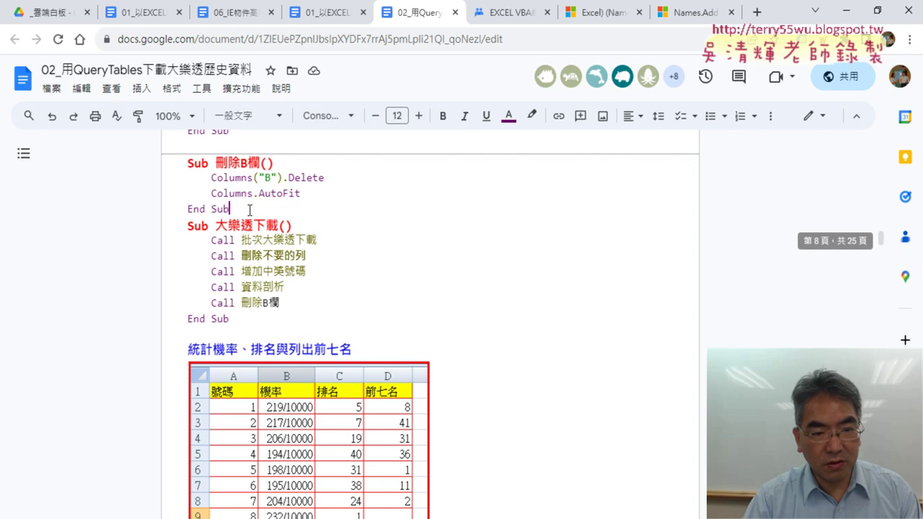
key(Return)
key(ctrl+v)
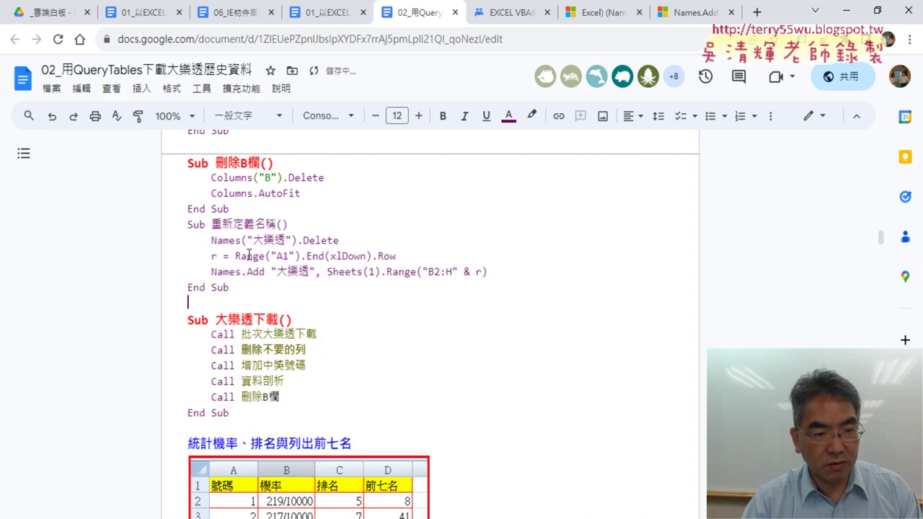
mouse_move(234, 287)
mouse_down()
mouse_move(175, 233)
mouse_move(318, 284)
mouse_up()
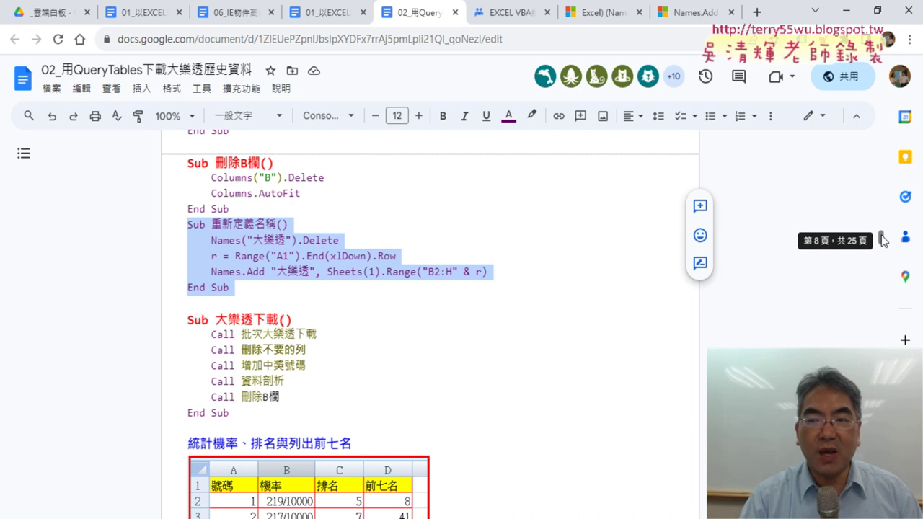
Syntax-colour the pasted code with Code Pretty and set the Sub 重新定義名稱() line to 標題 2
click(242, 89)
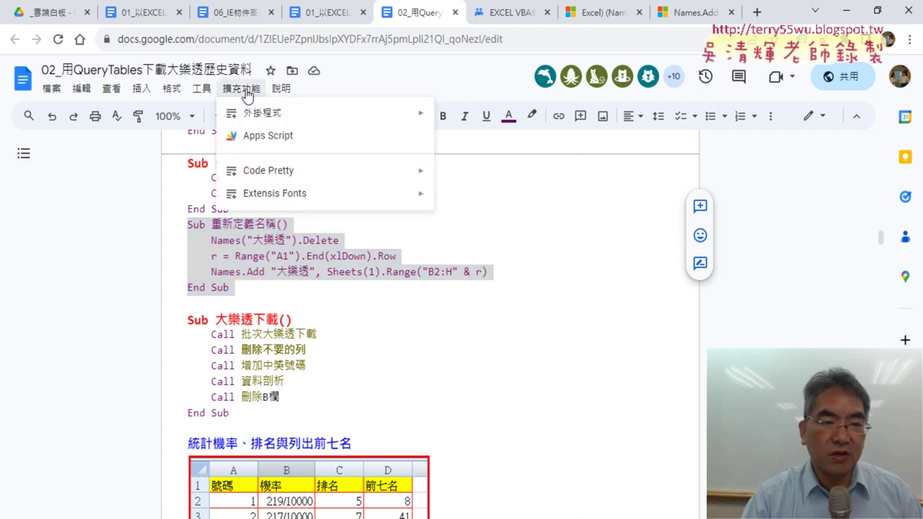
click(483, 176)
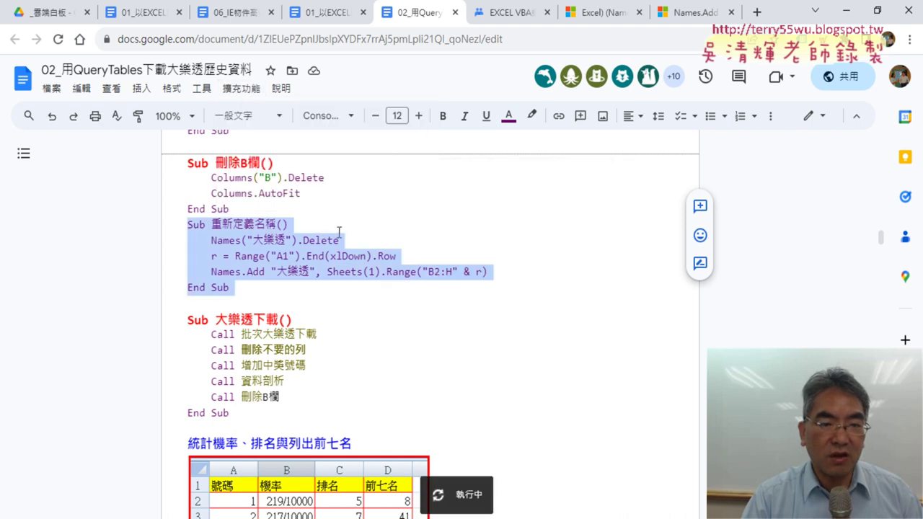
drag(192, 224, 296, 224)
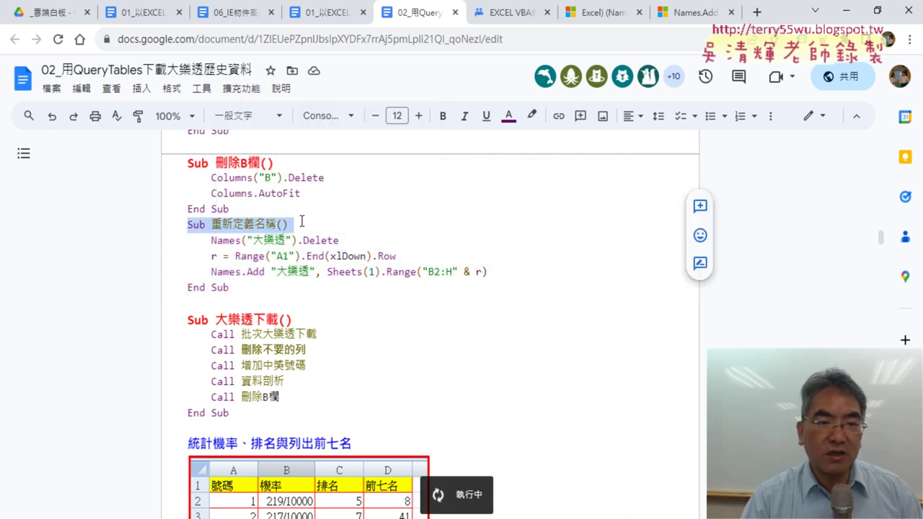
click(259, 124)
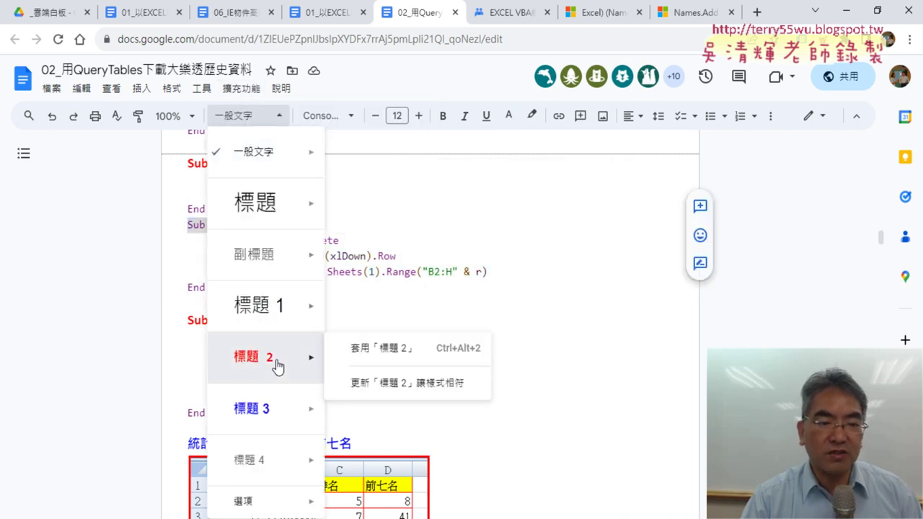
click(273, 356)
click(245, 115)
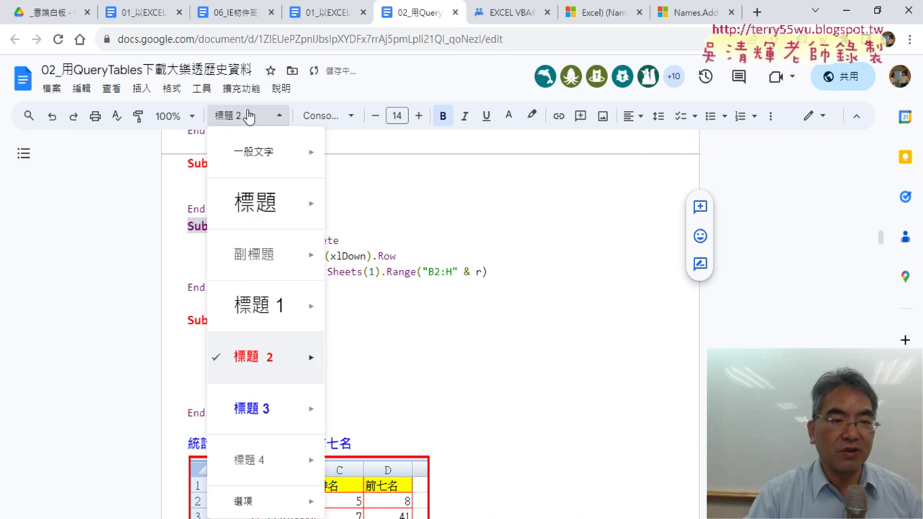
click(258, 364)
click(373, 296)
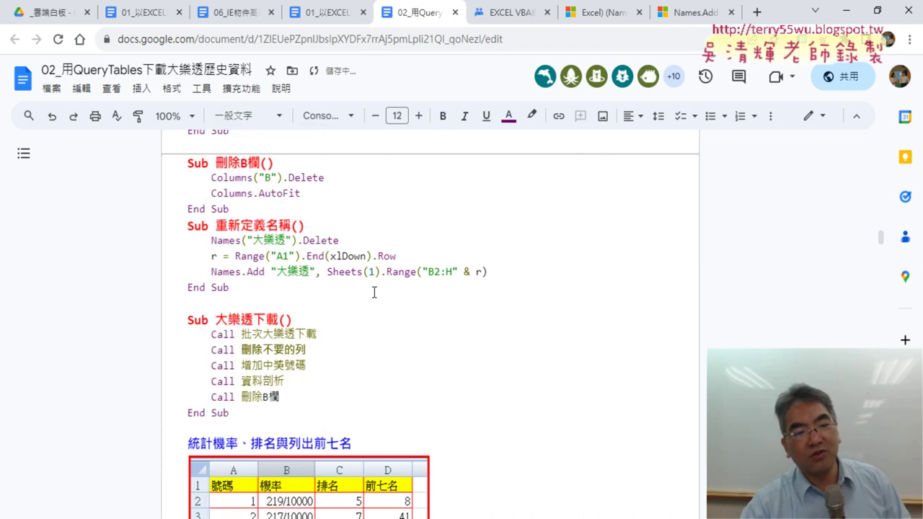